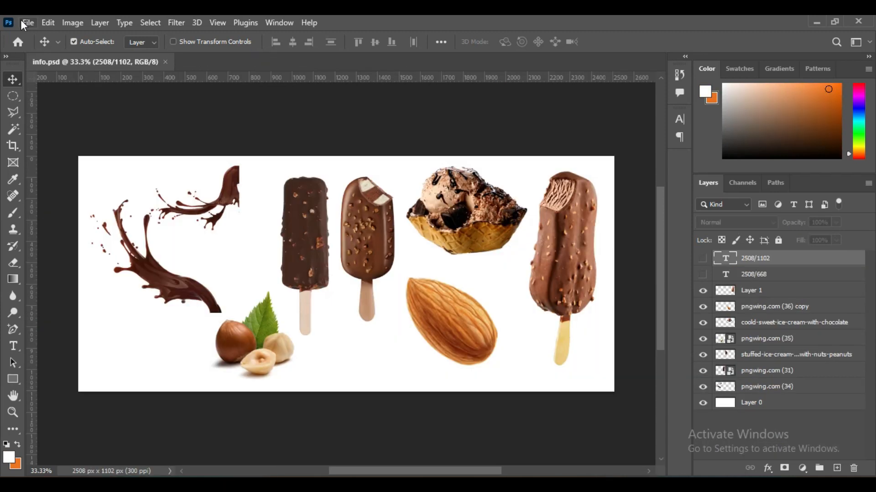
# Create a new white 2508 × 1102 px document at 300 pixels/inch in RGB colour
pyautogui.click(23, 23)
pyautogui.click(37, 31)
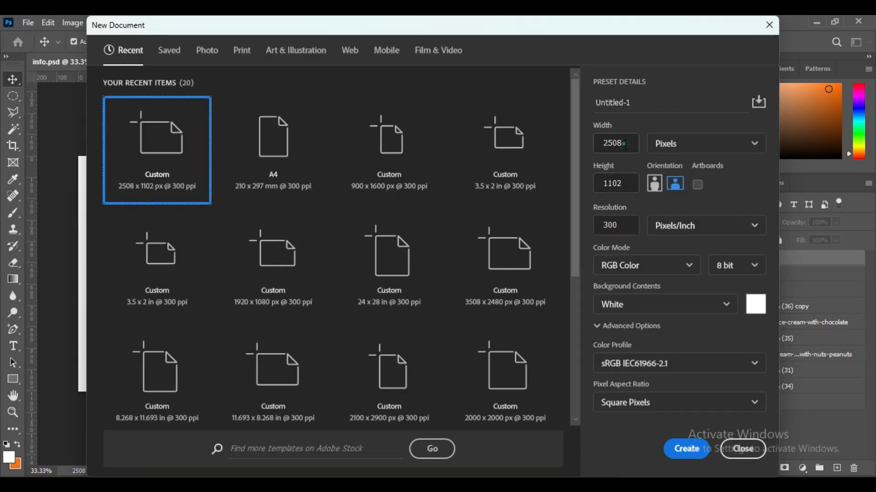
pyautogui.press('Tab')
pyautogui.press('Tab')
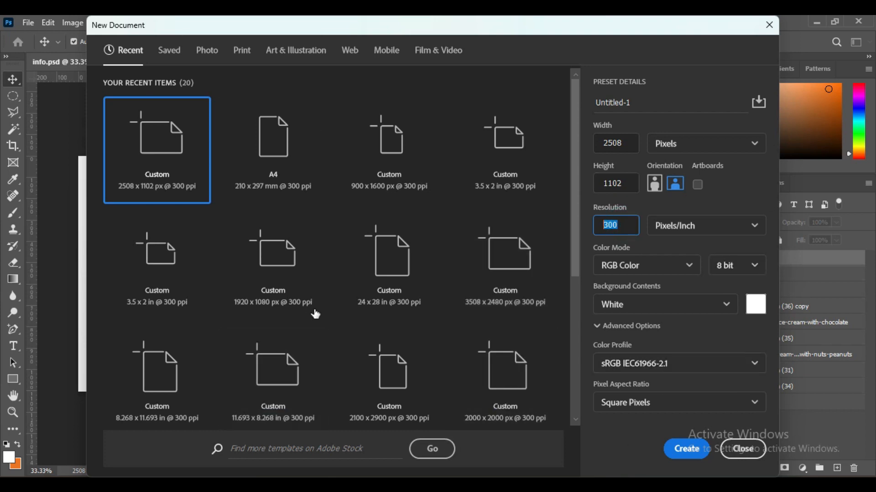
pyautogui.click(687, 450)
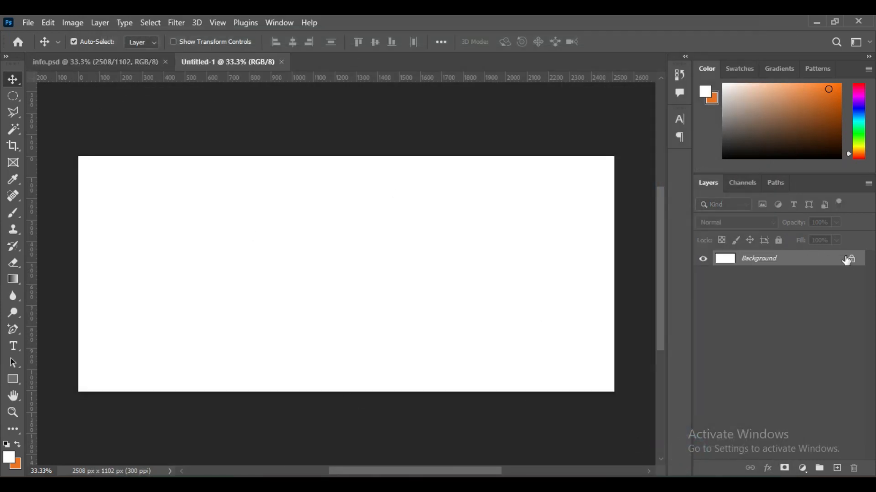
# Unlock the background layer and add a brown #634002 Solid Color fill layer above it
pyautogui.click(848, 259)
pyautogui.click(258, 250)
pyautogui.click(802, 468)
pyautogui.click(801, 243)
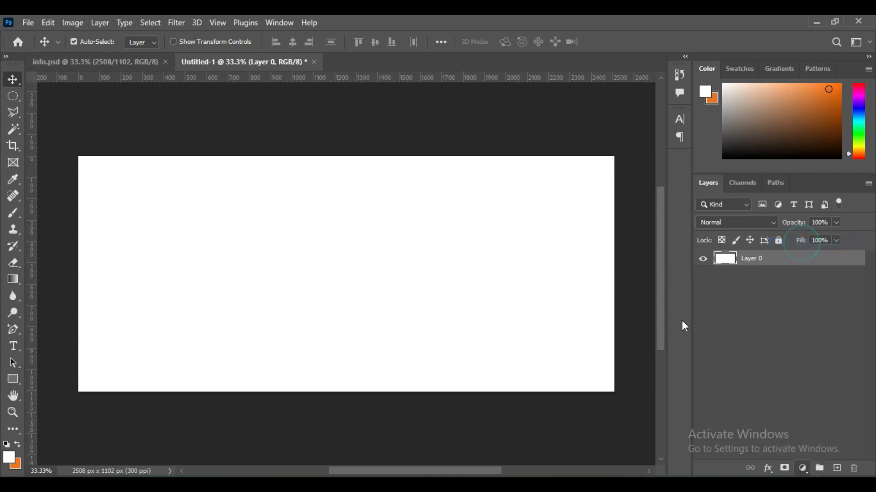
pyautogui.click(692, 278)
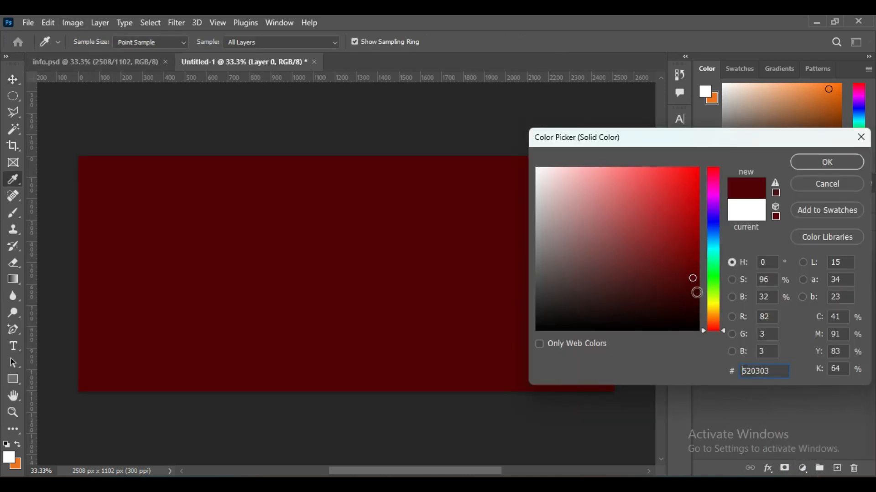
pyautogui.click(719, 314)
pyautogui.click(690, 282)
pyautogui.click(687, 290)
pyautogui.click(695, 267)
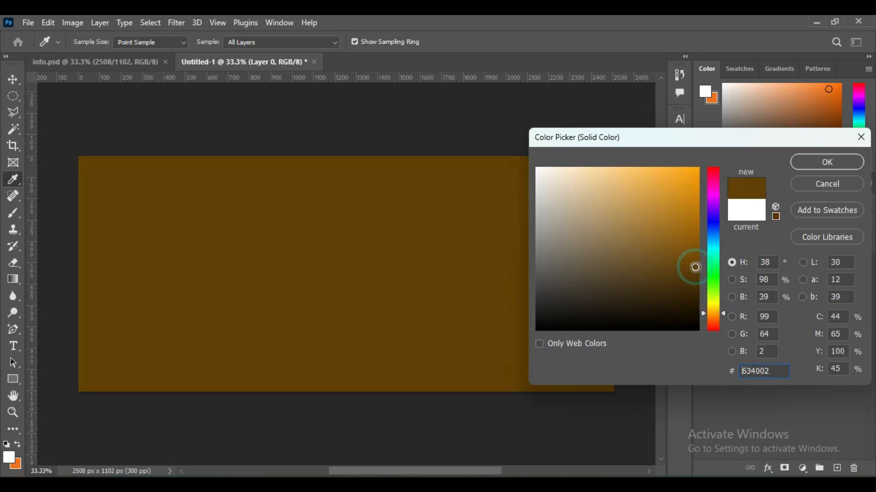
pyautogui.click(828, 164)
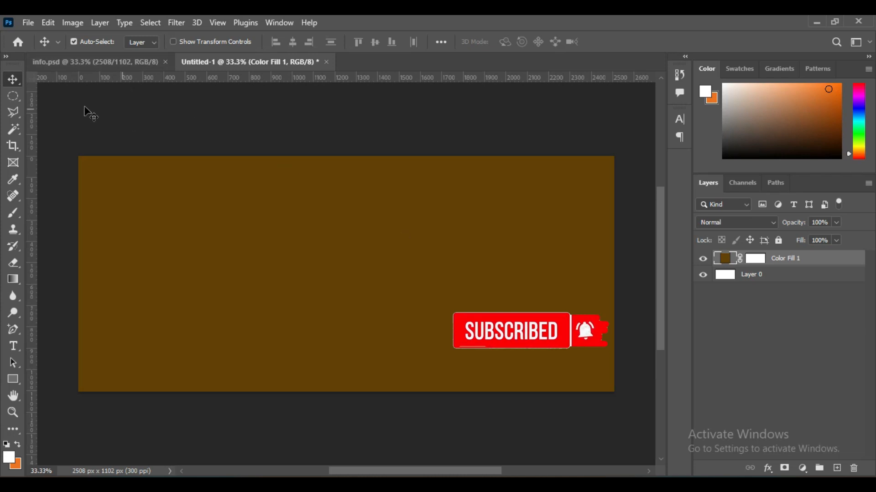
# Draw a white rectangle about 2496 × 582 px across the middle of the canvas
pyautogui.click(13, 380)
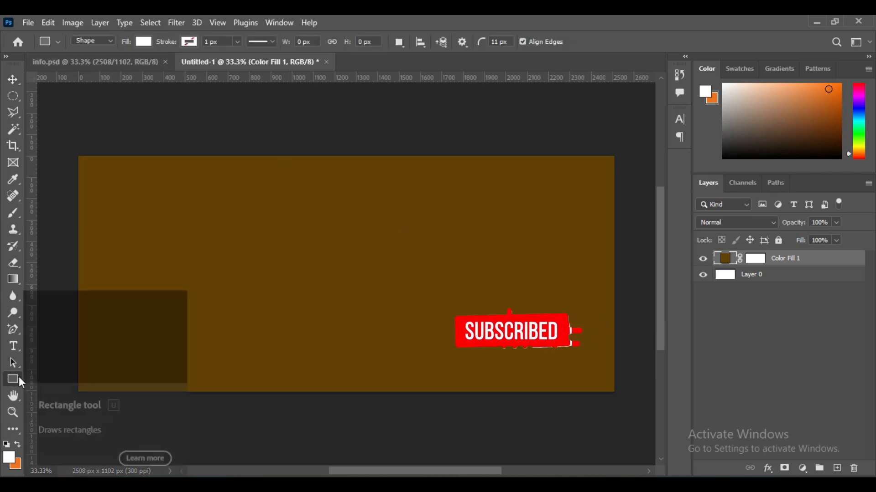
pyautogui.rightClick(18, 377)
pyautogui.click(60, 378)
pyautogui.moveTo(80, 198); pyautogui.dragTo(612, 322)
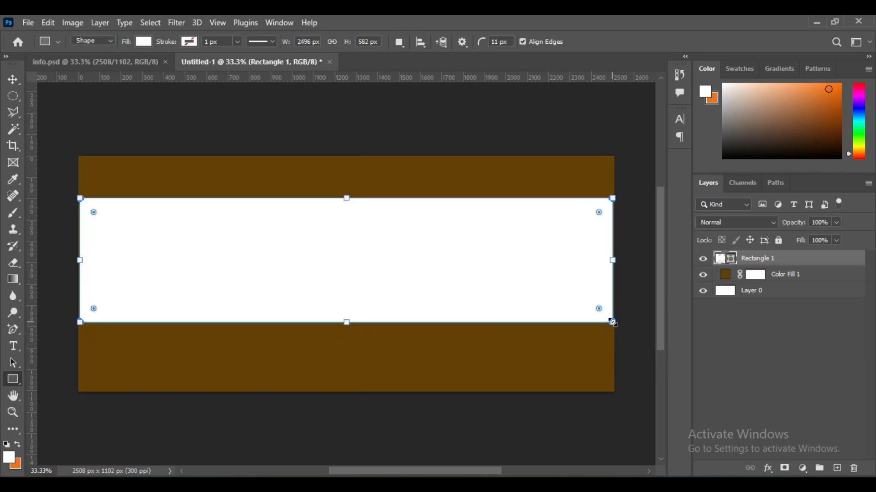
# Set the rectangle's width to 2508 px and its height to 668 px
pyautogui.moveTo(310, 40); pyautogui.dragTo(261, 45)
pyautogui.write('2')
pyautogui.moveTo(367, 42); pyautogui.dragTo(347, 42)
pyautogui.write('668')
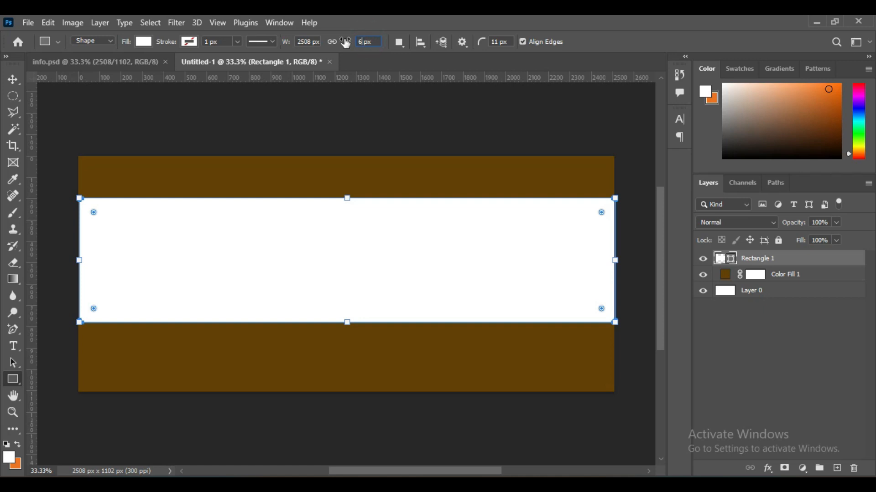
pyautogui.press('Return')
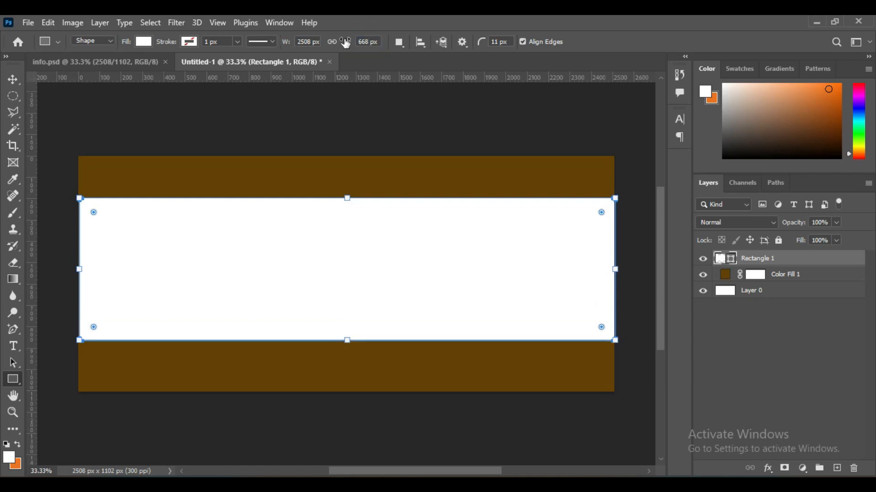
# Place guides along the rectangle's top and bottom edges and vertically at about 120 px and 2410 px, and hide the rectangle
pyautogui.press('v')
pyautogui.moveTo(331, 81); pyautogui.dragTo(330, 198)
pyautogui.moveTo(368, 77); pyautogui.dragTo(368, 341)
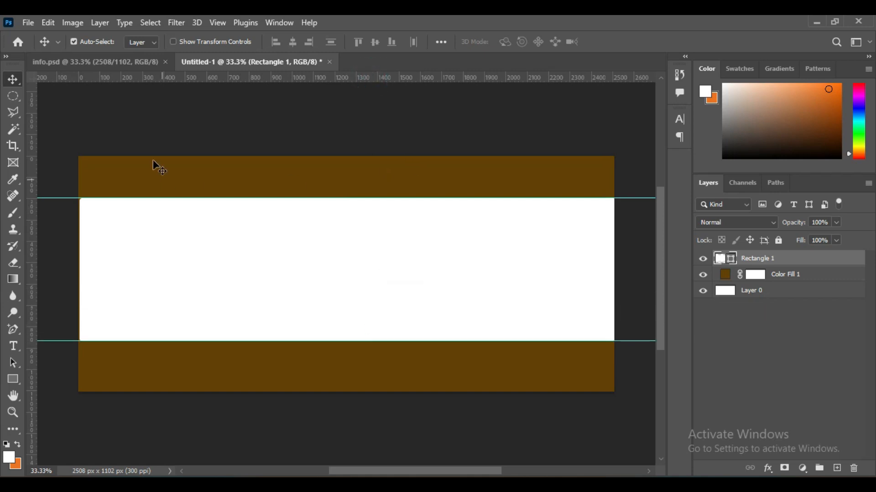
pyautogui.moveTo(33, 263); pyautogui.dragTo(105, 271)
pyautogui.moveTo(33, 280); pyautogui.dragTo(594, 320)
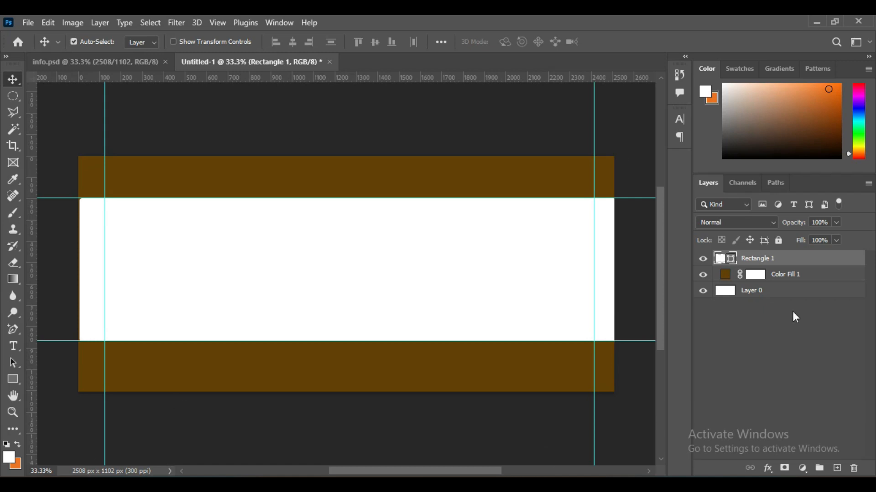
pyautogui.click(703, 259)
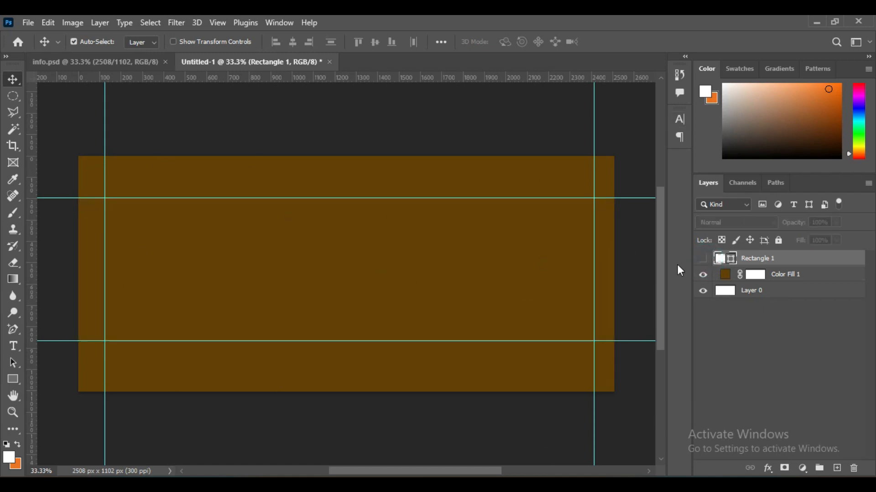
# Copy the sunburst graphic from info.psd into the left part of the new document and scale it to about 24.31%
pyautogui.click(95, 61)
pyautogui.moveTo(206, 273); pyautogui.dragTo(187, 269)
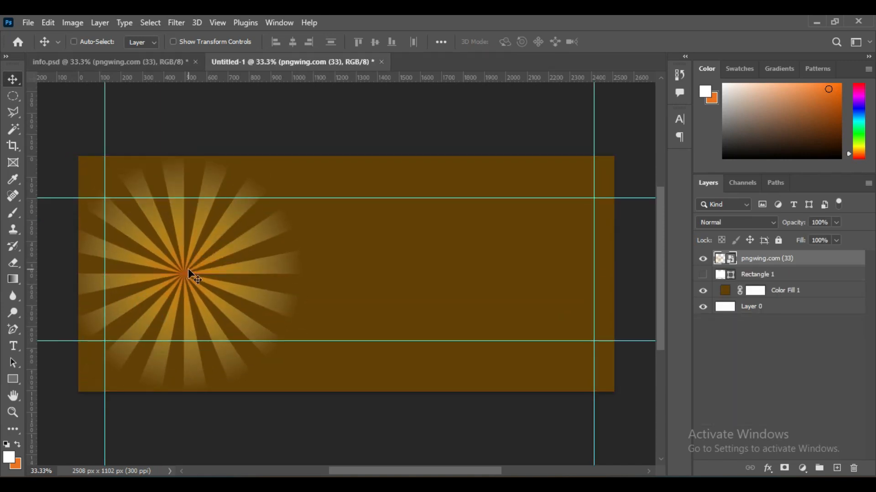
pyautogui.hotkey('ctrl', 't')
pyautogui.moveTo(300, 156); pyautogui.dragTo(328, 126)
pyautogui.moveTo(328, 391); pyautogui.dragTo(348, 409)
pyautogui.moveTo(240, 326); pyautogui.dragTo(225, 329)
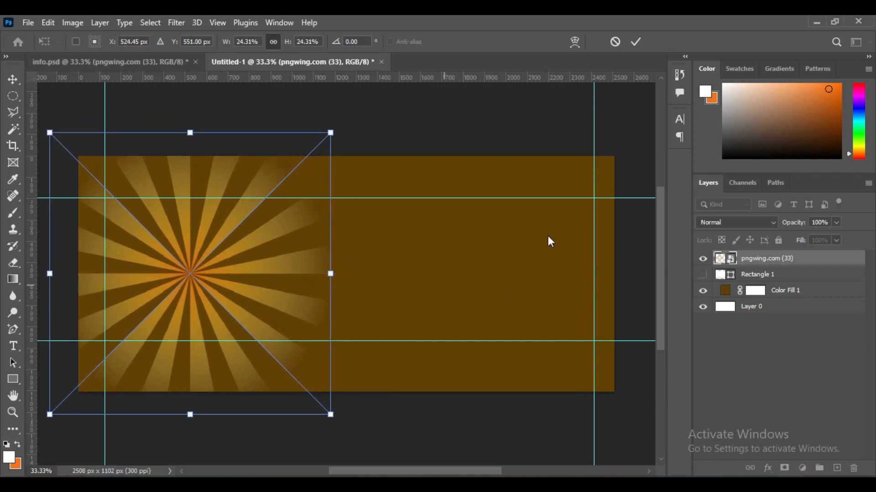
pyautogui.click(636, 42)
# Set the sunburst layer's blend mode to Multiply
pyautogui.click(735, 223)
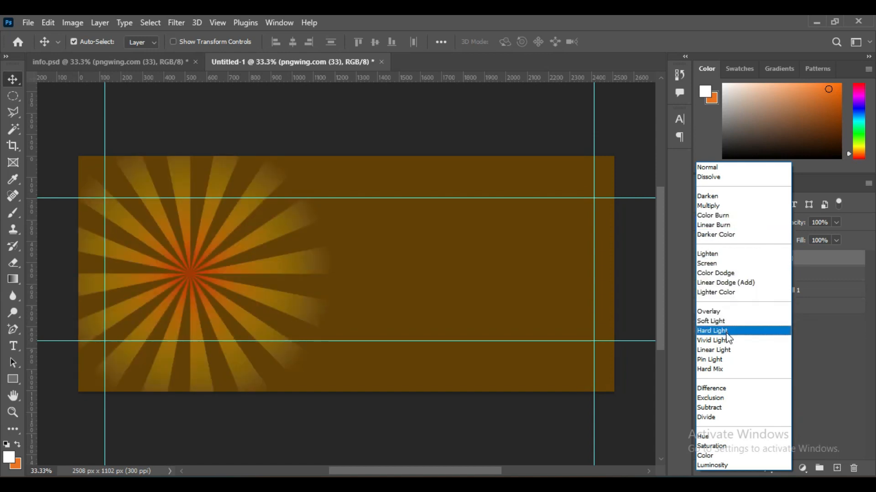
pyautogui.click(713, 207)
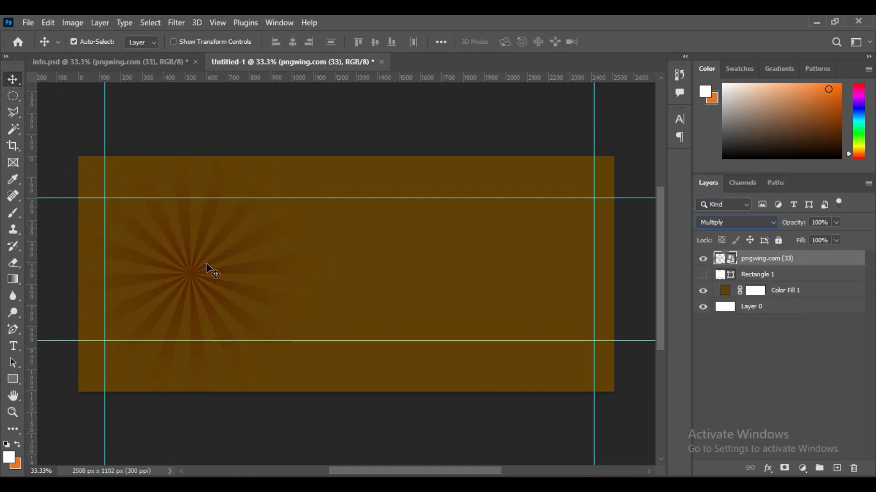
pyautogui.hotkey('ctrl', '+')
pyautogui.moveTo(153, 290); pyautogui.dragTo(342, 297)
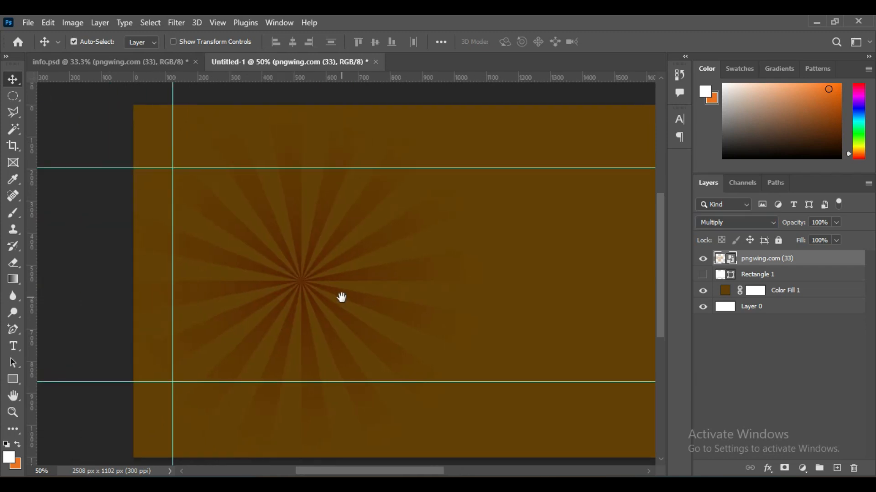
pyautogui.hotkey('ctrl', '-')
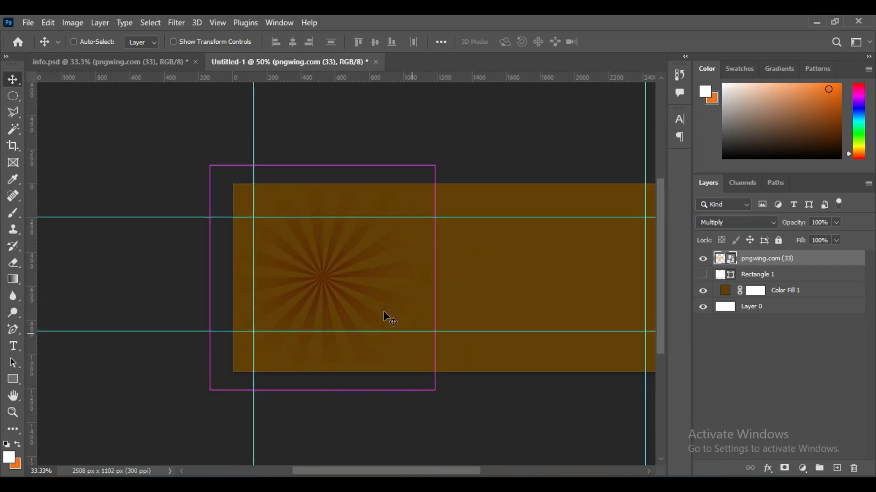
pyautogui.moveTo(439, 354); pyautogui.dragTo(354, 349)
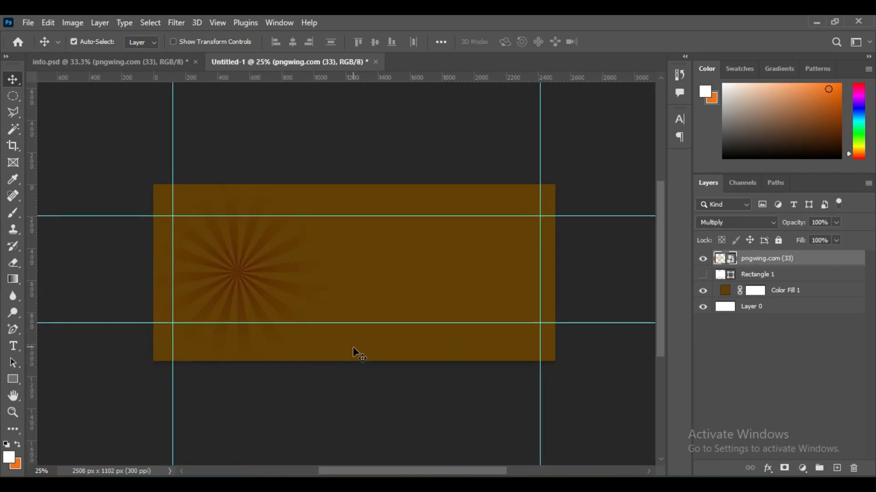
# Bring the bitten nut-coated ice cream bar from info.psd onto the sunburst, scaled to about 77.6% and rotated about -35.3°
pyautogui.hotkey('ctrl', 'Tab')
pyautogui.moveTo(567, 272); pyautogui.dragTo(308, 281)
pyautogui.hotkey('ctrl', 't')
pyautogui.moveTo(346, 386); pyautogui.dragTo(387, 346)
pyautogui.moveTo(295, 277); pyautogui.dragTo(226, 239)
pyautogui.moveTo(219, 183); pyautogui.dragTo(225, 217)
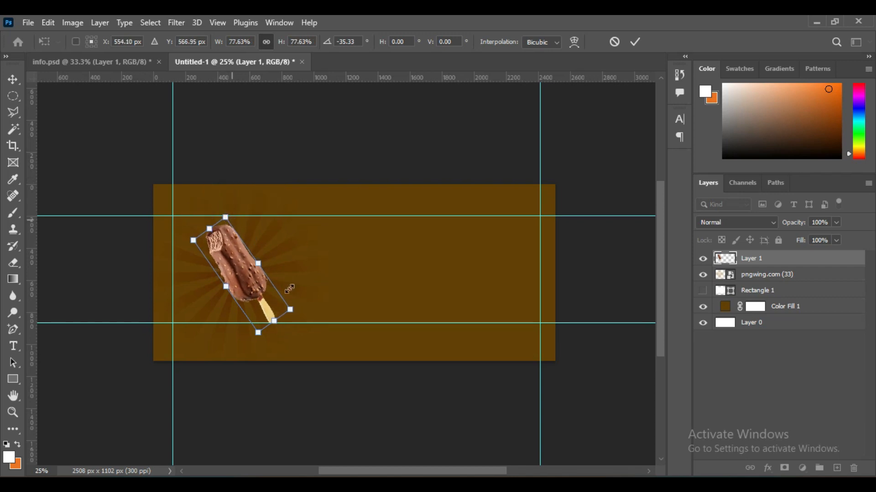
# Adjust the ice cream bar to about 82% scale and about -24.6° rotation and apply the transform
pyautogui.moveTo(287, 335); pyautogui.dragTo(275, 342)
pyautogui.moveTo(236, 215); pyautogui.dragTo(236, 208)
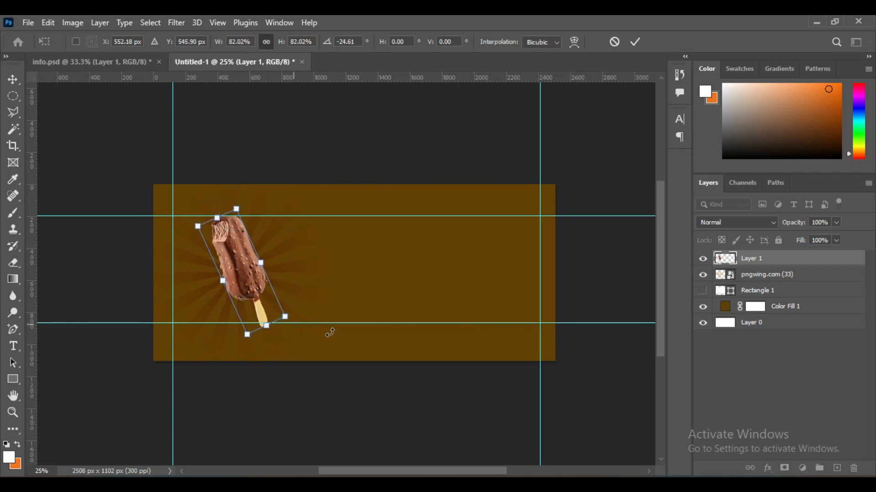
pyautogui.hotkey('ctrl', '+')
pyautogui.moveTo(281, 350); pyautogui.dragTo(326, 359)
pyautogui.hotkey('ctrl', '+')
pyautogui.moveTo(316, 323); pyautogui.dragTo(424, 322)
pyautogui.click(635, 41)
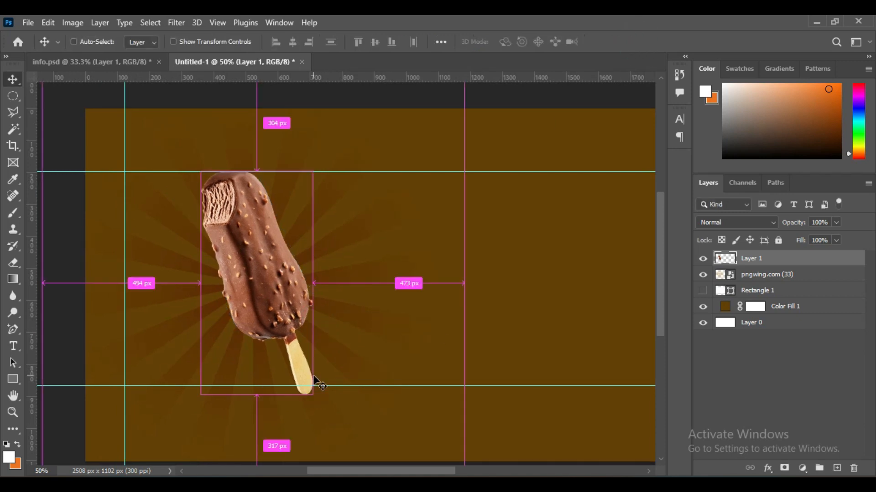
# Nudge the ice cream bar slightly to the left over the sunburst
pyautogui.hotkey('ctrl', '-')
pyautogui.click(18, 79)
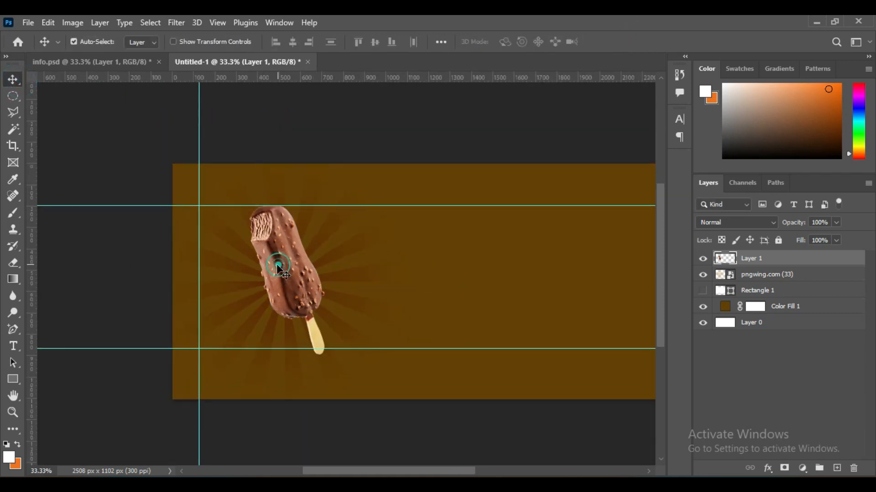
pyautogui.moveTo(277, 264); pyautogui.dragTo(275, 265)
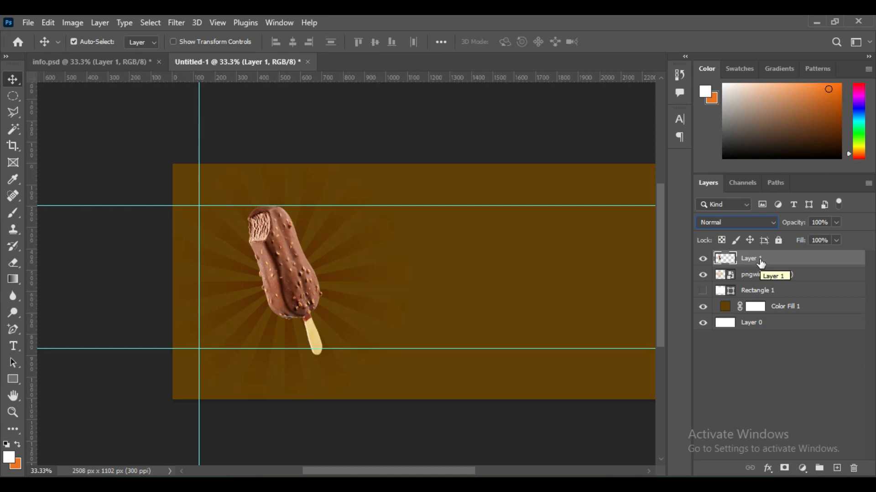
# On a new layer, paint an orange #e69e31 circle over the ice cream bar with a soft 1100 px brush at 28% opacity
pyautogui.hotkey('ctrl', 'shift', 'alt', 'n')
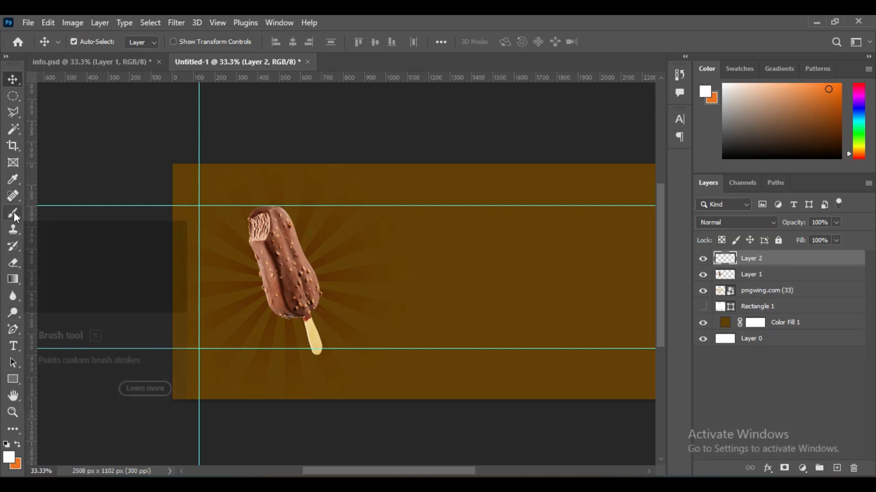
pyautogui.click(14, 213)
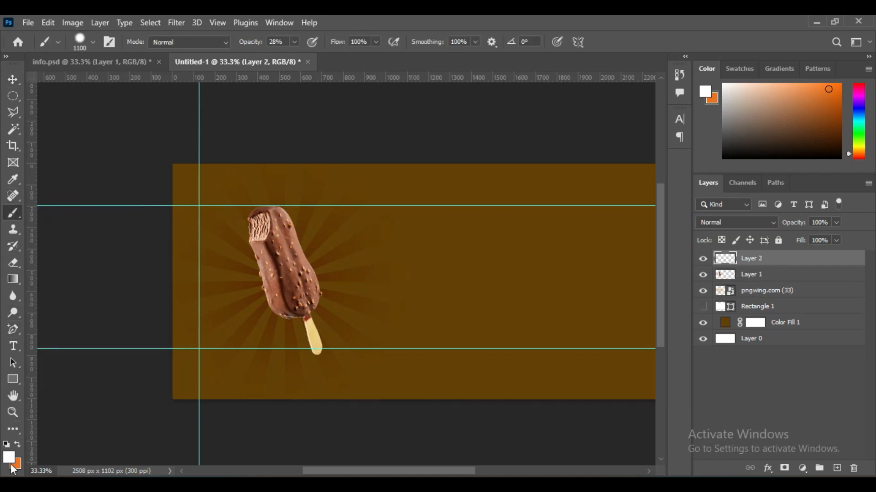
pyautogui.click(9, 457)
pyautogui.click(363, 240)
pyautogui.click(664, 183)
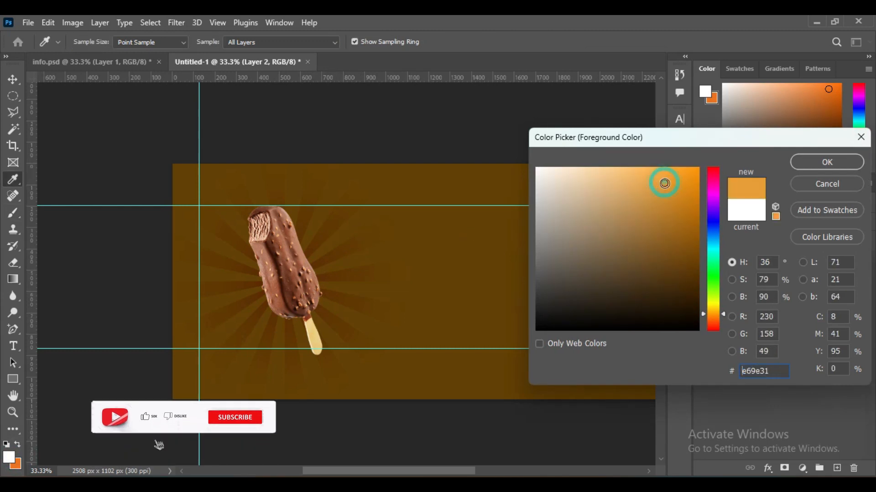
pyautogui.click(801, 163)
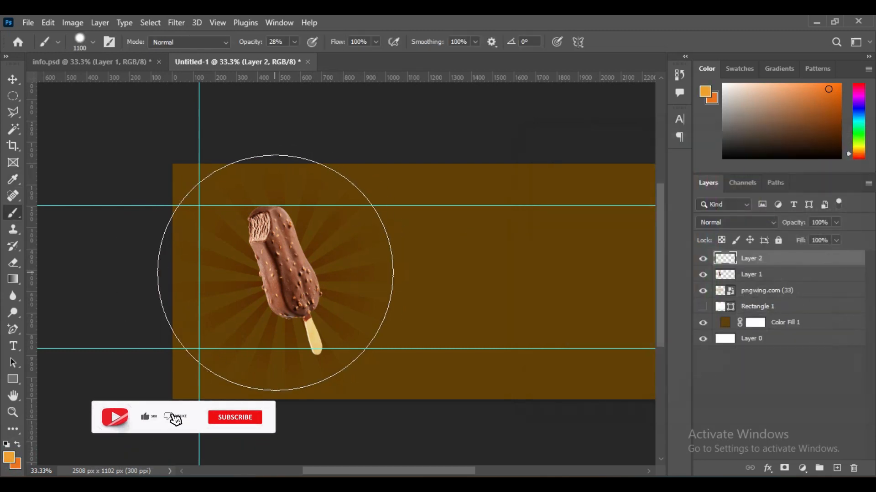
pyautogui.click(273, 307)
pyautogui.click(276, 301)
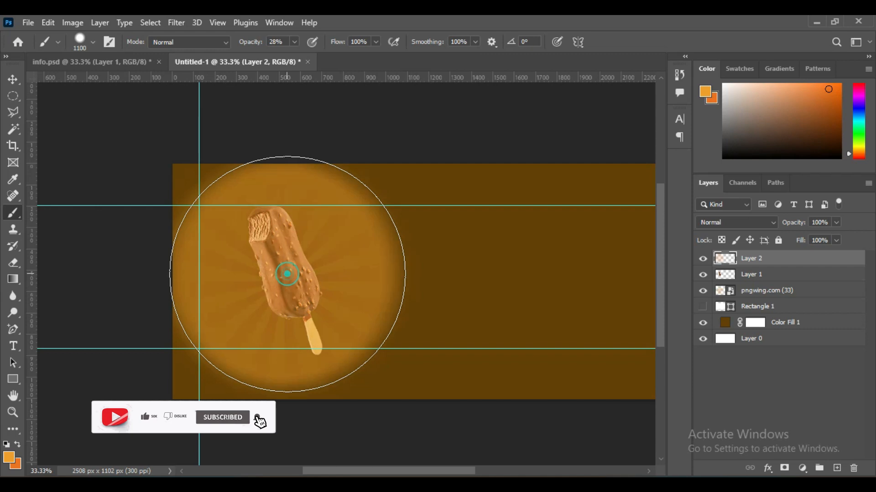
# Move the orange glow layer beneath the ice cream bar and soften it with a 110-pixel Gaussian Blur
pyautogui.click(14, 80)
pyautogui.moveTo(778, 259)
pyautogui.mouseDown()
pyautogui.moveTo(784, 320)
pyautogui.moveTo(776, 291)
pyautogui.mouseUp()
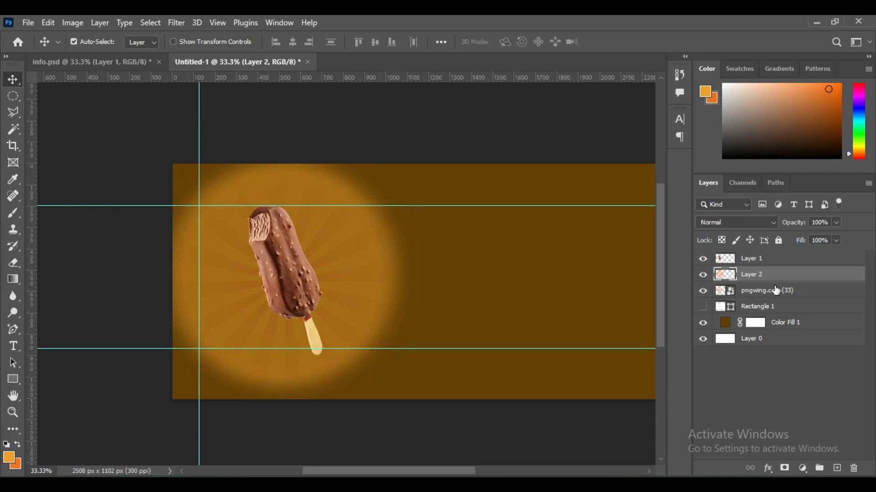
pyautogui.click(176, 23)
pyautogui.moveTo(219, 188)
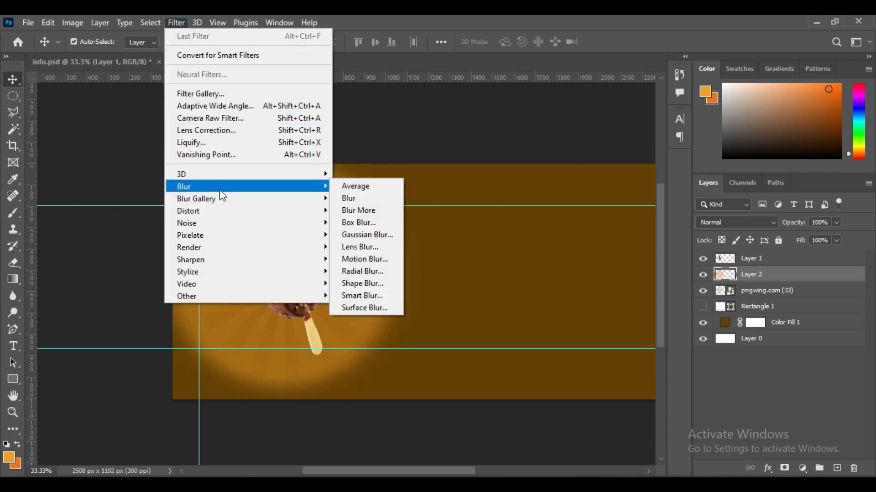
pyautogui.click(375, 235)
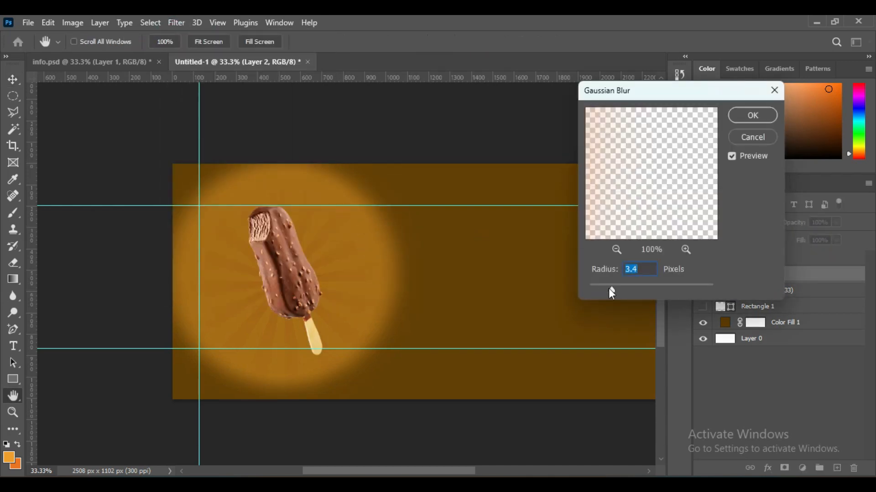
pyautogui.moveTo(643, 288); pyautogui.dragTo(672, 288)
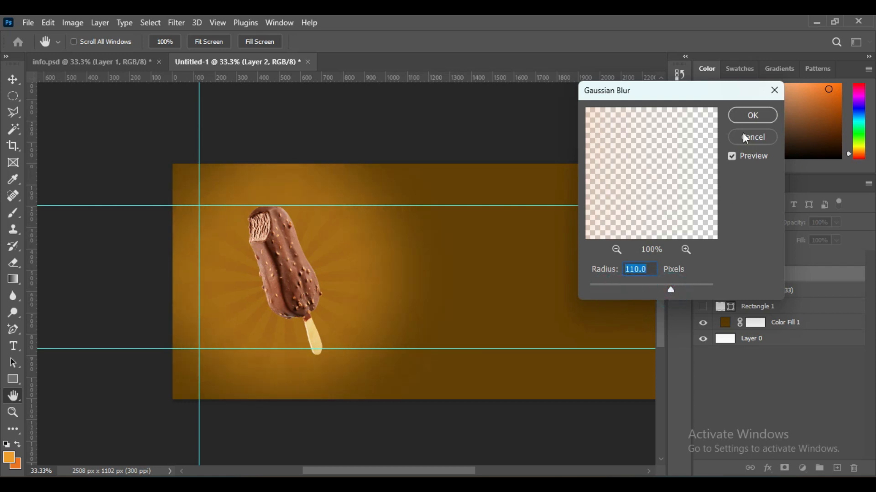
pyautogui.click(752, 115)
# Rename the ice cream bar's layer to "icecrean" and duplicate it
pyautogui.click(303, 297)
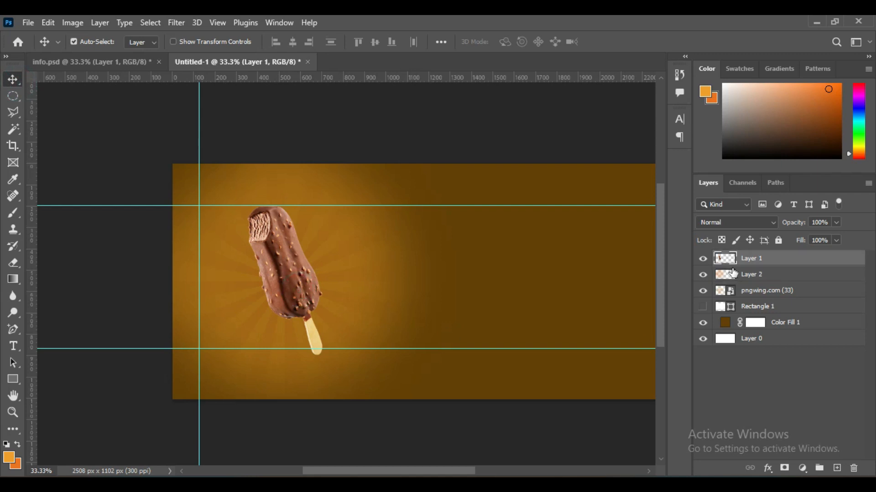
pyautogui.click(703, 259)
pyautogui.click(702, 258)
pyautogui.doubleClick(751, 259)
pyautogui.press('Return')
pyautogui.hotkey('ctrl', 'j')
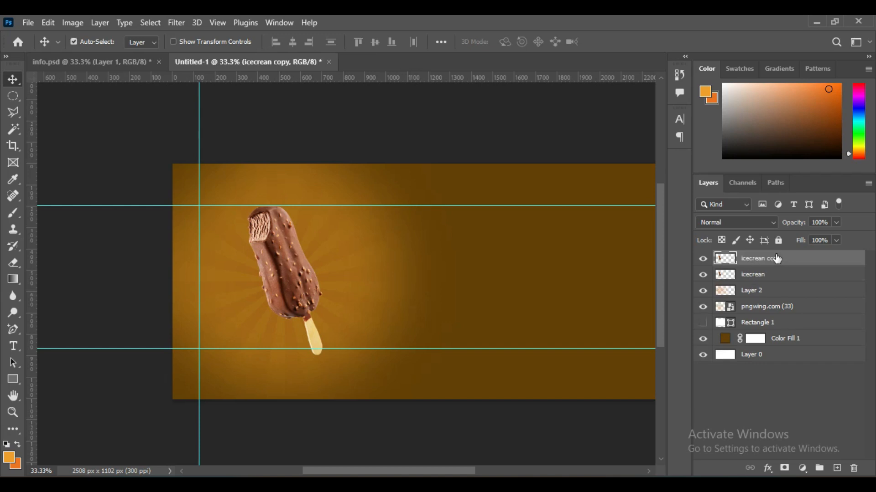
# Apply a white #ffffff Color Overlay to the icecrean copy layer
pyautogui.click(768, 468)
pyautogui.click(803, 417)
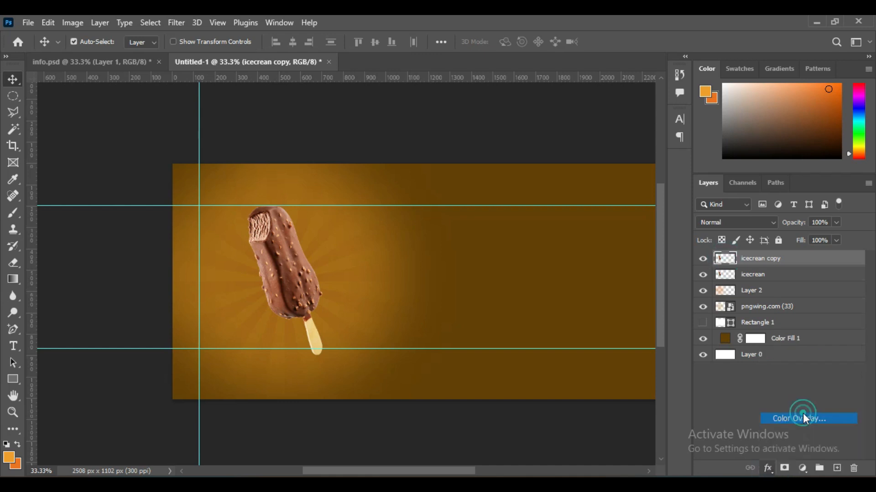
pyautogui.click(677, 211)
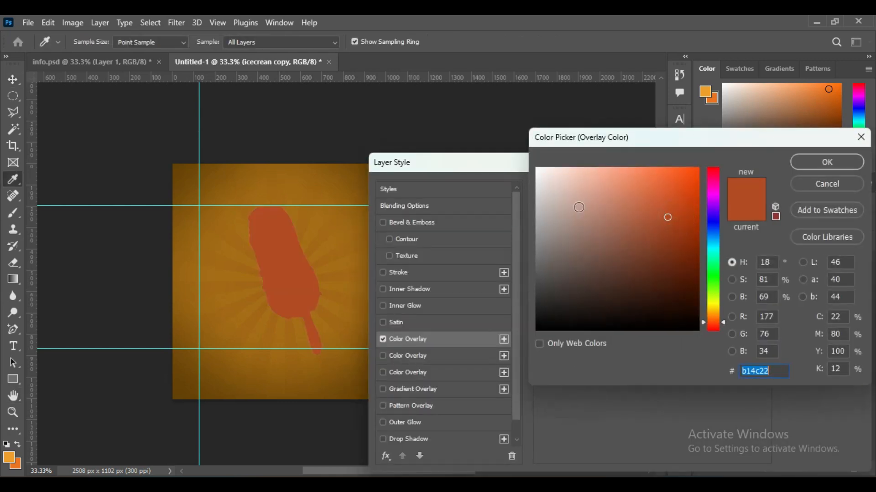
pyautogui.write('ffffff')
pyautogui.click(826, 162)
pyautogui.click(826, 189)
# Place the white icecrean copy beneath the original and nudge it left so it shows along the bar's left edge
pyautogui.moveTo(795, 261); pyautogui.dragTo(796, 309)
pyautogui.hotkey('shift', 'Left')
pyautogui.hotkey('shift', 'Left')
pyautogui.hotkey('shift', 'Left')
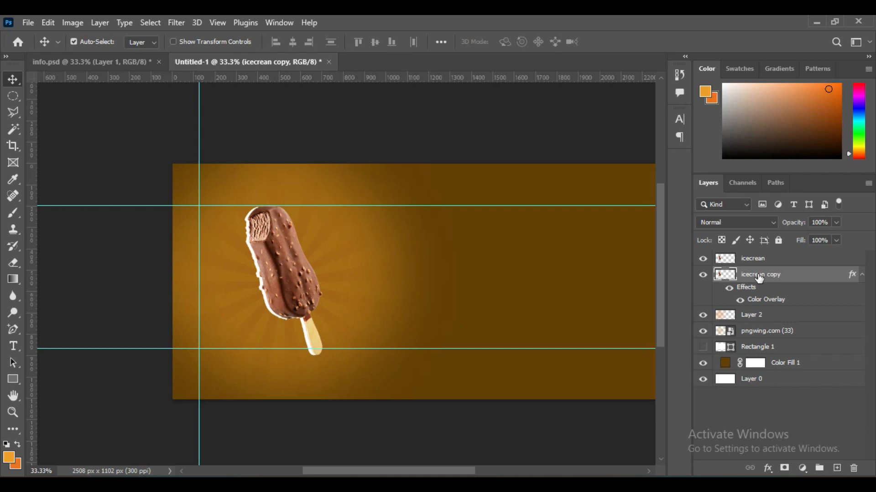
# Blur the white icecrean copy with a 19.4-pixel Gaussian Blur to form a glow around the bar
pyautogui.hotkey('ctrl', '+')
pyautogui.hotkey('ctrl', '+')
pyautogui.moveTo(420, 300); pyautogui.dragTo(456, 289)
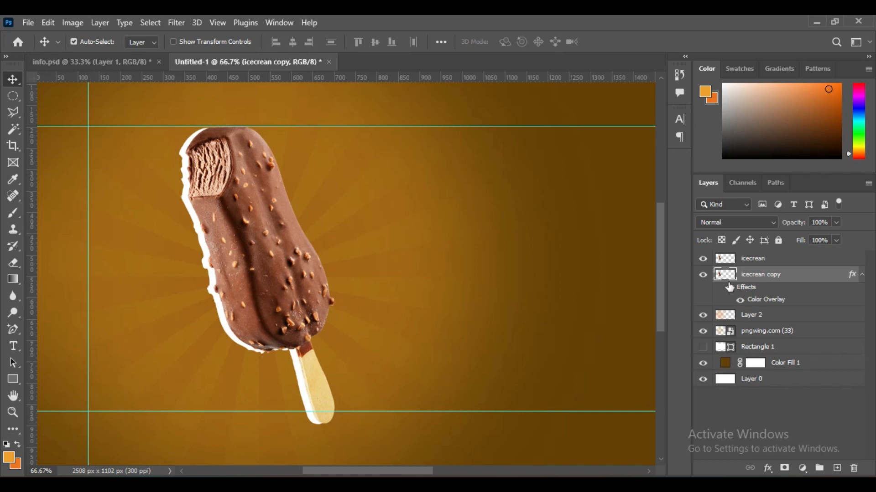
pyautogui.click(176, 22)
pyautogui.moveTo(192, 186)
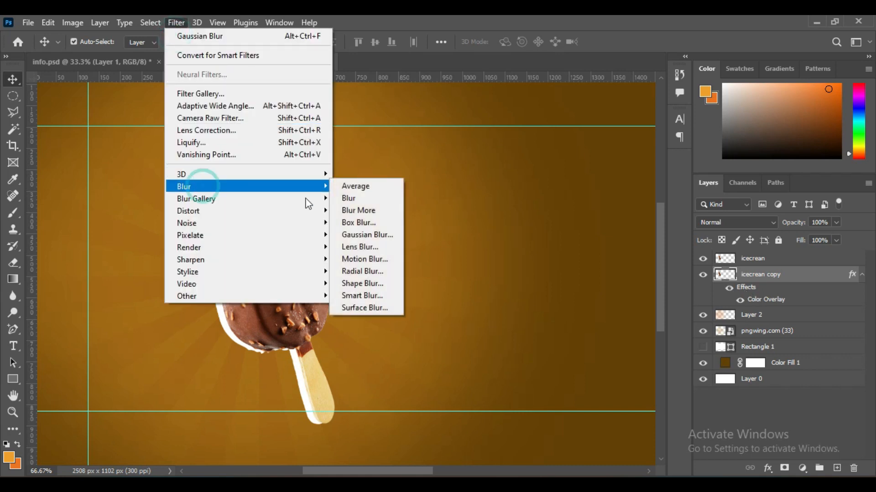
pyautogui.click(379, 234)
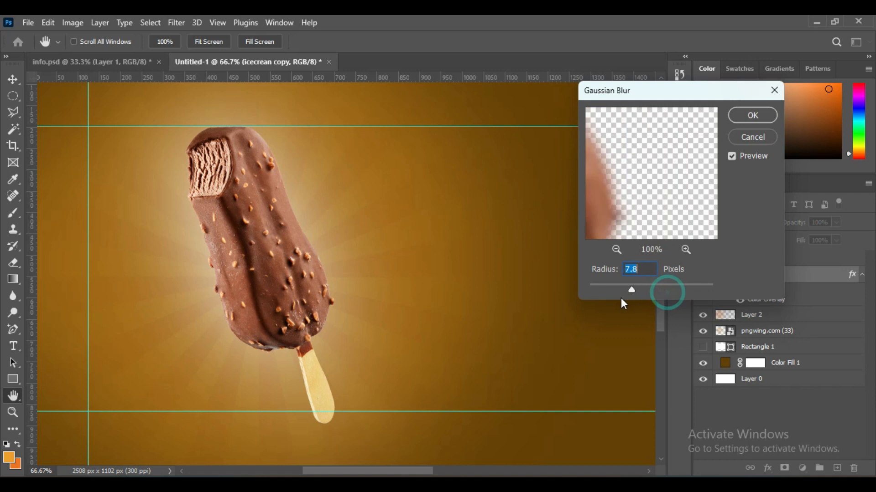
pyautogui.moveTo(626, 289); pyautogui.dragTo(643, 290)
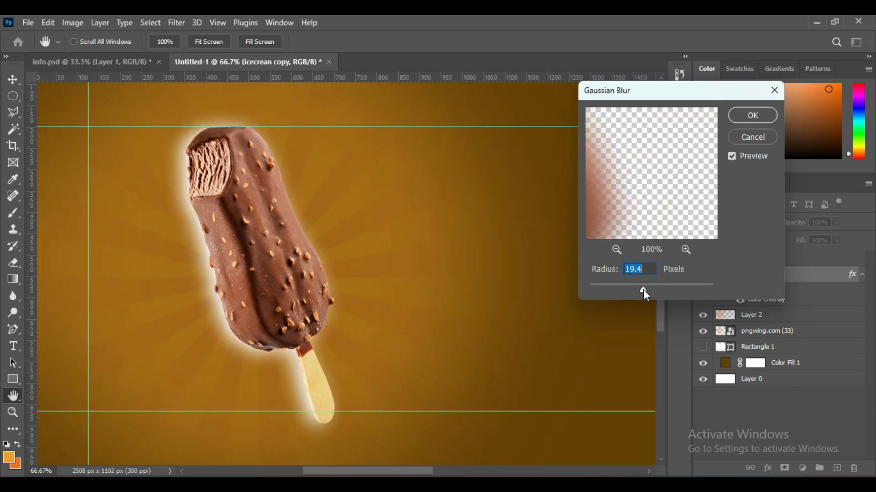
pyautogui.click(760, 115)
# Add a layer mask to the icecrean copy and fade the glow along the bar's right side using a black 175 px brush at 28% opacity
pyautogui.click(784, 468)
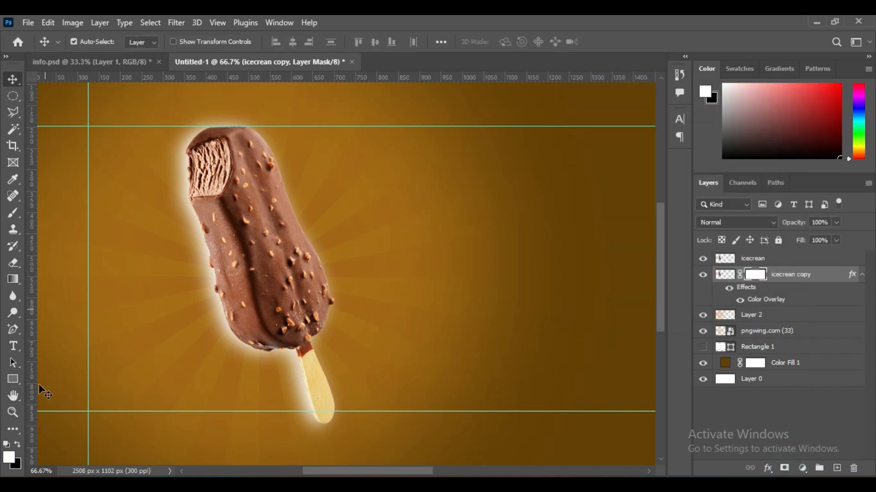
pyautogui.click(15, 219)
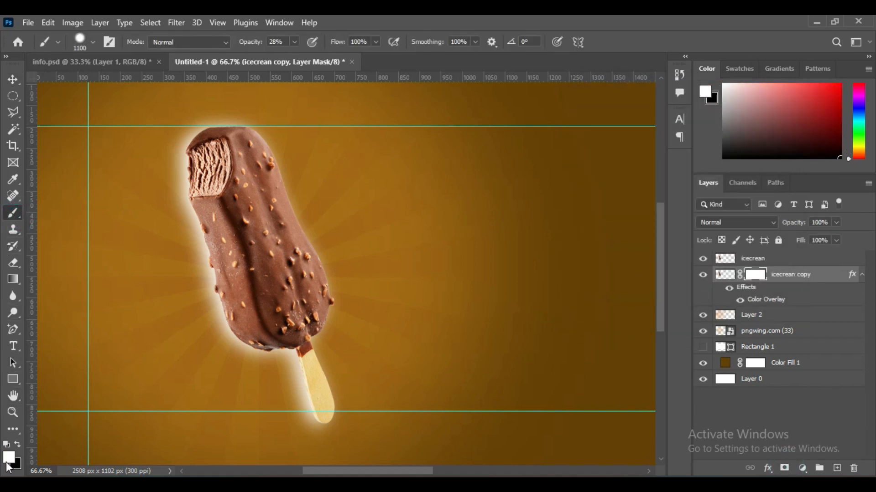
pyautogui.press('[')
pyautogui.press('[')
pyautogui.press('[')
pyautogui.press('[')
pyautogui.press('[')
pyautogui.press('[')
pyautogui.press('[')
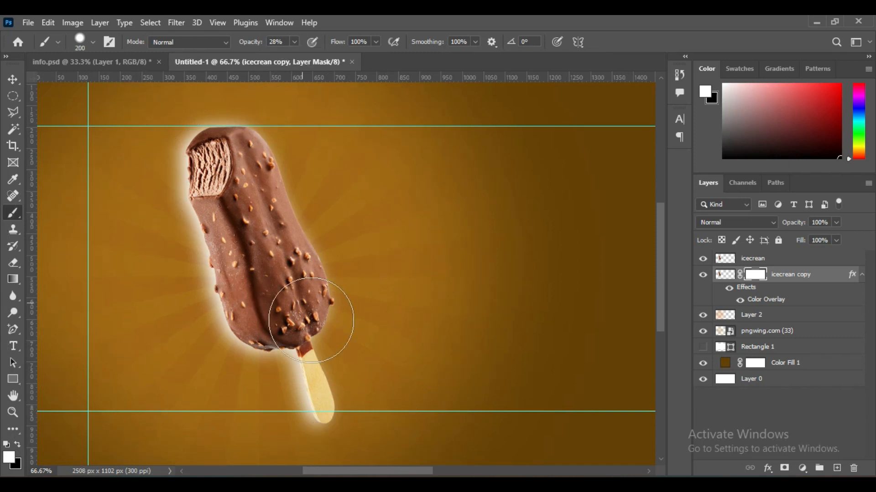
pyautogui.press('x')
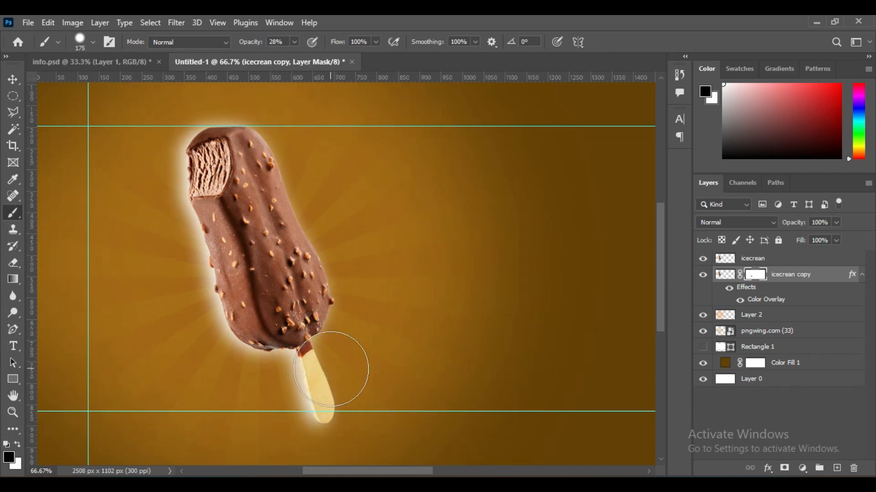
pyautogui.moveTo(328, 339); pyautogui.dragTo(359, 449)
pyautogui.moveTo(265, 128)
pyautogui.mouseDown()
pyautogui.moveTo(306, 246)
pyautogui.moveTo(339, 257)
pyautogui.moveTo(248, 109)
pyautogui.mouseUp()
pyautogui.moveTo(248, 114); pyautogui.dragTo(279, 208)
pyautogui.moveTo(248, 145); pyautogui.dragTo(310, 281)
pyautogui.moveTo(333, 309); pyautogui.dragTo(365, 403)
pyautogui.moveTo(343, 343); pyautogui.dragTo(358, 409)
pyautogui.moveTo(337, 354)
pyautogui.mouseDown()
pyautogui.moveTo(358, 440)
pyautogui.moveTo(348, 454)
pyautogui.moveTo(365, 456)
pyautogui.mouseUp()
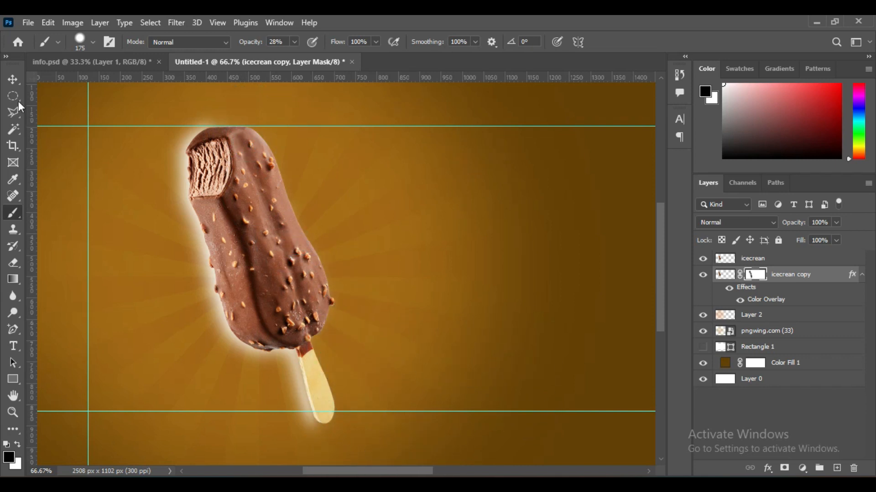
pyautogui.press('v')
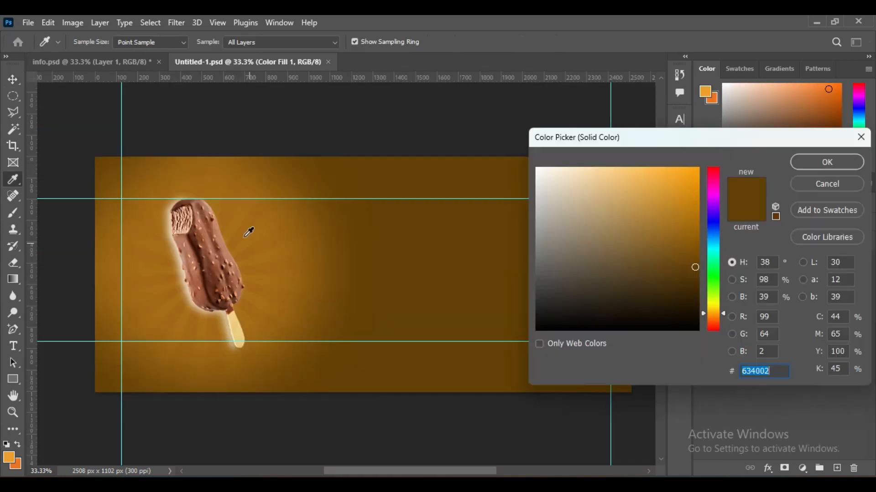
# Change the Color Fill 1 background to a dark reddish brown of about #63260a
pyautogui.click(608, 203)
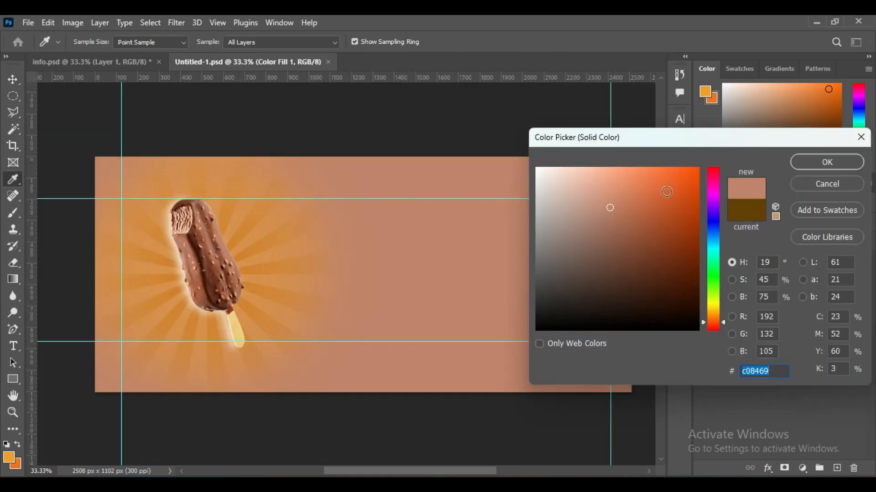
pyautogui.click(685, 179)
pyautogui.moveTo(693, 241); pyautogui.dragTo(682, 273)
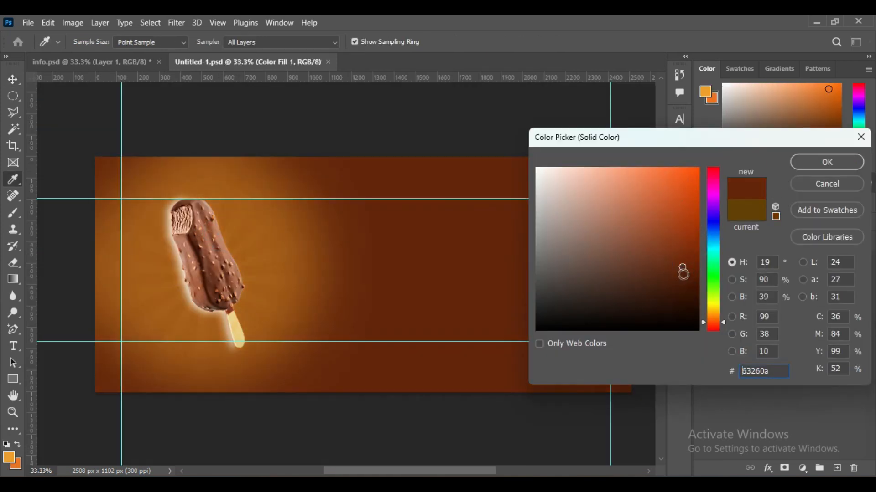
pyautogui.click(822, 172)
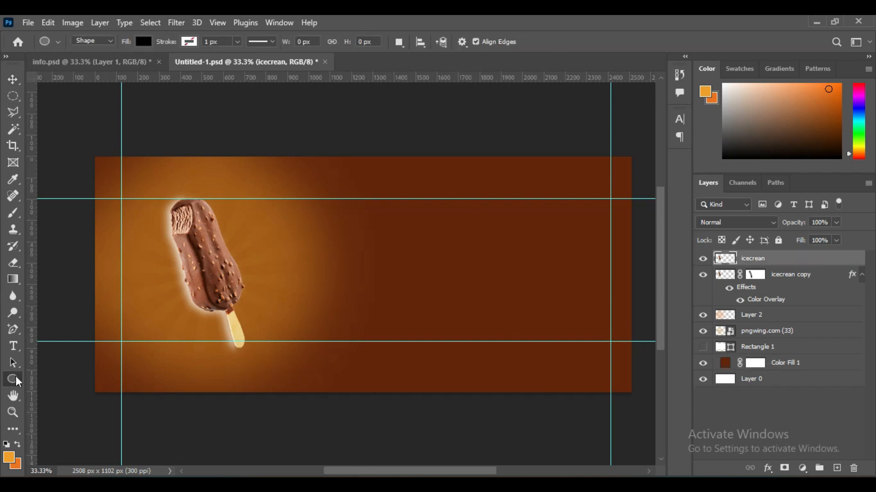
# Draw a black rectangle of about 1550 × 1132 px covering the banner from right of the ice cream to the right edge
pyautogui.rightClick(16, 378)
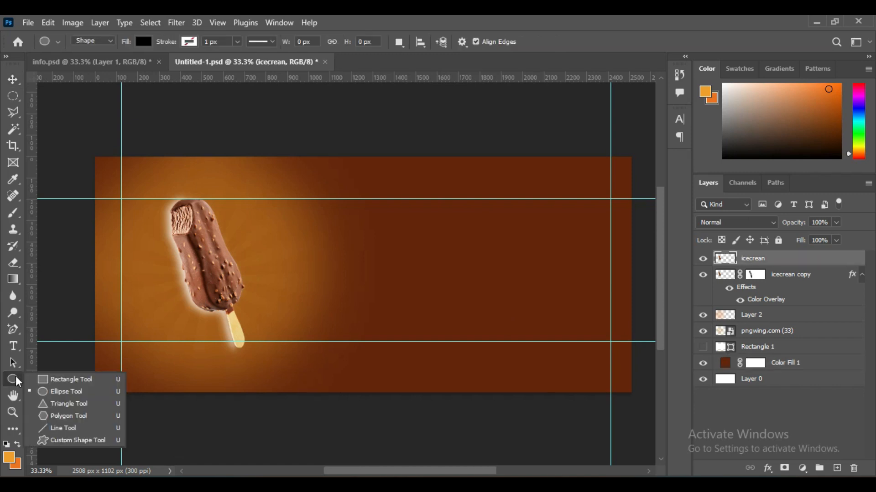
pyautogui.click(78, 379)
pyautogui.moveTo(305, 155)
pyautogui.mouseDown()
pyautogui.moveTo(333, 318)
pyautogui.moveTo(636, 397)
pyautogui.mouseUp()
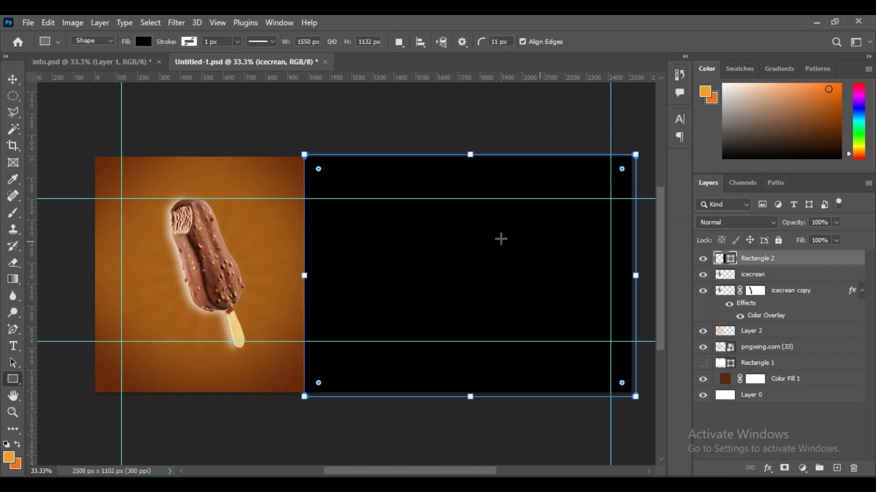
pyautogui.click(14, 80)
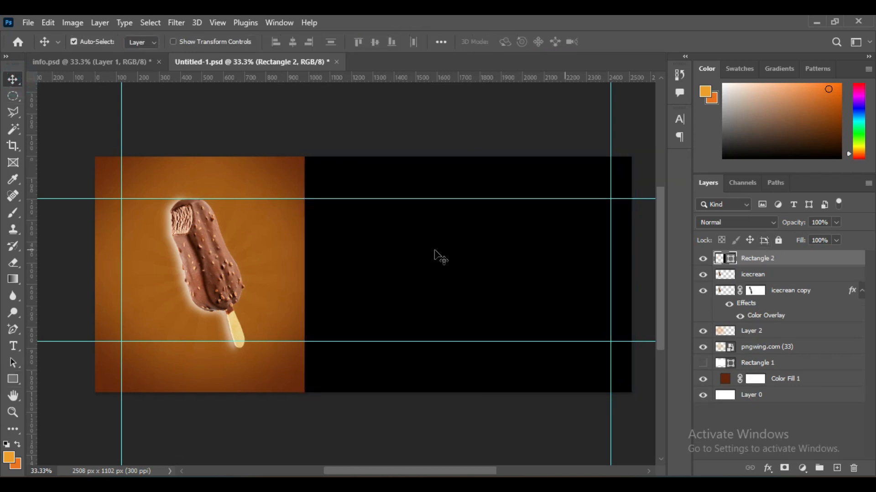
# Add two anchor points on the black rectangle's left edge and pull them into an S-shaped wave
pyautogui.rightClick(13, 329)
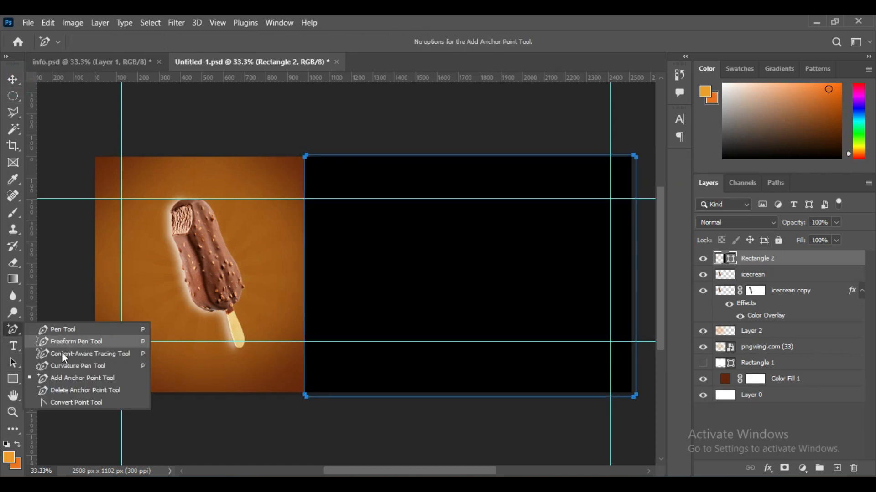
pyautogui.click(65, 377)
pyautogui.moveTo(307, 271); pyautogui.dragTo(331, 276)
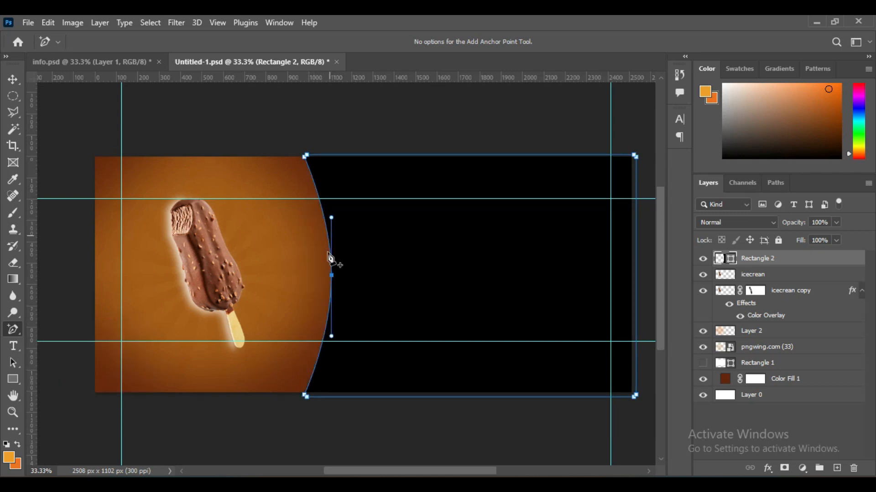
pyautogui.moveTo(342, 316); pyautogui.dragTo(350, 307)
pyautogui.moveTo(334, 228); pyautogui.dragTo(305, 229)
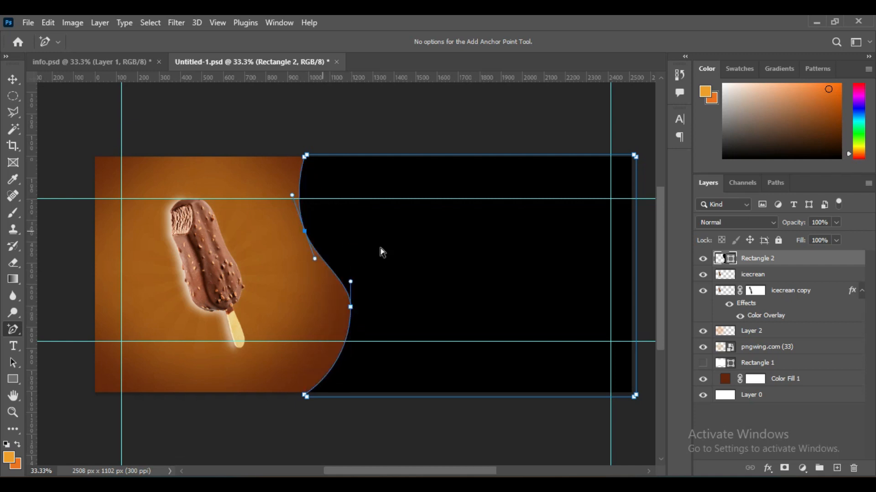
# Refine the wave by shifting its lower anchor slightly inward, the upper-left corner up and right, and the lower-left corner left
pyautogui.click(350, 306)
pyautogui.moveTo(350, 307)
pyautogui.mouseDown()
pyautogui.moveTo(351, 298)
pyautogui.moveTo(345, 313)
pyautogui.mouseUp()
pyautogui.moveTo(309, 157)
pyautogui.mouseDown()
pyautogui.moveTo(323, 152)
pyautogui.moveTo(316, 151)
pyautogui.mouseUp()
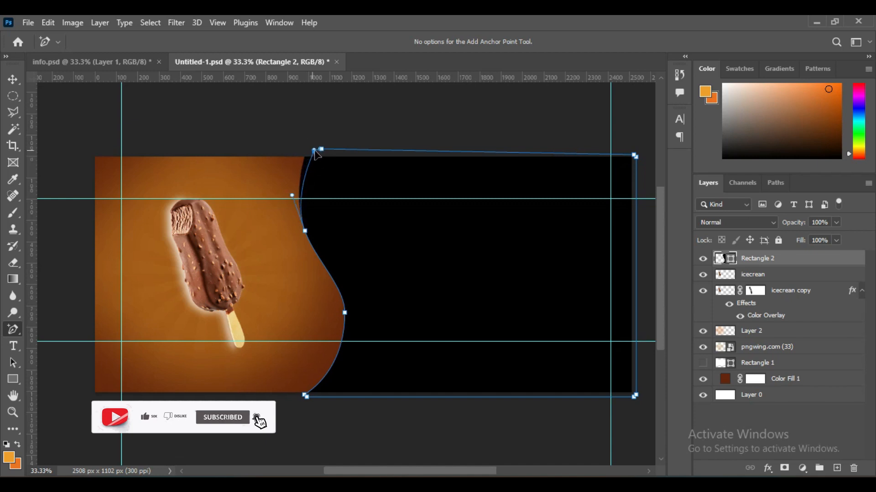
pyautogui.click(305, 396)
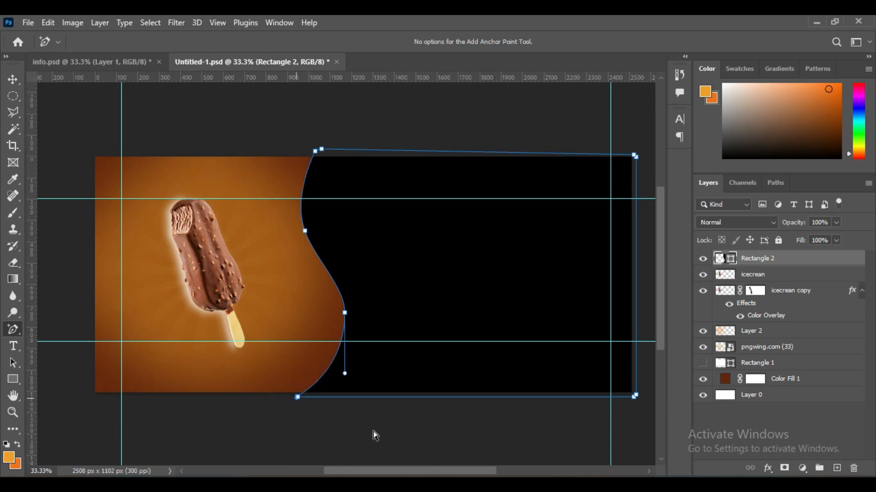
pyautogui.click(13, 79)
pyautogui.click(383, 137)
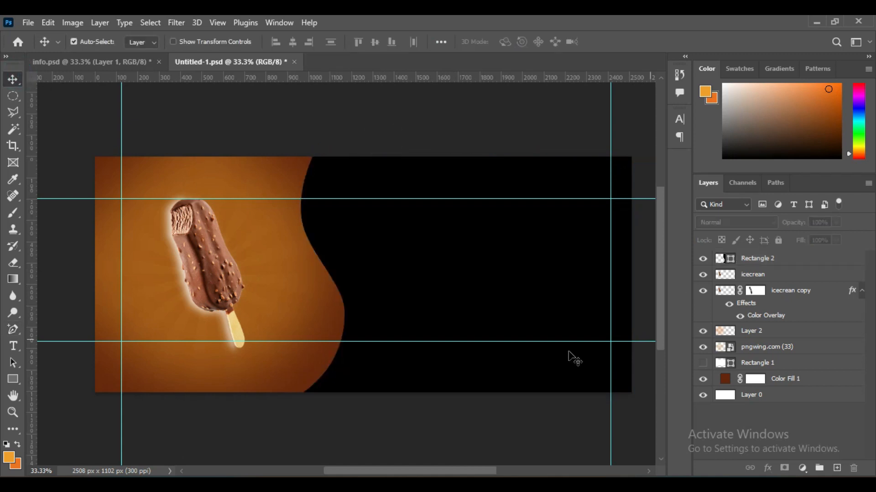
# Fill the wavy Rectangle 2 shape with brown #6b2c0b sampled from the background beside the curve's upper end
pyautogui.doubleClick(721, 260)
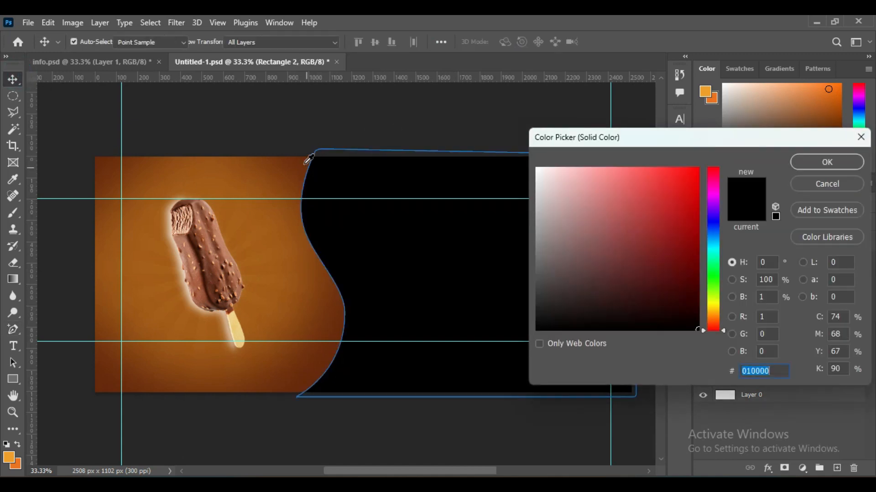
pyautogui.click(308, 160)
pyautogui.click(820, 166)
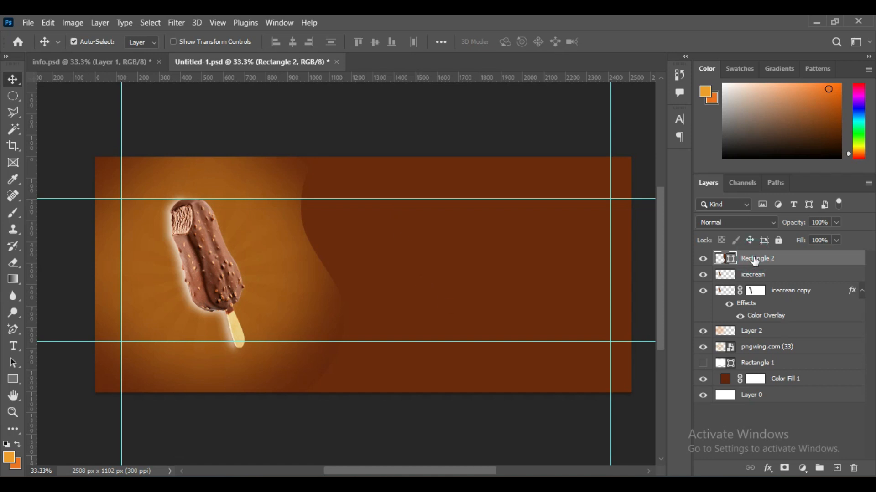
# Duplicate the wavy Rectangle 2 shape and fill the copy with white #ffffff
pyautogui.hotkey('ctrl', 'j')
pyautogui.doubleClick(721, 259)
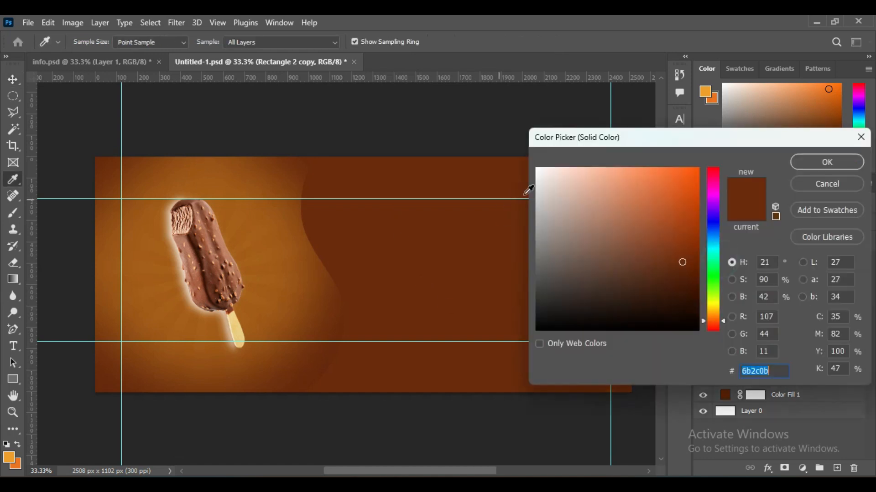
pyautogui.write('ffffff')
pyautogui.click(829, 158)
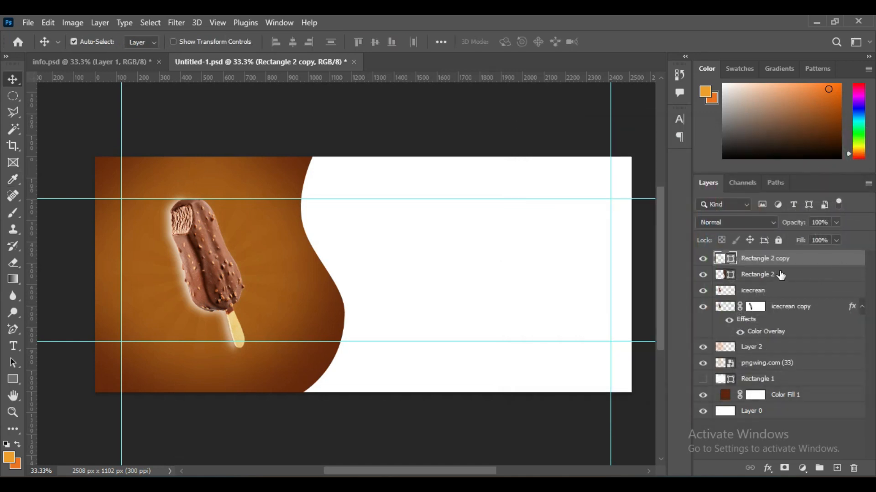
# Move the white Rectangle 2 copy beneath the brown wave and offset the brown wave to the right to expose a curved strip
pyautogui.moveTo(766, 258); pyautogui.dragTo(767, 277)
pyautogui.click(746, 264)
pyautogui.hotkey('shift', 'Right')
pyautogui.hotkey('shift', 'Right')
pyautogui.hotkey('shift', 'Right')
pyautogui.hotkey('shift', 'Right')
pyautogui.hotkey('shift', 'Right')
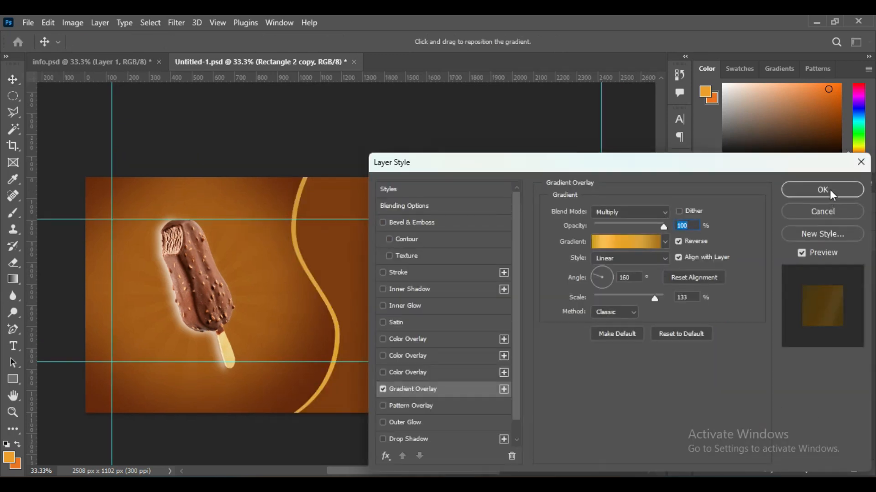
# Apply a reversed linear gold Gradient Overlay to Rectangle 2 copy with Multiply blending, 100% opacity, 160° angle and 133% scale
pyautogui.click(829, 197)
pyautogui.hotkey('alt', ']')
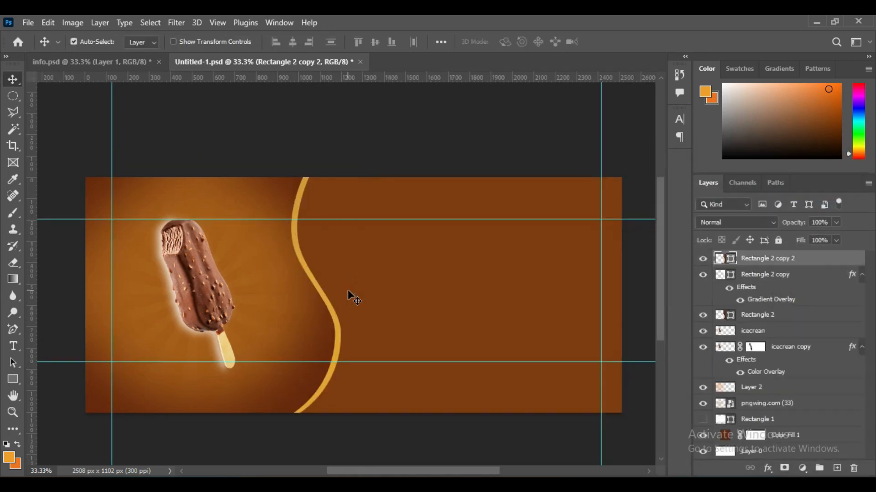
# Shift the topmost brown wave, Rectangle 2 copy 2, to the right to widen the gold stripe
pyautogui.click(13, 79)
pyautogui.hotkey('shift', 'Right')
pyautogui.hotkey('shift', 'Right')
pyautogui.hotkey('shift', 'Right')
pyautogui.hotkey('shift', 'Right')
pyautogui.hotkey('shift', 'Right')
pyautogui.hotkey('shift', 'Right')
pyautogui.hotkey('shift', 'Right')
pyautogui.hotkey('shift', 'Right')
pyautogui.hotkey('shift', 'Right')
pyautogui.hotkey('shift', 'Right')
pyautogui.hotkey('shift', 'Right')
pyautogui.hotkey('shift', 'Right')
pyautogui.hotkey('shift', 'Right')
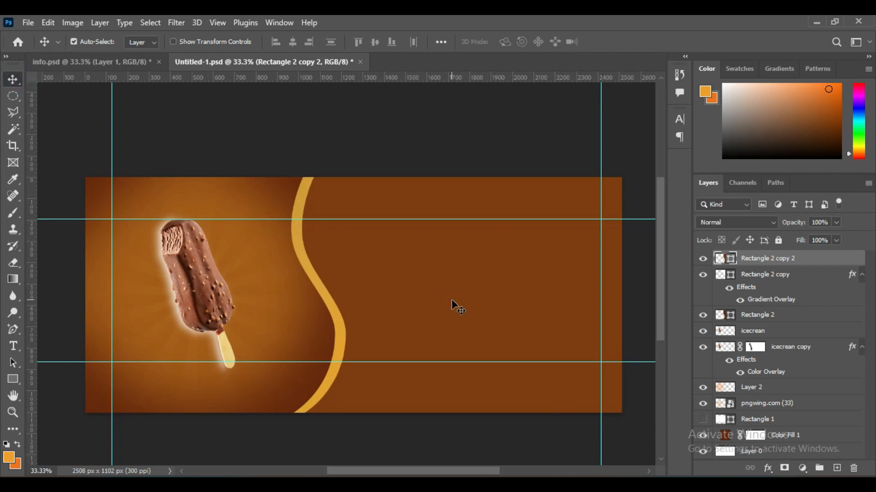
pyautogui.click(523, 361)
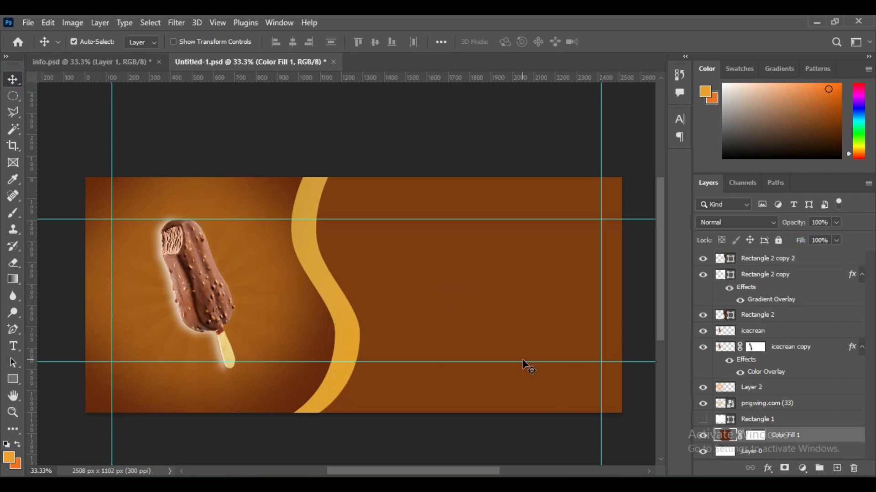
# Shift the gold Rectangle 2 copy to the right to expose the brown wave beneath as a dark band beside the stripe
pyautogui.click(342, 336)
pyautogui.click(343, 336)
pyautogui.hotkey('shift', 'Right')
pyautogui.hotkey('shift', 'Right')
pyautogui.hotkey('shift', 'Right')
pyautogui.hotkey('shift', 'Right')
pyautogui.hotkey('shift', 'Right')
pyautogui.hotkey('shift', 'Right')
pyautogui.hotkey('shift', 'Right')
pyautogui.hotkey('shift', 'Right')
pyautogui.hotkey('shift', 'Right')
pyautogui.hotkey('shift', 'Right')
pyautogui.hotkey('shift', 'Right')
pyautogui.hotkey('shift', 'Right')
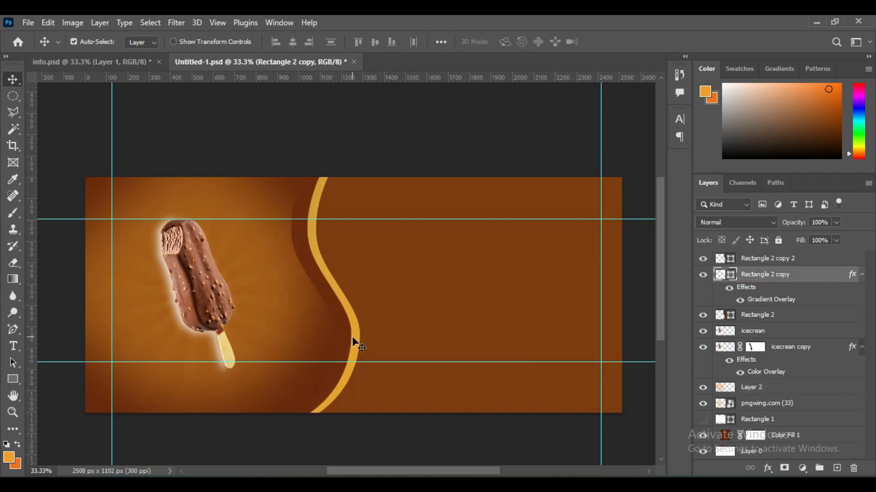
# Fine-tune the curved bands by nudging the gold Rectangle 2 copy and the brown Rectangle 2 copy 2 slightly to the left
pyautogui.press('Left')
pyautogui.press('Left')
pyautogui.press('Left')
pyautogui.press('Left')
pyautogui.press('Left')
pyautogui.press('Left')
pyautogui.press('Left')
pyautogui.press('Left')
pyautogui.press('Left')
pyautogui.press('Left')
pyautogui.press('Left')
pyautogui.press('Left')
pyautogui.press('Left')
pyautogui.press('Left')
pyautogui.press('Left')
pyautogui.press('Left')
pyautogui.press('Left')
pyautogui.press('Left')
pyautogui.press('Left')
pyautogui.press('Left')
pyautogui.click(366, 332)
pyautogui.press('Left')
pyautogui.press('Left')
pyautogui.press('Left')
pyautogui.press('Left')
pyautogui.press('Left')
pyautogui.press('Left')
pyautogui.press('Left')
pyautogui.press('Left')
pyautogui.press('Left')
pyautogui.press('Left')
pyautogui.press('Left')
pyautogui.press('Left')
pyautogui.press('Left')
# Examine the layered curve up close by toggling the visibility of Rectangle 2, Rectangle 2 copy and Rectangle 2 copy 2
pyautogui.hotkey('ctrl', '+')
pyautogui.hotkey('ctrl', '+')
pyautogui.scroll(-3, 363, 264)
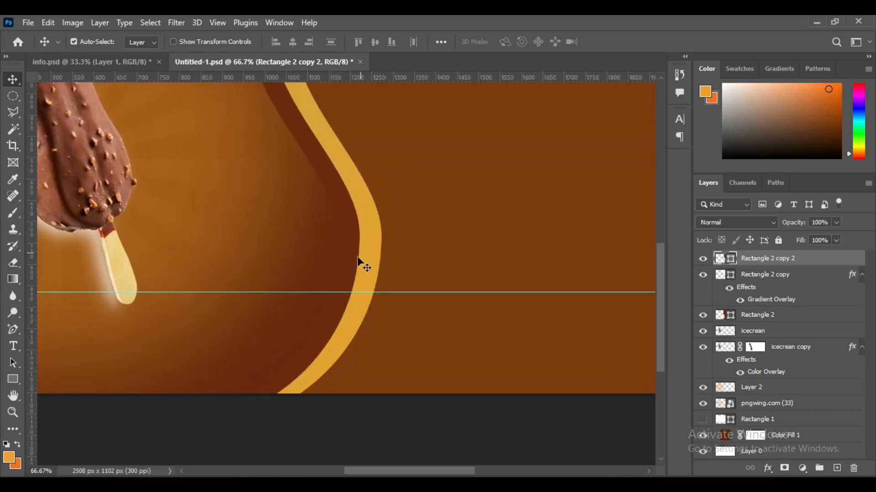
pyautogui.click(715, 312)
pyautogui.click(703, 317)
pyautogui.click(702, 317)
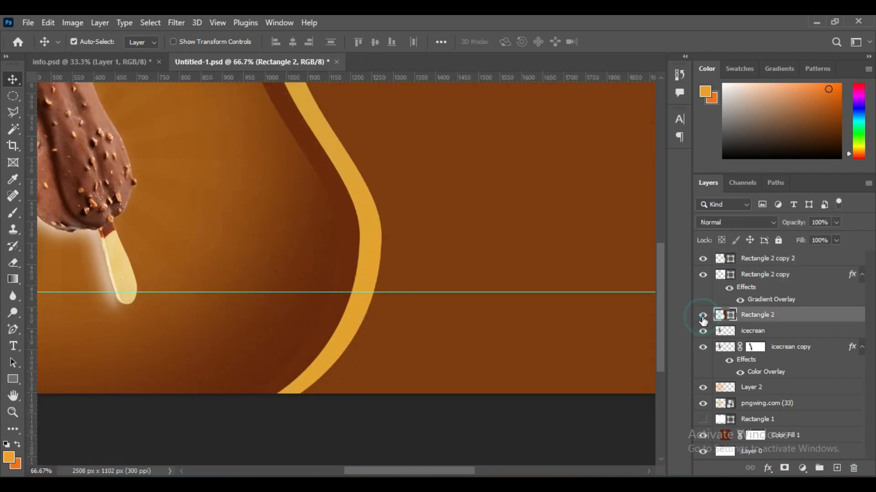
pyautogui.click(365, 256)
pyautogui.click(702, 275)
pyautogui.click(702, 275)
pyautogui.click(479, 268)
pyautogui.click(702, 259)
pyautogui.click(703, 258)
# Bring the chocolate splash layer pngwing.com (34) from info.psd into the banner over the ice cream bar
pyautogui.hotkey('ctrl', '-')
pyautogui.moveTo(512, 347); pyautogui.dragTo(514, 401)
pyautogui.moveTo(444, 334); pyautogui.dragTo(550, 376)
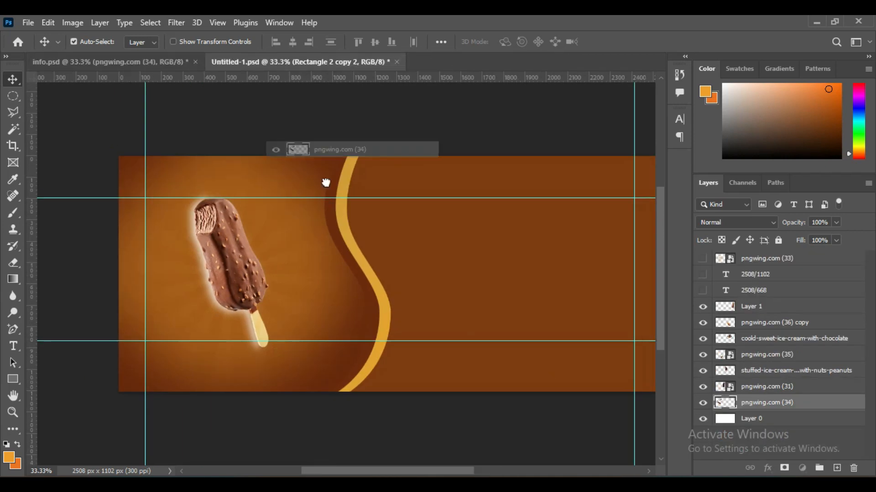
pyautogui.moveTo(325, 182); pyautogui.dragTo(223, 321)
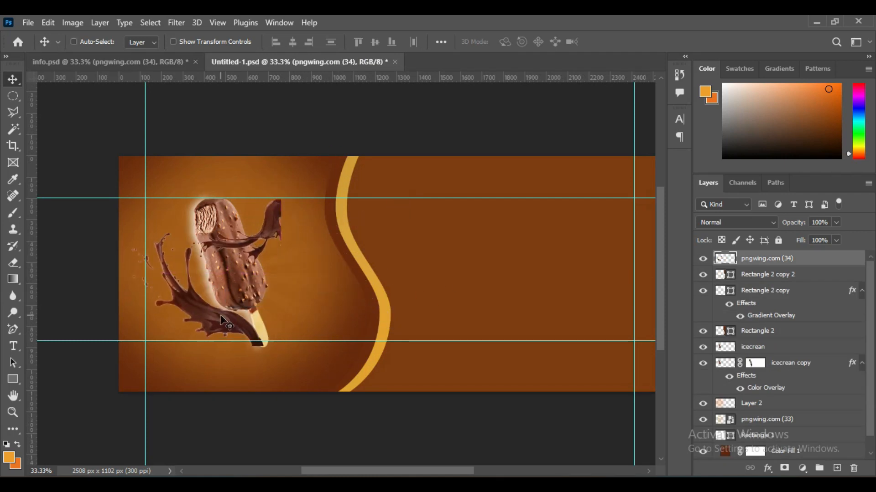
# Scale the chocolate splash to about 163% across the sunburst area and move its layer beneath icecrean copy
pyautogui.hotkey('ctrl', 't')
pyautogui.moveTo(281, 200); pyautogui.dragTo(365, 174)
pyautogui.moveTo(288, 288); pyautogui.dragTo(285, 303)
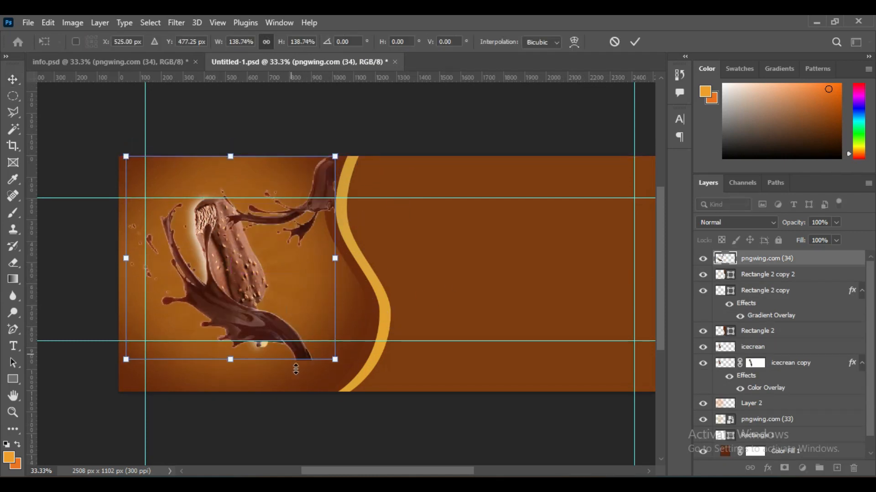
pyautogui.moveTo(296, 369); pyautogui.dragTo(344, 403)
pyautogui.moveTo(299, 338); pyautogui.dragTo(268, 338)
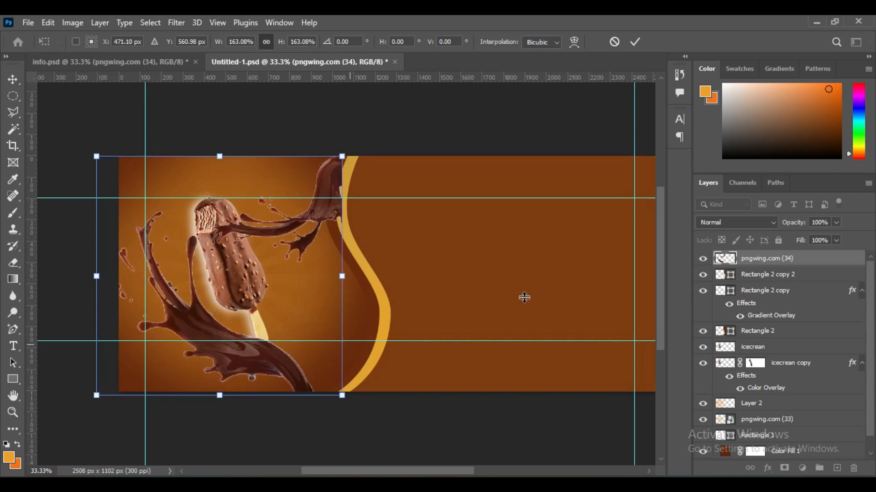
pyautogui.click(636, 41)
pyautogui.moveTo(782, 260); pyautogui.dragTo(779, 400)
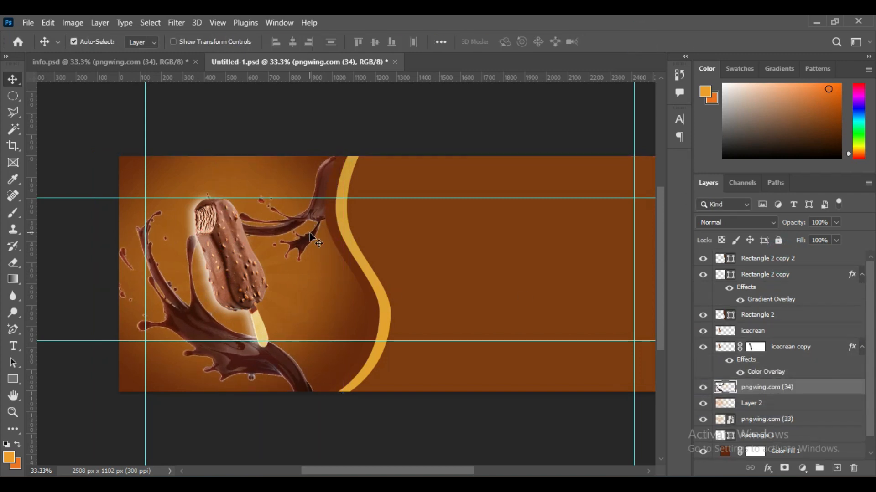
# Enlarge the chocolate splash to 116% and reposition it so it wraps around the ice cream bar
pyautogui.hotkey('ctrl', 't')
pyautogui.moveTo(325, 357); pyautogui.dragTo(325, 342)
pyautogui.hotkey('ctrl', '+')
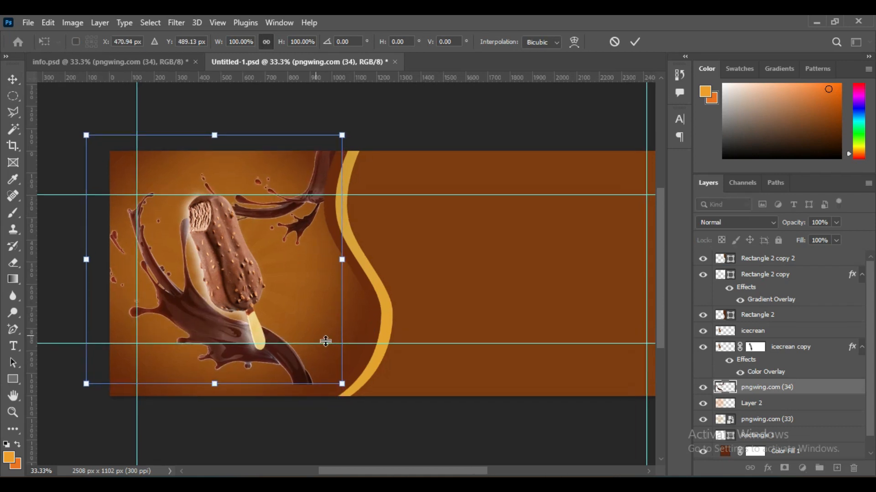
pyautogui.hotkey('ctrl', '+')
pyautogui.moveTo(324, 303); pyautogui.dragTo(404, 294)
pyautogui.hotkey('ctrl', '-')
pyautogui.hotkey('ctrl', '-')
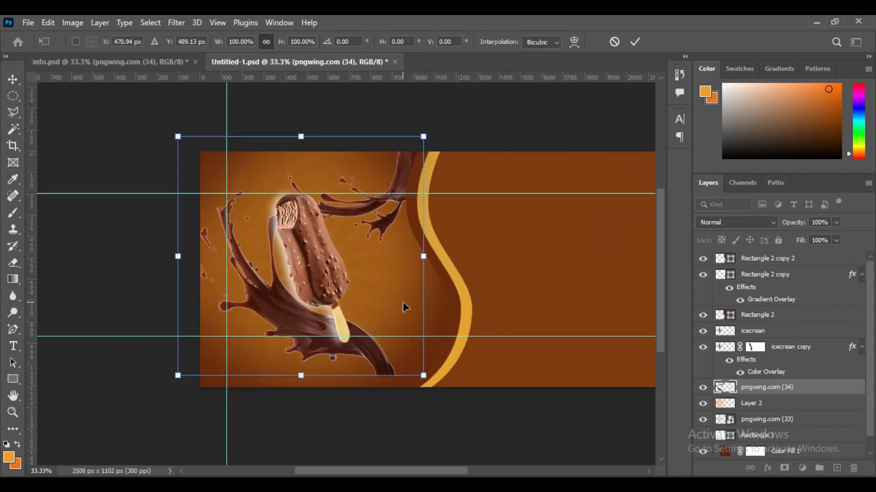
pyautogui.moveTo(424, 136); pyautogui.dragTo(433, 127)
pyautogui.moveTo(305, 376); pyautogui.dragTo(302, 402)
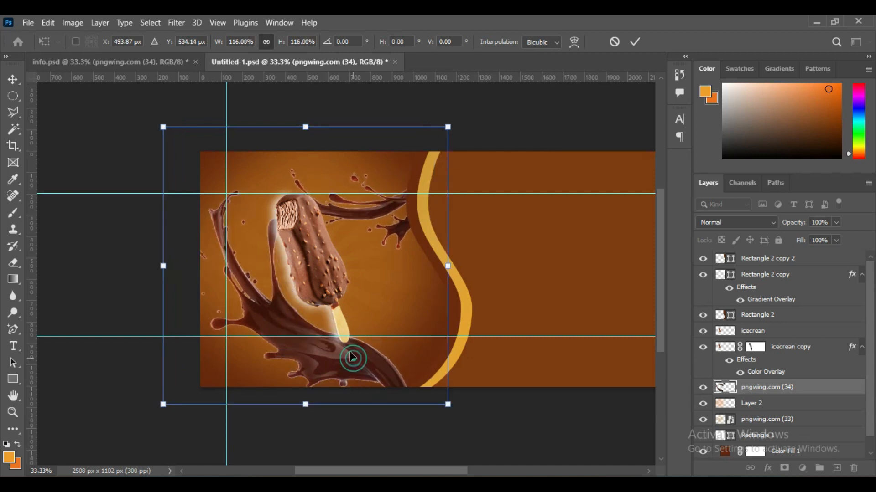
pyautogui.moveTo(349, 358); pyautogui.dragTo(351, 351)
pyautogui.click(635, 42)
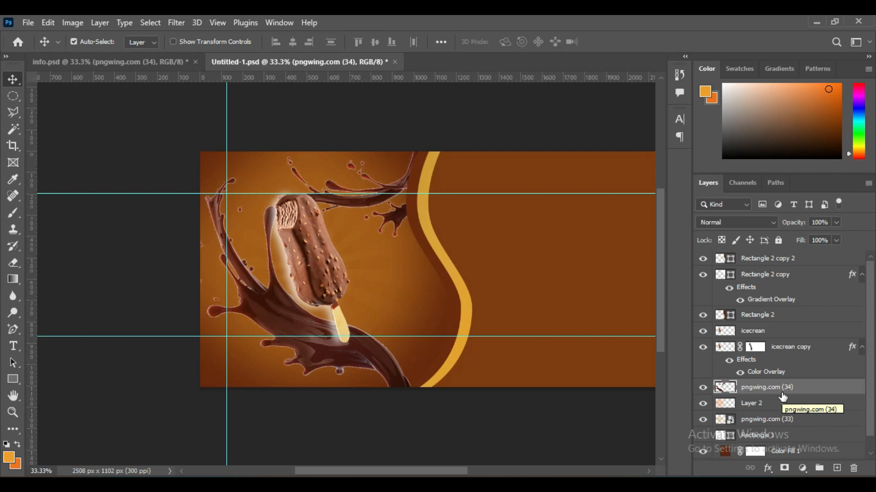
# Nudge the chocolate splash slightly to the left behind the ice cream bar
pyautogui.press('Left')
pyautogui.press('Left')
pyautogui.press('Left')
pyautogui.press('Left')
pyautogui.press('Left')
pyautogui.press('Left')
pyautogui.press('Left')
pyautogui.press('Left')
pyautogui.press('Left')
pyautogui.press('Left')
pyautogui.press('Left')
pyautogui.press('Left')
pyautogui.press('Left')
pyautogui.press('Left')
pyautogui.press('Left')
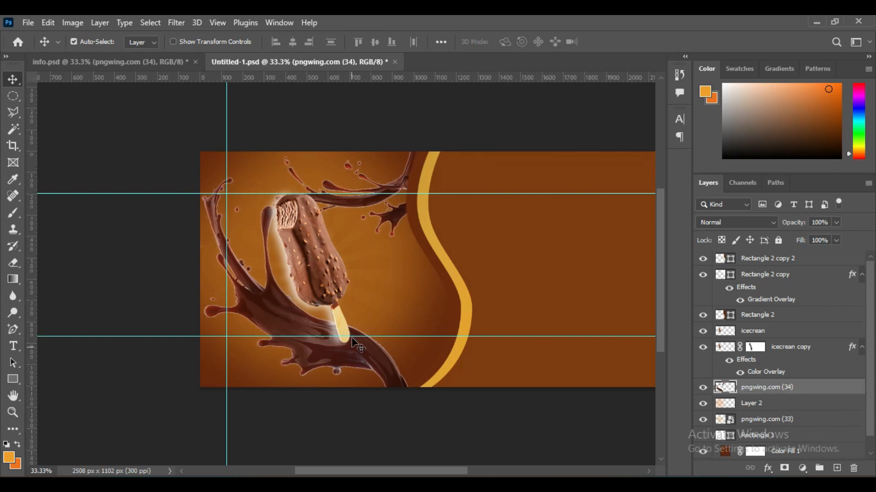
# Rotate the ice cream bar counterclockwise and enlarge it slightly
pyautogui.click(319, 263)
pyautogui.hotkey('ctrl', 't')
pyautogui.moveTo(349, 343); pyautogui.dragTo(398, 373)
pyautogui.click(635, 42)
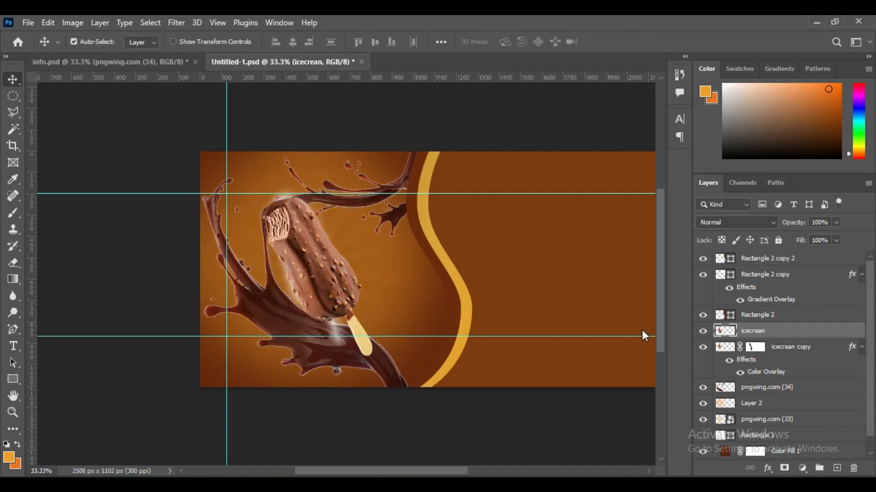
# Brighten the ice cream bar with a Levels adjustment, setting the white input level to 230
pyautogui.click(73, 22)
pyautogui.moveTo(110, 53)
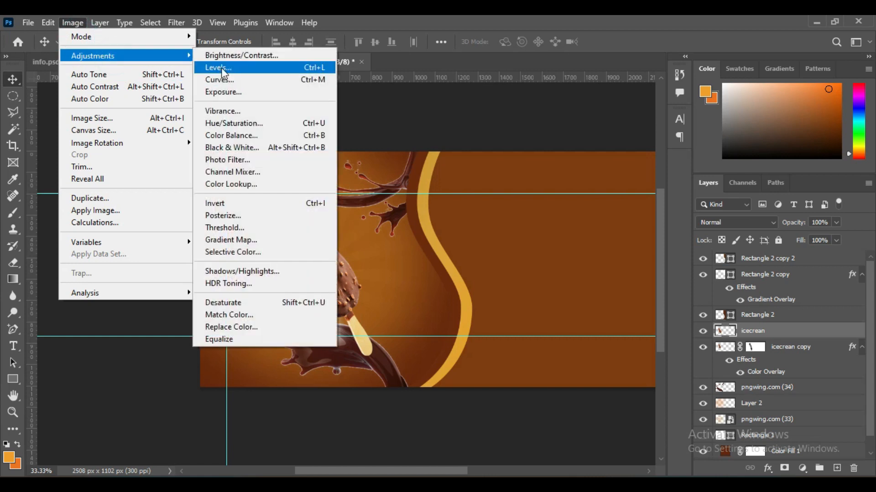
pyautogui.click(221, 68)
pyautogui.moveTo(724, 238); pyautogui.dragTo(722, 236)
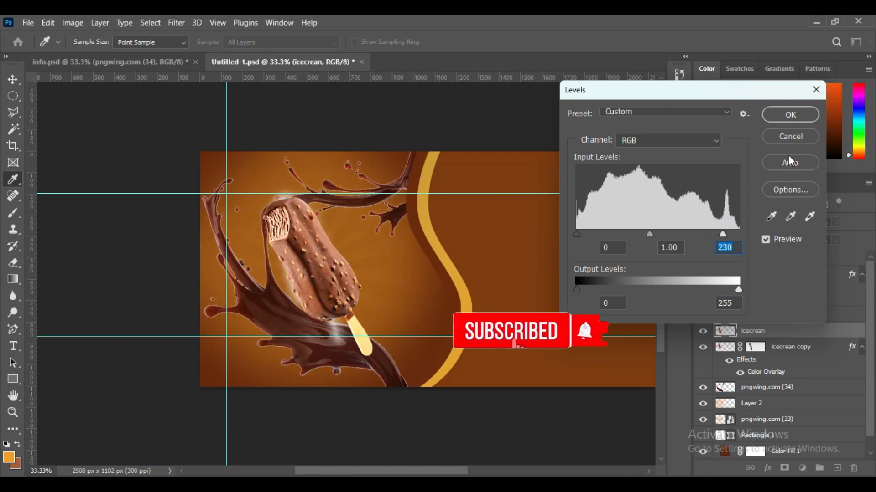
pyautogui.click(790, 114)
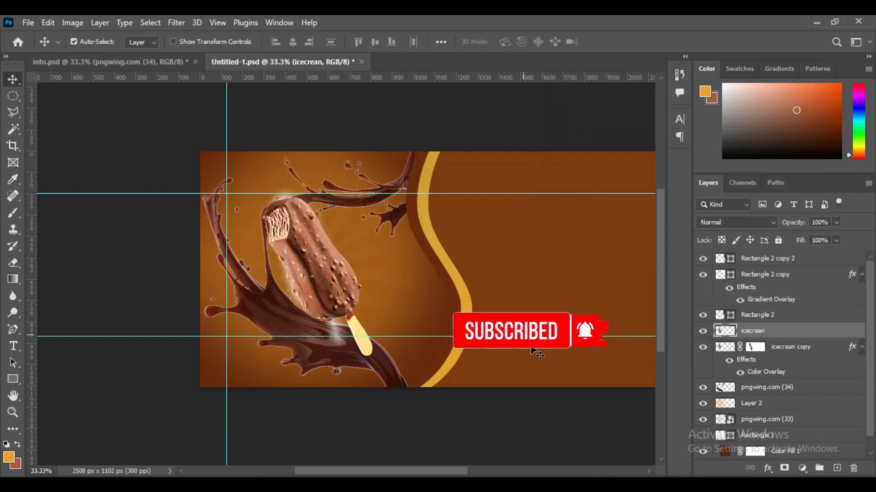
# Scale the chocolate splash down to 86.91% and reposition it around the ice cream bar
pyautogui.moveTo(527, 301); pyautogui.dragTo(446, 316)
pyautogui.click(317, 371)
pyautogui.hotkey('ctrl', 't')
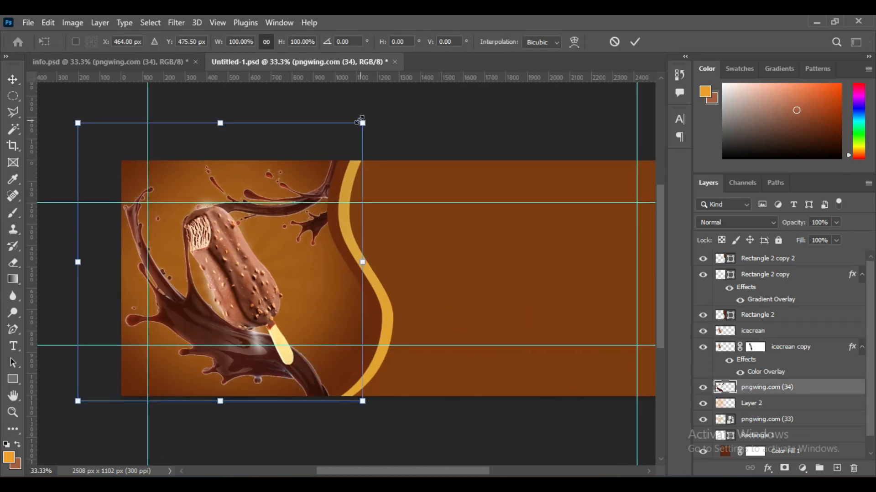
pyautogui.moveTo(359, 119); pyautogui.dragTo(323, 160)
pyautogui.moveTo(309, 245); pyautogui.dragTo(317, 249)
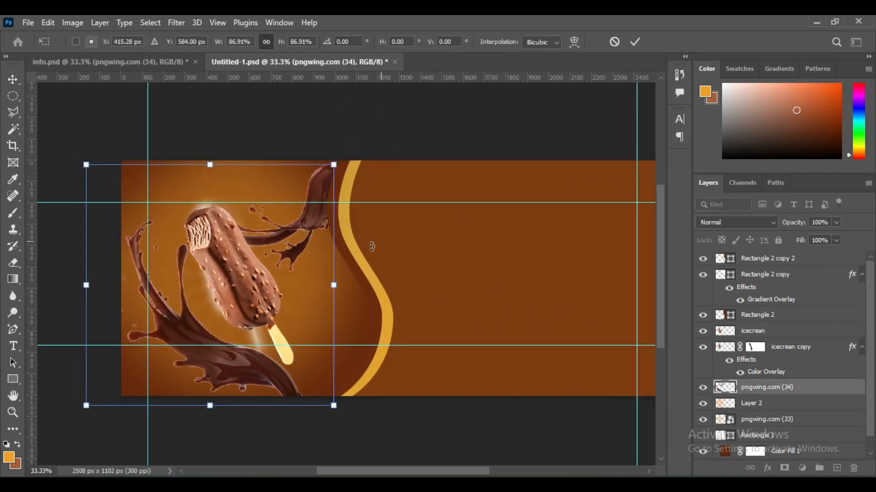
pyautogui.click(634, 41)
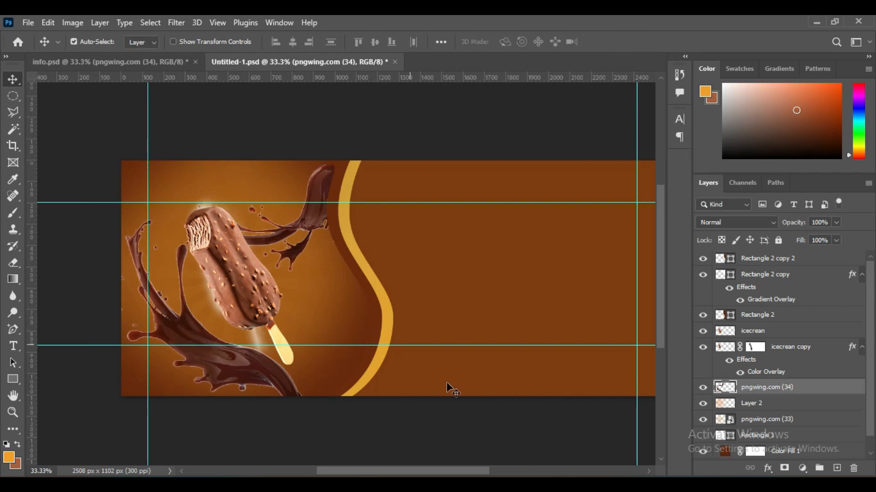
# Bring the hazelnut image pngwing.com (35) from info.psd into the banner, place it beside the ice cream stick and resize it
pyautogui.click(144, 64)
pyautogui.click(267, 355)
pyautogui.moveTo(267, 342); pyautogui.dragTo(322, 339)
pyautogui.hotkey('ctrl', 't')
pyautogui.moveTo(366, 366); pyautogui.dragTo(390, 388)
pyautogui.moveTo(340, 328)
pyautogui.mouseDown()
pyautogui.moveTo(347, 328)
pyautogui.moveTo(331, 324)
pyautogui.mouseUp()
pyautogui.click(636, 42)
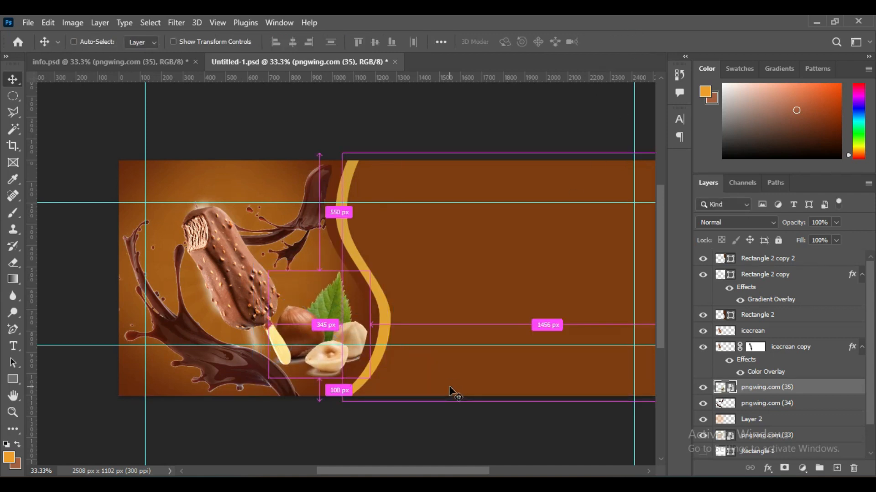
# Rasterize the hazelnut layer pngwing.com (35) and add a layer mask to it
pyautogui.hotkey('ctrl', '+')
pyautogui.moveTo(395, 416); pyautogui.dragTo(462, 364)
pyautogui.rightClick(757, 392)
pyautogui.click(621, 284)
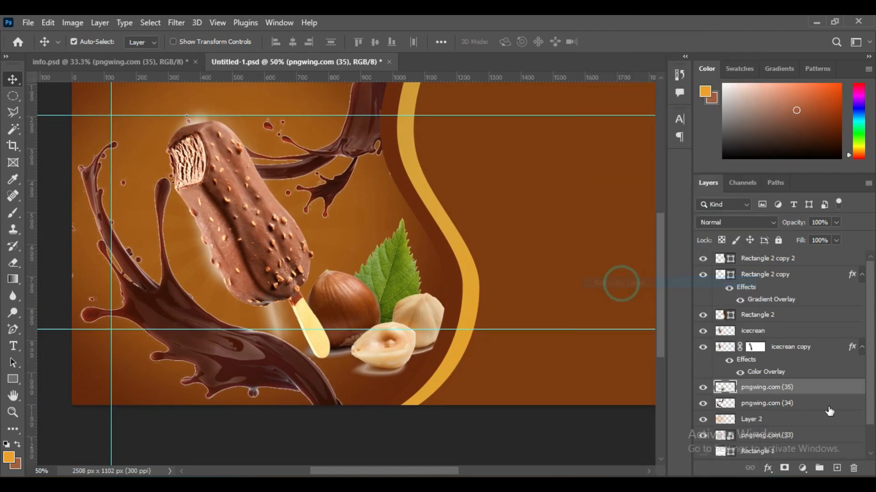
pyautogui.click(784, 468)
# Fade the reflections beneath the hazelnuts by painting black on the mask with a 70 px brush at 28% opacity
pyautogui.click(13, 213)
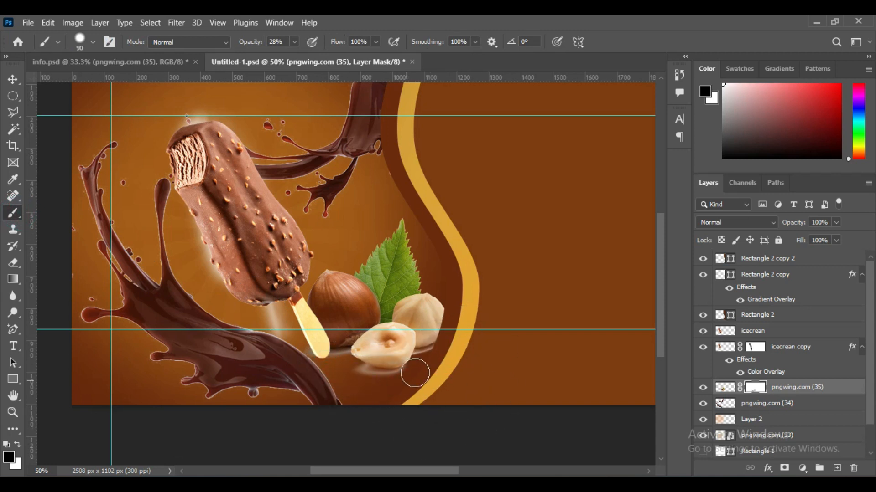
pyautogui.press('[')
pyautogui.press('[')
pyautogui.moveTo(378, 381); pyautogui.dragTo(288, 358)
pyautogui.moveTo(426, 363); pyautogui.dragTo(475, 346)
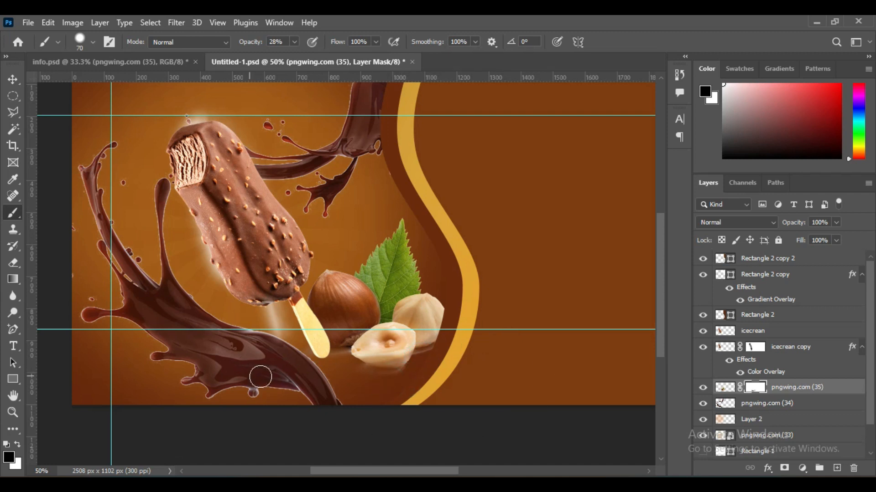
# Restore the lower part of the front hazelnut by painting white on the layer mask with a 25 px brush at 28% opacity
pyautogui.press('x')
pyautogui.scroll(4, 424, 367)
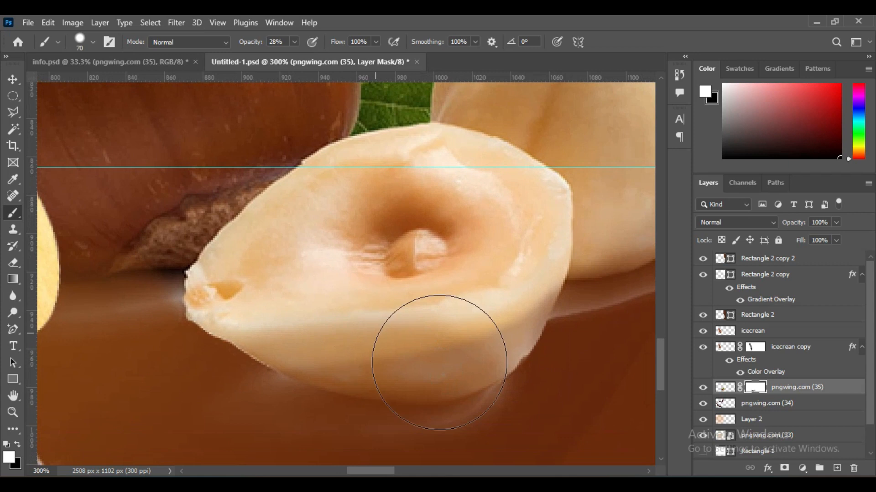
pyautogui.press('[')
pyautogui.press('[')
pyautogui.press('[')
pyautogui.press('[')
pyautogui.press('[')
pyautogui.press('[')
pyautogui.press('[')
pyautogui.press('[')
pyautogui.press('[')
pyautogui.moveTo(399, 383)
pyautogui.mouseDown()
pyautogui.moveTo(465, 367)
pyautogui.moveTo(520, 334)
pyautogui.moveTo(578, 253)
pyautogui.mouseUp()
pyautogui.press(']')
pyautogui.press(']')
pyautogui.moveTo(414, 366)
pyautogui.mouseDown()
pyautogui.moveTo(330, 354)
pyautogui.moveTo(557, 283)
pyautogui.mouseUp()
pyautogui.moveTo(535, 311)
pyautogui.mouseDown()
pyautogui.moveTo(477, 354)
pyautogui.moveTo(417, 368)
pyautogui.moveTo(338, 365)
pyautogui.mouseUp()
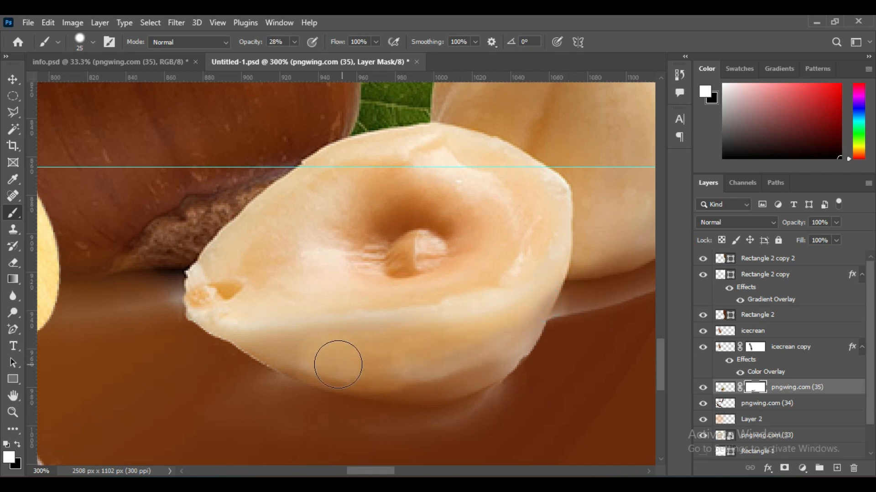
# Switch the mask brush to Soft Round at 25 px with 0% hardness
pyautogui.click(94, 41)
pyautogui.scroll(2, 104, 131)
pyautogui.scroll(-1, 103, 129)
pyautogui.scroll(1, 110, 100)
pyautogui.scroll(-1, 119, 103)
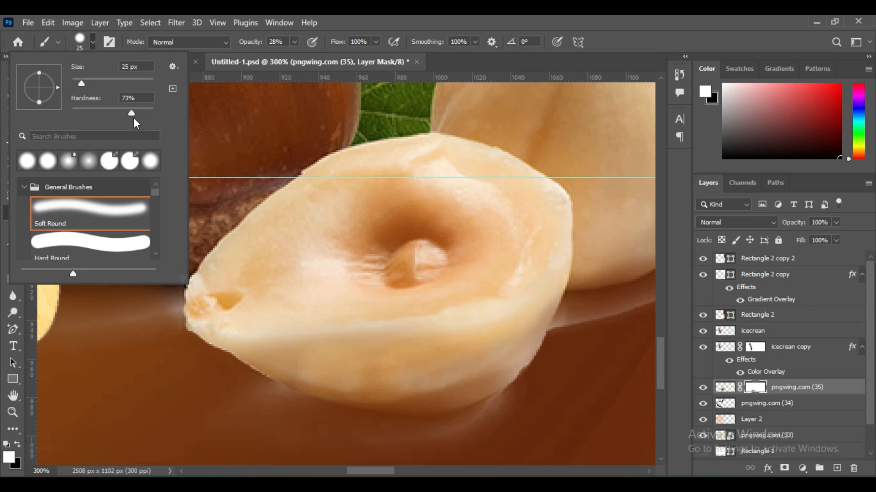
pyautogui.click(103, 228)
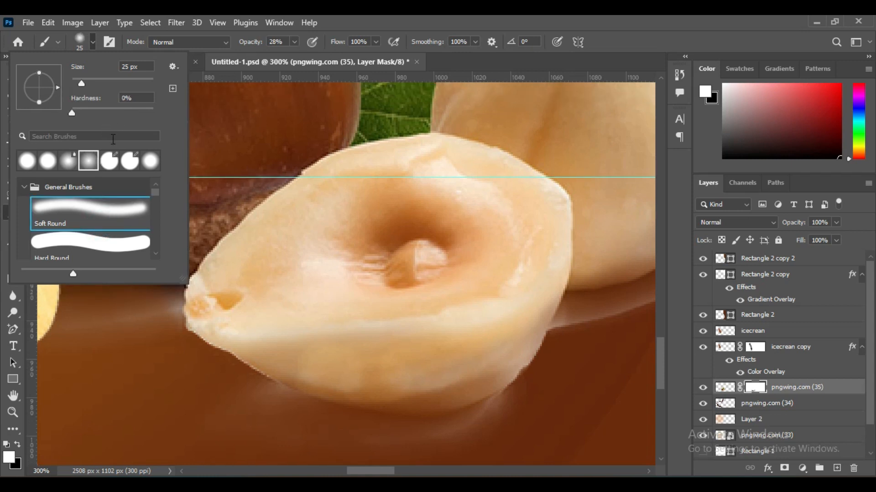
pyautogui.click(63, 164)
# Soften the front hazelnut's outer edge on the mask using the Blur tool at 50 px and 100% strength
pyautogui.press('[')
pyautogui.press('[')
pyautogui.press('[')
pyautogui.press('[')
pyautogui.press('[')
pyautogui.moveTo(518, 337)
pyautogui.mouseDown()
pyautogui.moveTo(332, 396)
pyautogui.moveTo(549, 341)
pyautogui.moveTo(503, 367)
pyautogui.moveTo(399, 369)
pyautogui.moveTo(237, 342)
pyautogui.moveTo(437, 362)
pyautogui.moveTo(352, 399)
pyautogui.moveTo(484, 352)
pyautogui.moveTo(532, 264)
pyautogui.mouseUp()
# Bring the almond from info.psd into the banner, scale it to 47.72%, rotate it 173.98° and place it above the ice cream bar's bitten end
pyautogui.press('space')
pyautogui.hotkey('ctrl', '-')
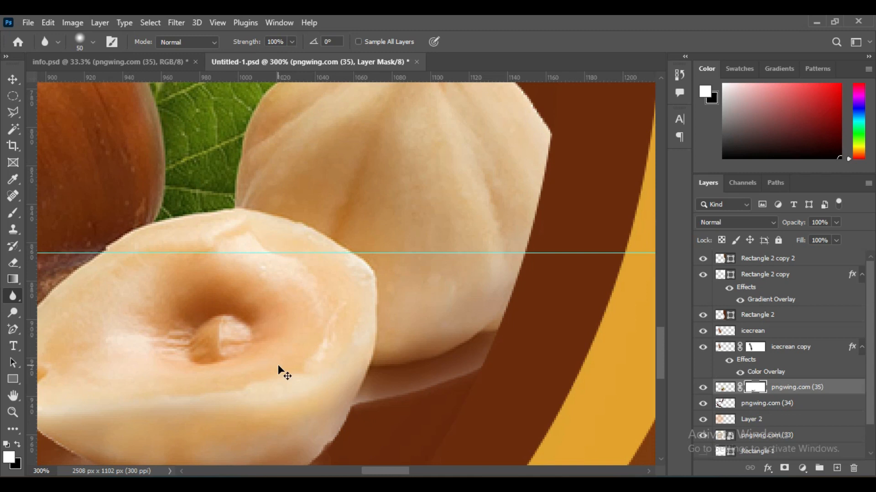
pyautogui.hotkey('ctrl', '-')
pyautogui.hotkey('ctrl', '-')
pyautogui.press('space')
pyautogui.moveTo(223, 280); pyautogui.dragTo(384, 340)
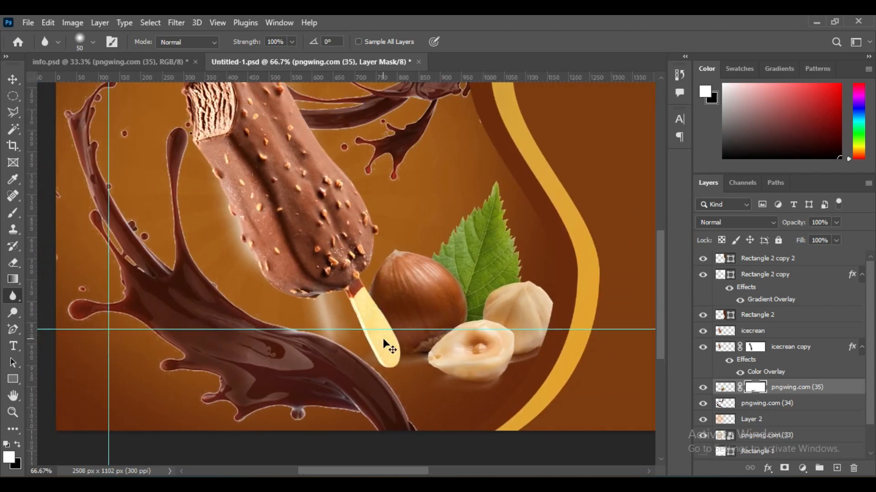
pyautogui.hotkey('ctrl', '-')
pyautogui.hotkey('ctrl', '-')
pyautogui.click(14, 82)
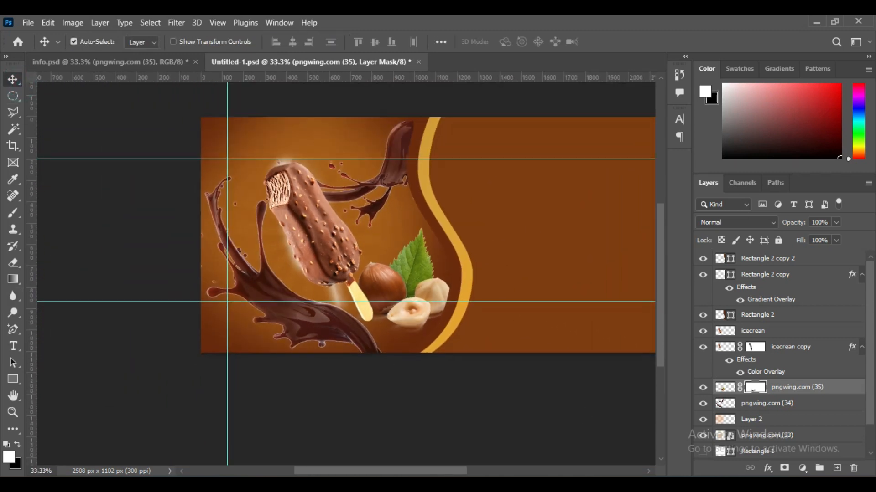
pyautogui.click(173, 62)
pyautogui.moveTo(474, 369); pyautogui.dragTo(182, 160)
pyautogui.hotkey('ctrl', '+')
pyautogui.hotkey('ctrl', 't')
pyautogui.moveTo(254, 225); pyautogui.dragTo(182, 166)
pyautogui.moveTo(149, 138); pyautogui.dragTo(67, 191)
pyautogui.click(636, 42)
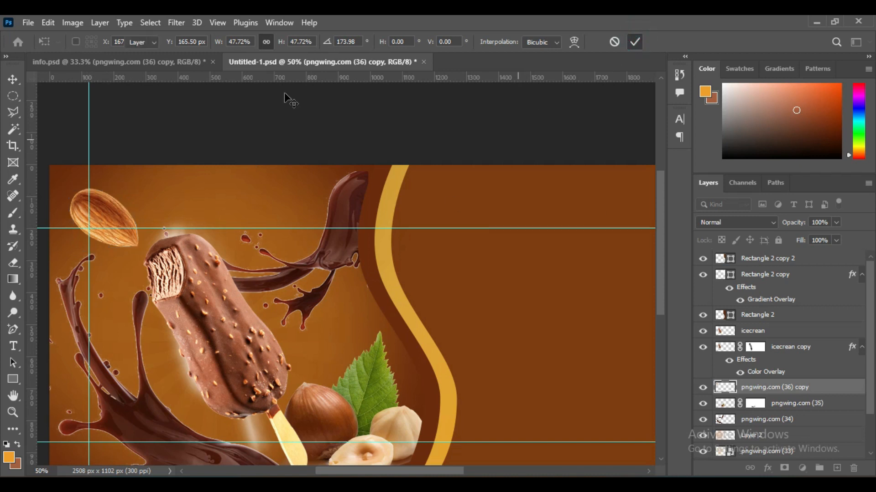
# Rasterize the sunburst layer pngwing.com (33)
pyautogui.hotkey('ctrl', '-')
pyautogui.click(737, 441)
pyautogui.hotkey('ctrl', '+')
pyautogui.scroll(-3, 785, 411)
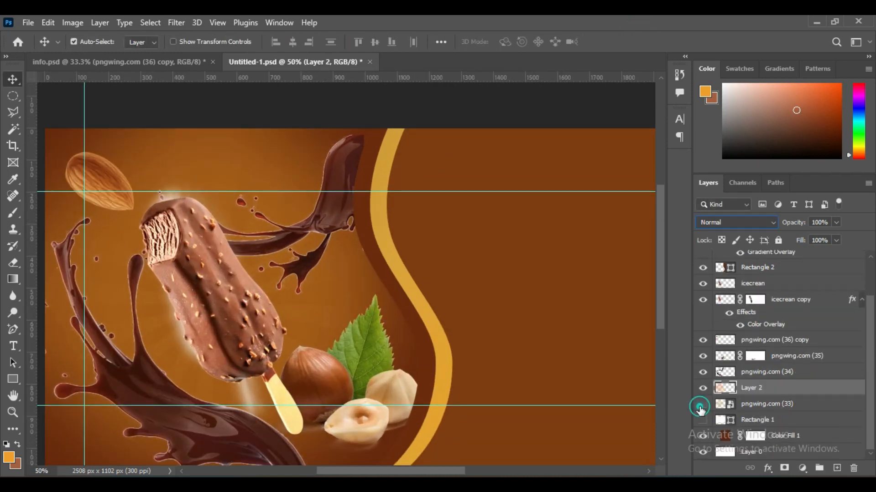
pyautogui.click(754, 404)
pyautogui.rightClick(757, 404)
pyautogui.click(622, 283)
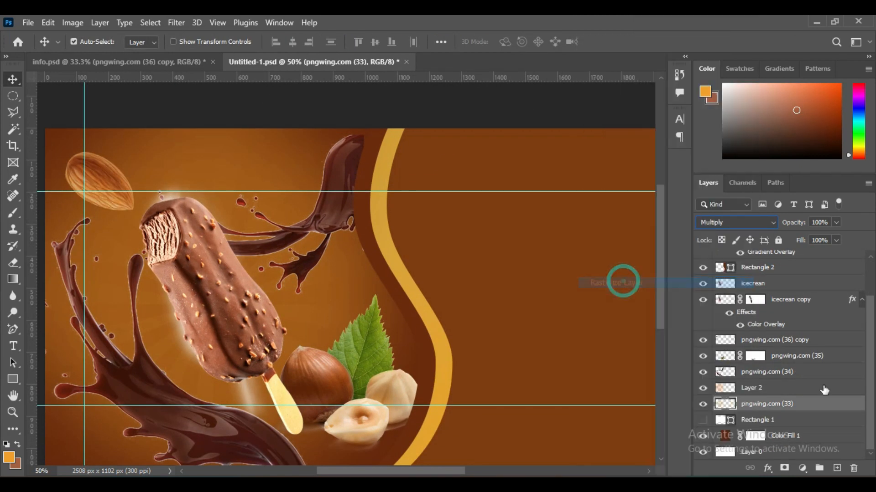
# Try the Dissolve blend mode at 44% opacity on the sunburst layer pngwing.com (33)
pyautogui.click(748, 222)
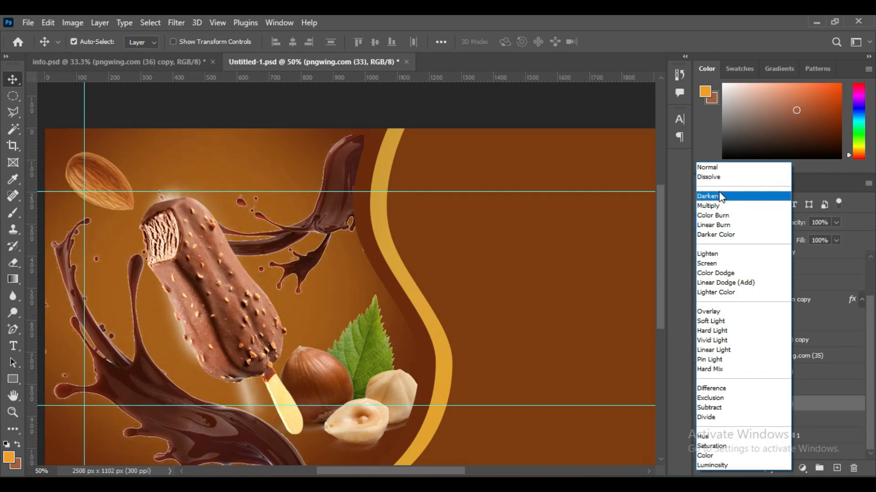
pyautogui.click(720, 178)
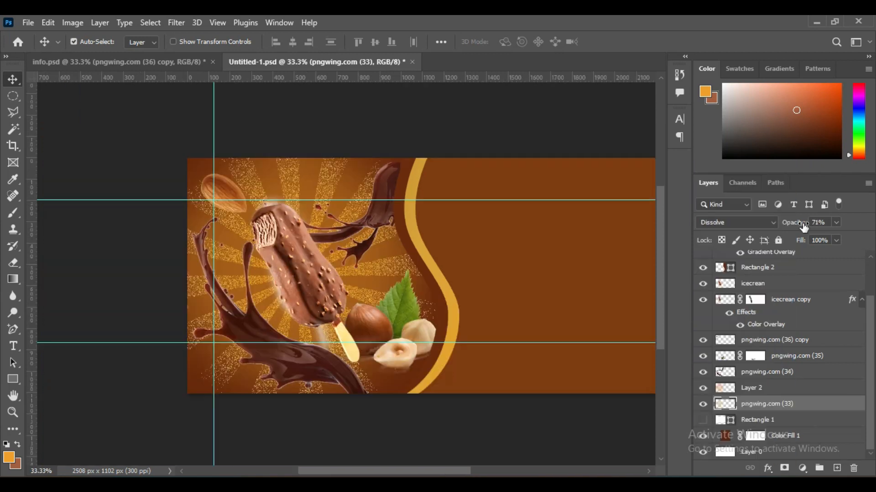
pyautogui.moveTo(804, 225); pyautogui.dragTo(785, 226)
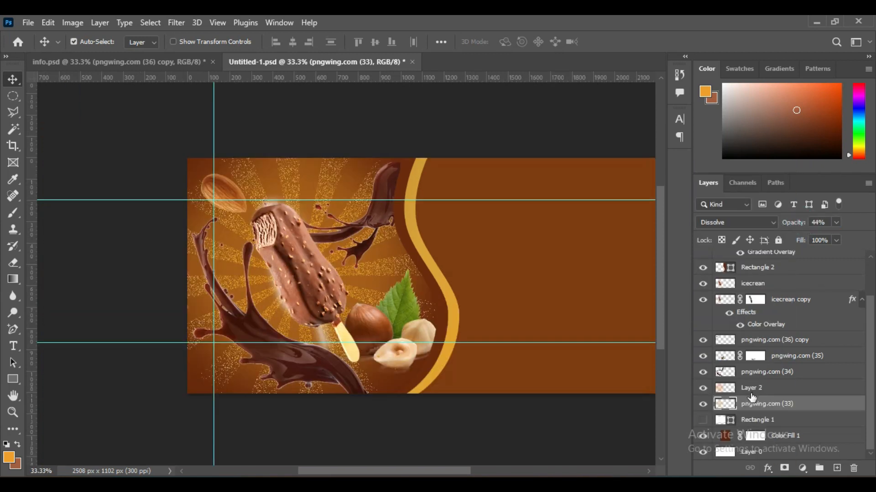
# Set the sunburst layer's blend mode to Lighten and its opacity to 28%
pyautogui.click(745, 222)
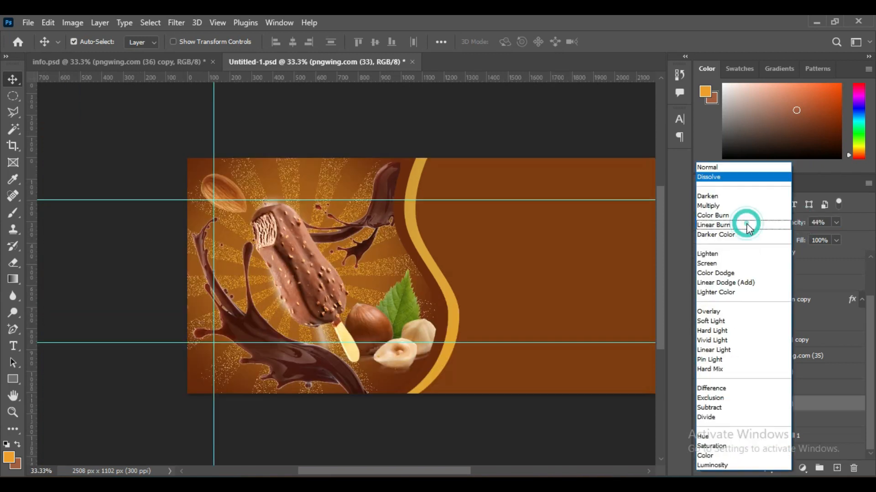
pyautogui.click(723, 255)
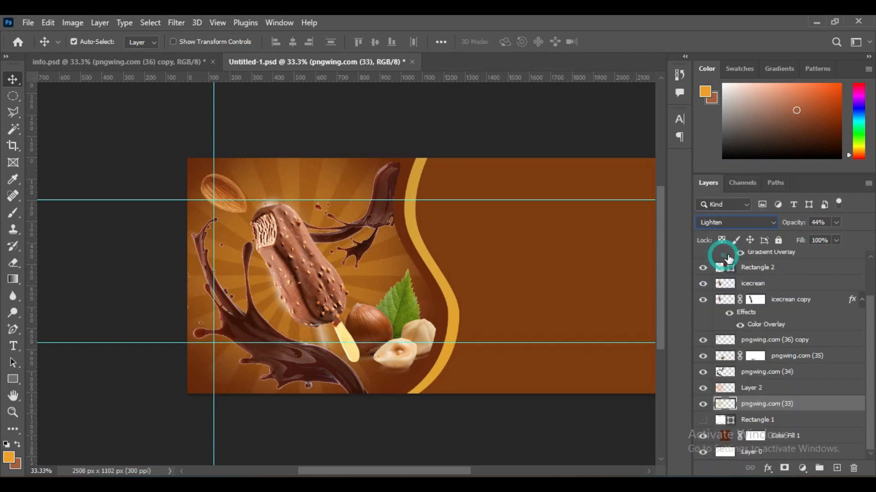
pyautogui.moveTo(799, 228); pyautogui.dragTo(0, 232)
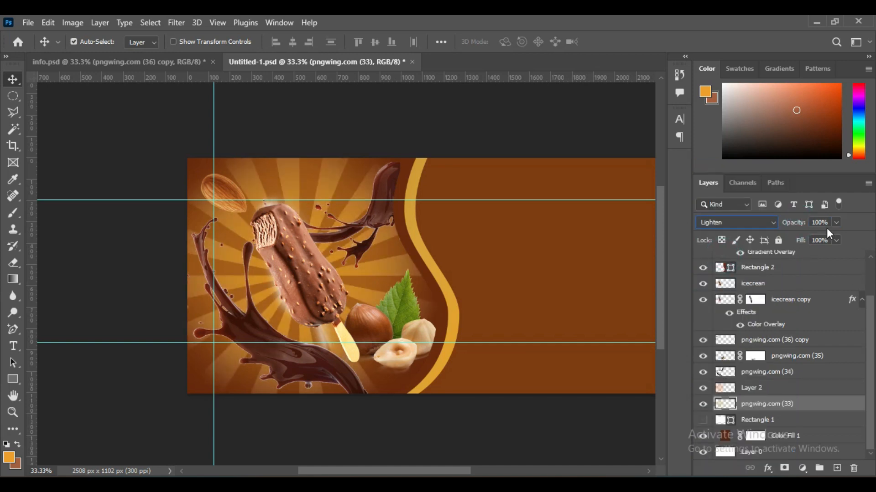
pyautogui.moveTo(796, 225)
pyautogui.mouseDown()
pyautogui.moveTo(785, 227)
pyautogui.moveTo(794, 224)
pyautogui.mouseUp()
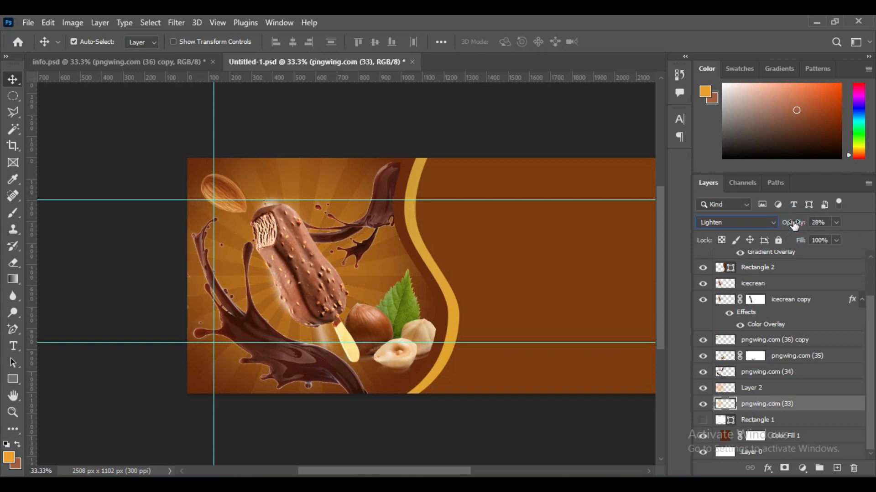
# Blur the edges of the lower chocolate splash on layer pngwing.com (34) using the Blur tool at 50 px and 100% strength
pyautogui.click(18, 84)
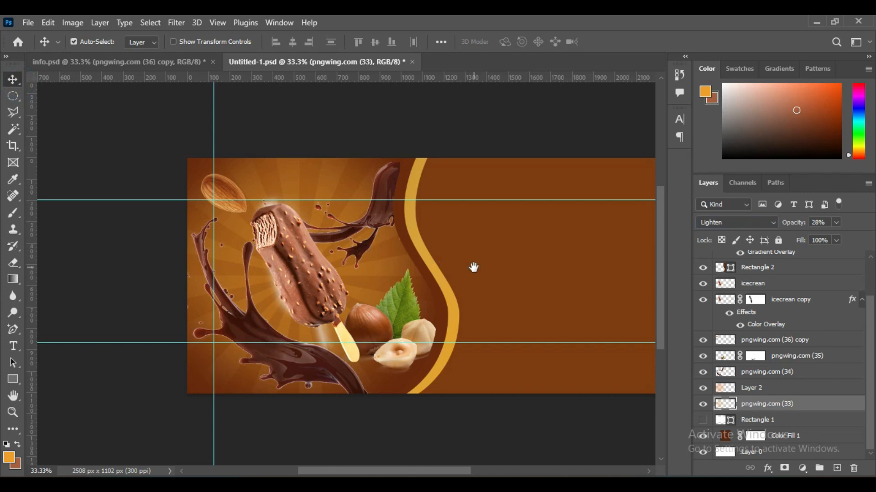
pyautogui.moveTo(474, 267); pyautogui.dragTo(401, 266)
pyautogui.click(316, 171)
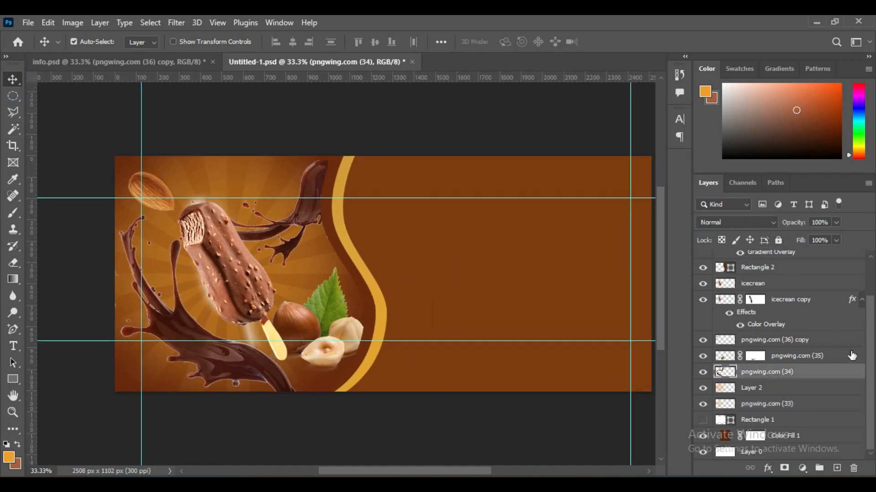
pyautogui.click(75, 294)
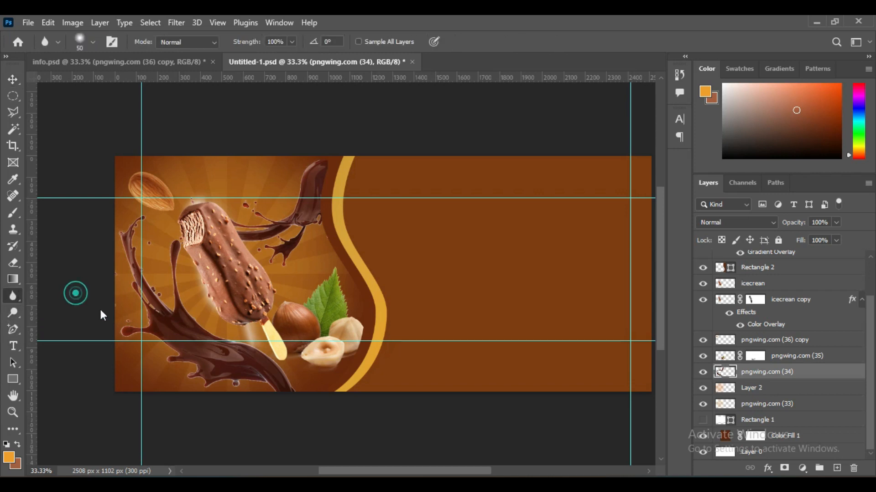
pyautogui.click(168, 358)
pyautogui.moveTo(170, 358); pyautogui.dragTo(182, 367)
pyautogui.click(194, 379)
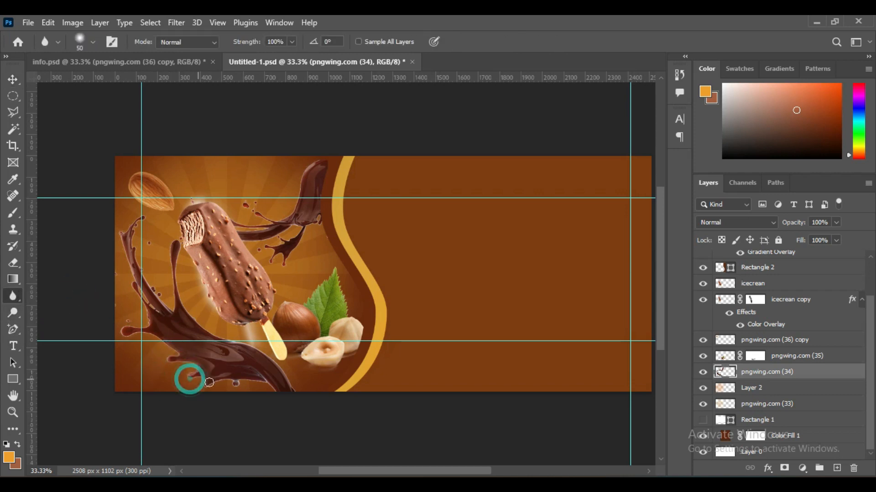
pyautogui.click(239, 379)
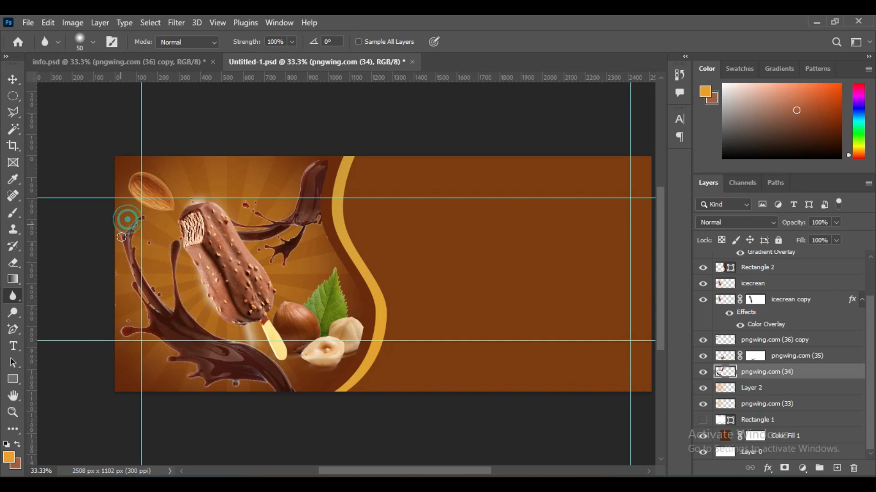
pyautogui.click(152, 315)
pyautogui.click(126, 334)
pyautogui.click(168, 350)
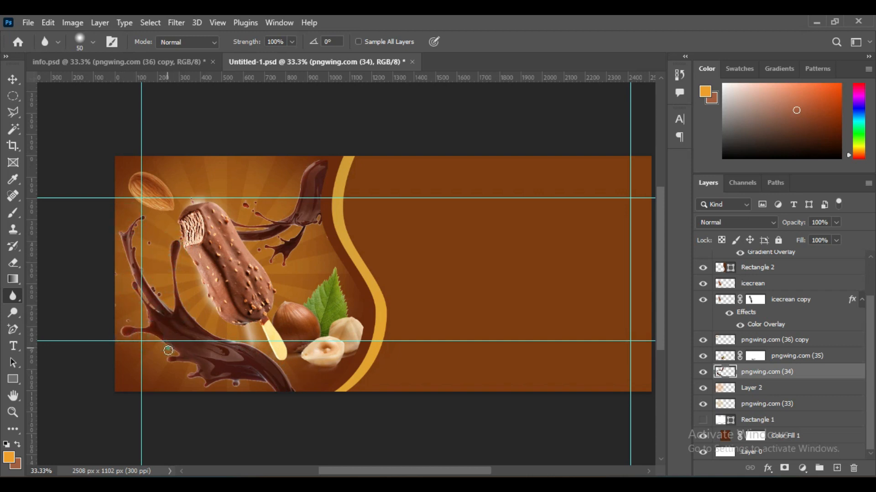
# Blur the edges of the upper chocolate splash on layer pngwing.com (34)
pyautogui.click(286, 262)
pyautogui.click(255, 256)
pyautogui.click(270, 245)
pyautogui.click(281, 219)
pyautogui.click(317, 165)
pyautogui.click(302, 174)
pyautogui.click(293, 182)
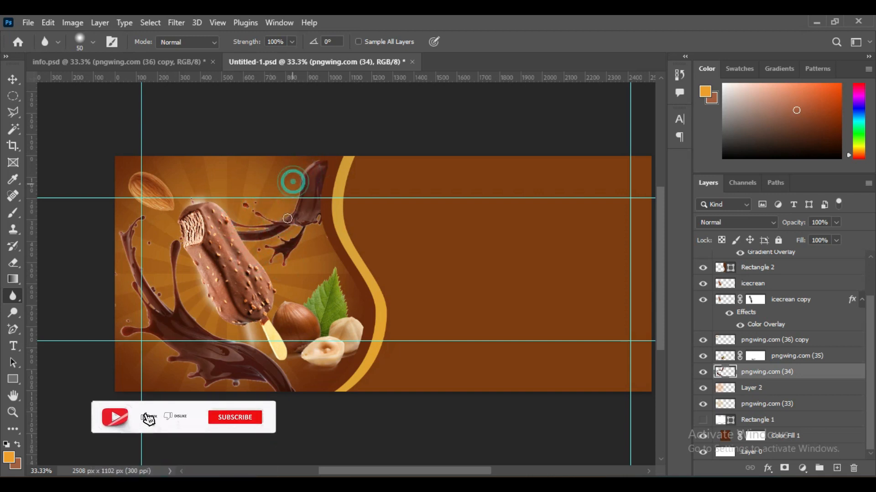
pyautogui.click(310, 164)
# Move the hazelnuts slightly up beside the ice cream stick
pyautogui.click(16, 73)
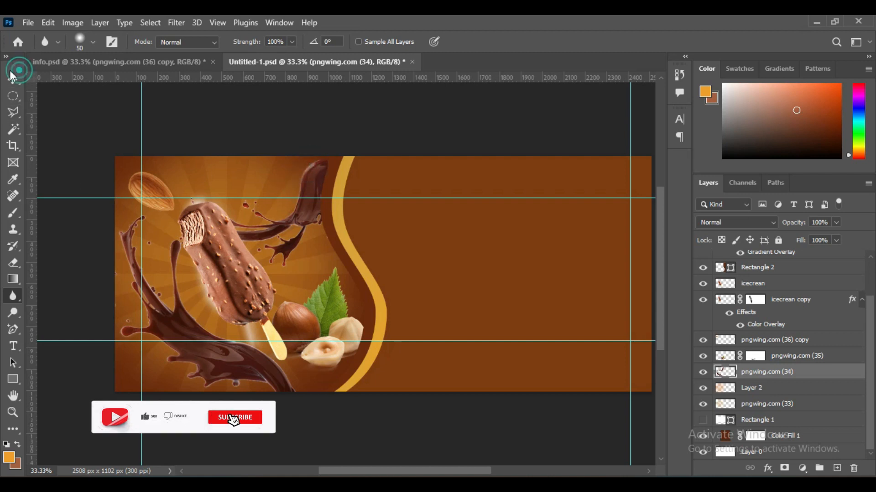
pyautogui.click(21, 82)
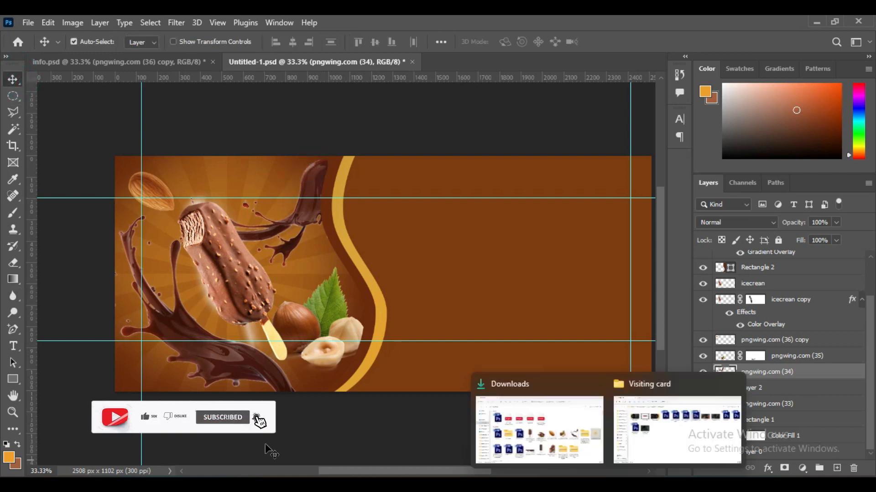
pyautogui.moveTo(341, 328); pyautogui.dragTo(350, 316)
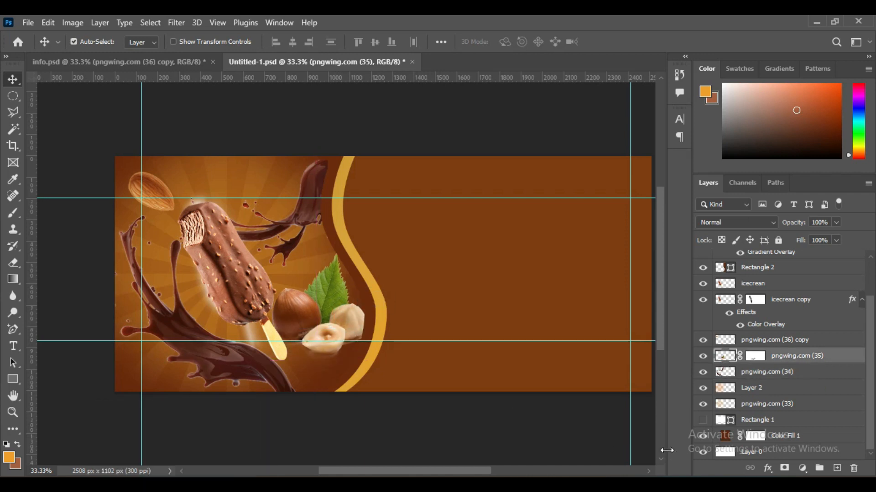
pyautogui.hotkey('ctrl', '-')
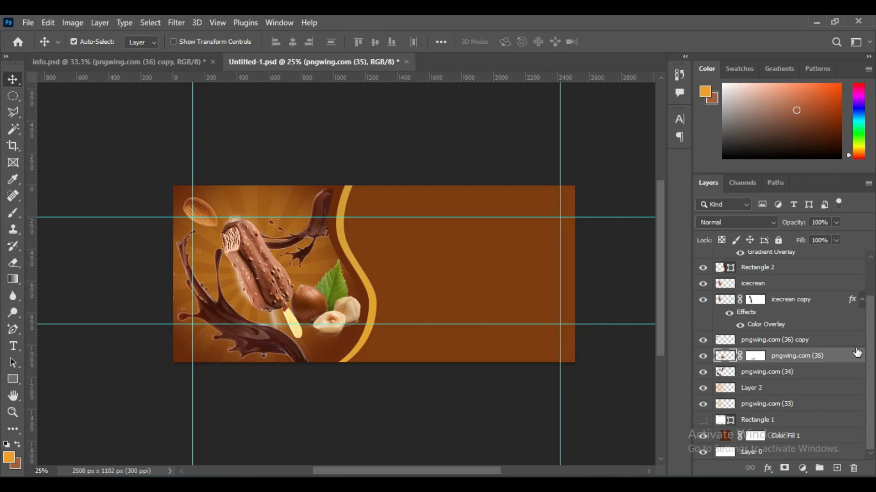
# Bring the ice cream waffle bowl from info.psd into the banner and place its layer at the top of the layer stack
pyautogui.click(118, 62)
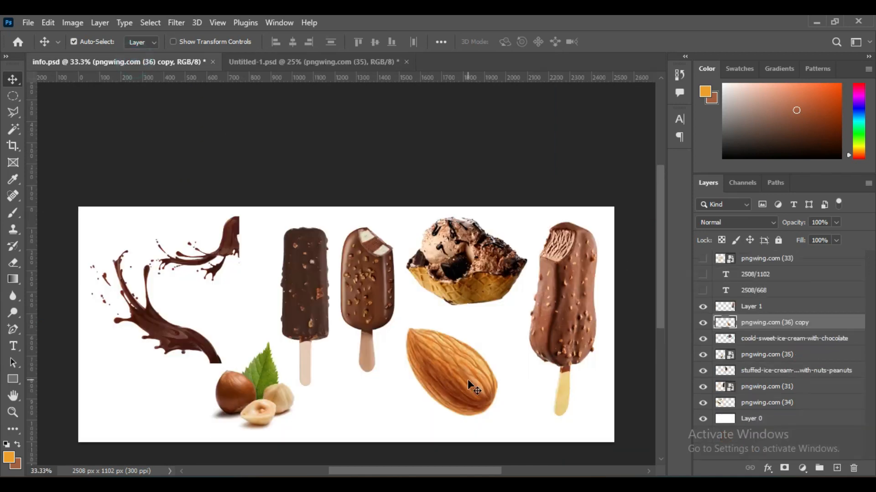
pyautogui.moveTo(456, 270); pyautogui.dragTo(513, 321)
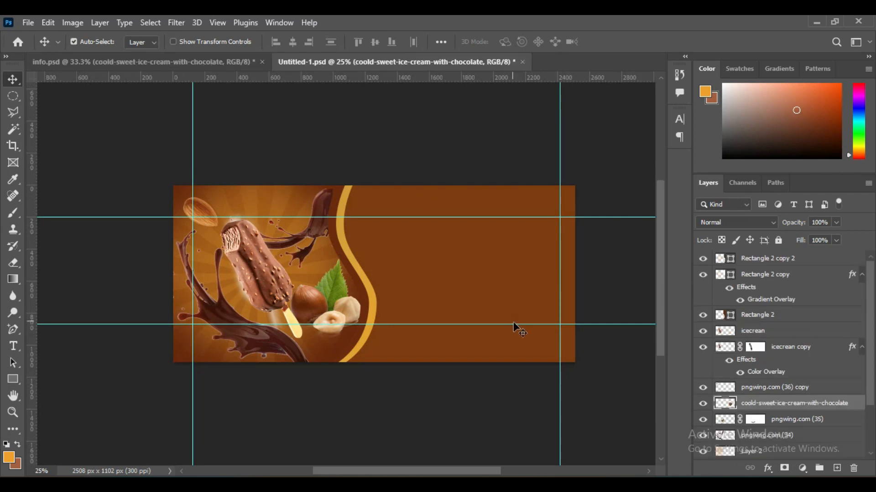
pyautogui.moveTo(782, 404); pyautogui.dragTo(775, 258)
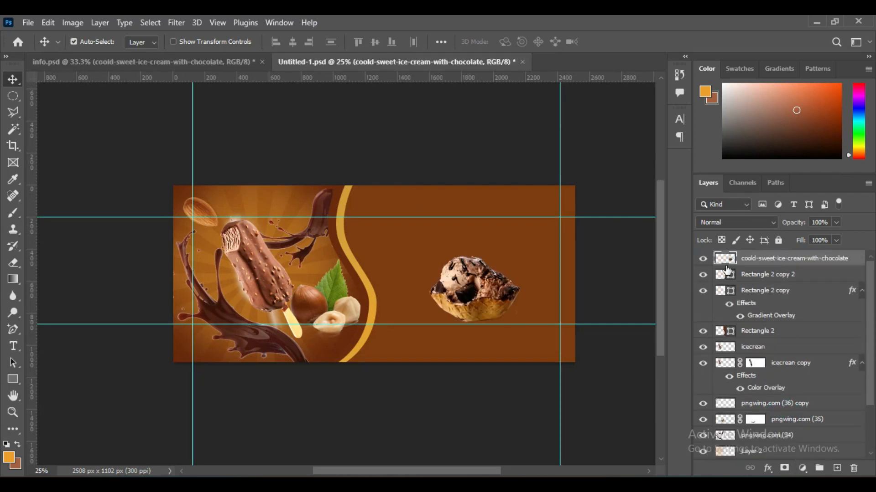
# Scale the ice cream waffle bowl to 151.74% and position it in the banner's lower-right corner
pyautogui.hotkey('ctrl', 't')
pyautogui.moveTo(520, 323); pyautogui.dragTo(567, 359)
pyautogui.moveTo(514, 332); pyautogui.dragTo(541, 345)
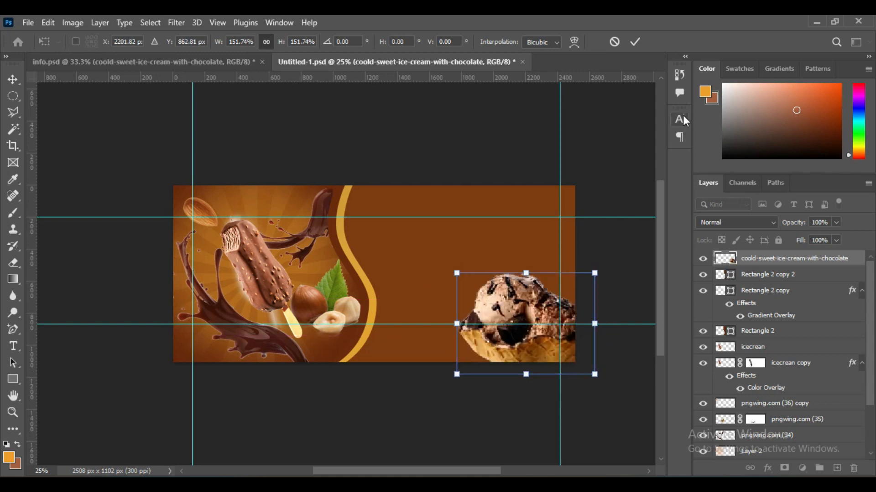
pyautogui.click(635, 41)
# Bring another almond from info.psd into the banner, scale it to 60.24% and place it beside the ice cream waffle bowl
pyautogui.click(153, 62)
pyautogui.moveTo(458, 370); pyautogui.dragTo(437, 308)
pyautogui.hotkey('ctrl', 't')
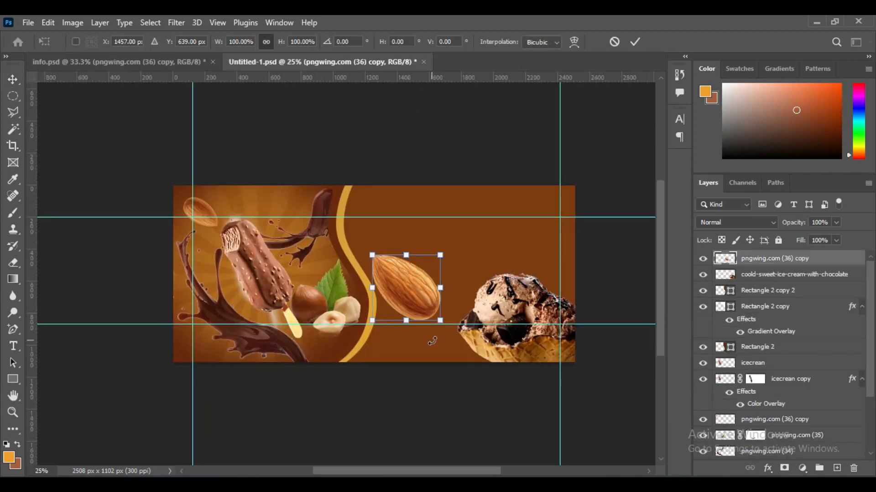
pyautogui.moveTo(451, 331); pyautogui.dragTo(433, 317)
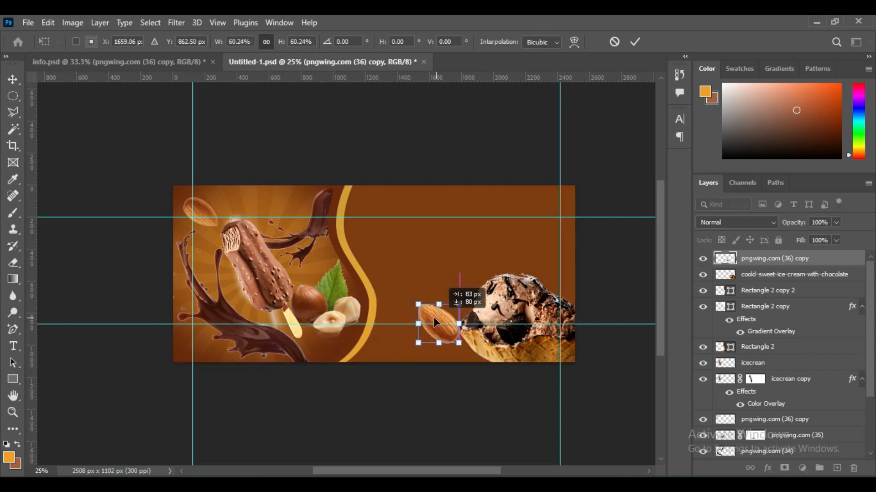
pyautogui.click(631, 42)
# Duplicate the hazelnut cluster with its leaf and move the copy onto the plain brown panel
pyautogui.click(344, 309)
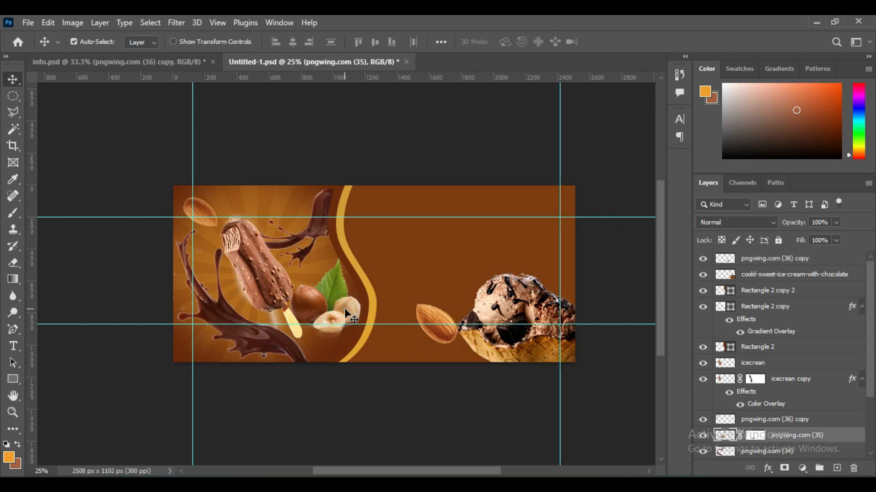
pyautogui.hotkey('ctrl', 'j')
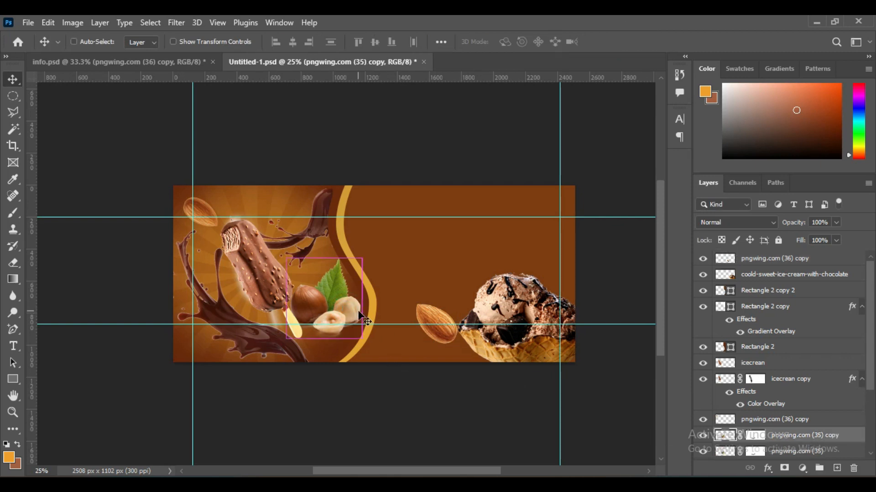
pyautogui.hotkey('ctrl', 't')
pyautogui.moveTo(346, 305); pyautogui.dragTo(442, 274)
# Move the duplicated hazelnut layer to the top of the layer stack and delete its layer mask
pyautogui.moveTo(793, 435); pyautogui.dragTo(769, 259)
pyautogui.rightClick(757, 261)
pyautogui.click(767, 292)
# Make a rough Polygonal Lasso selection around the halved hazelnut in the duplicated cluster
pyautogui.scroll(4, 436, 269)
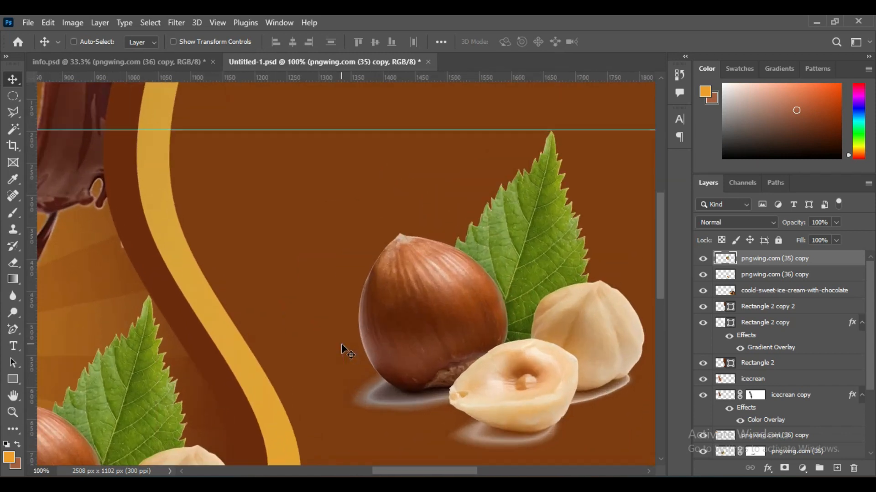
pyautogui.moveTo(341, 343); pyautogui.dragTo(232, 306)
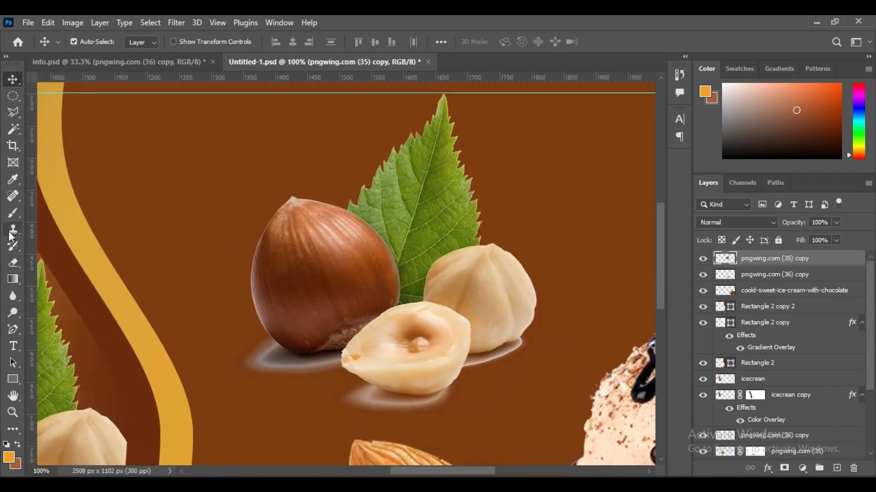
pyautogui.click(18, 110)
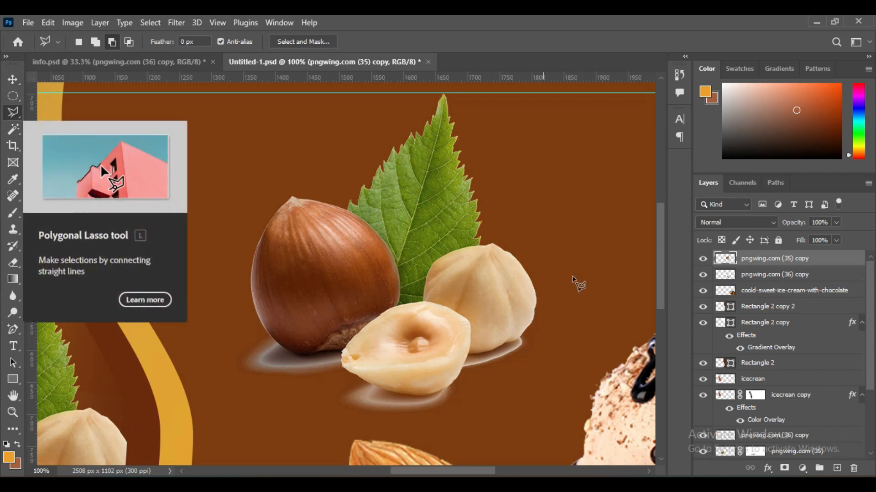
pyautogui.click(382, 302)
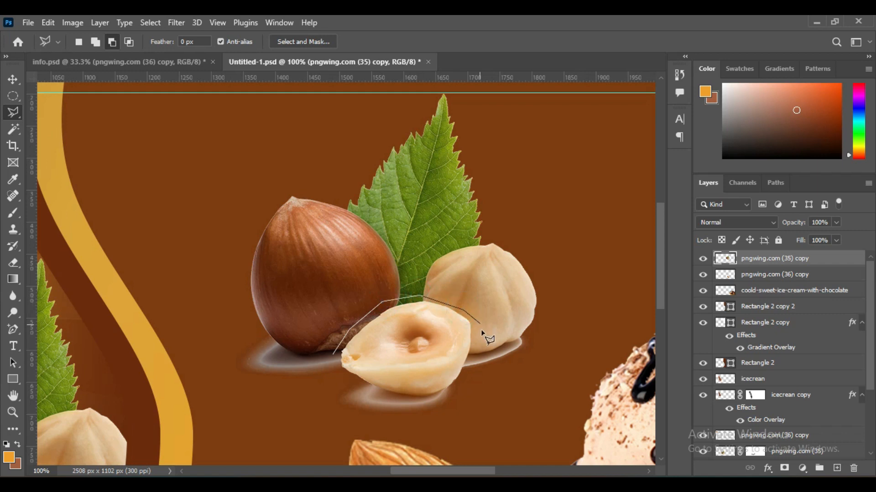
pyautogui.click(465, 401)
pyautogui.click(423, 408)
pyautogui.click(360, 407)
pyautogui.click(336, 397)
pyautogui.click(330, 385)
pyautogui.click(333, 354)
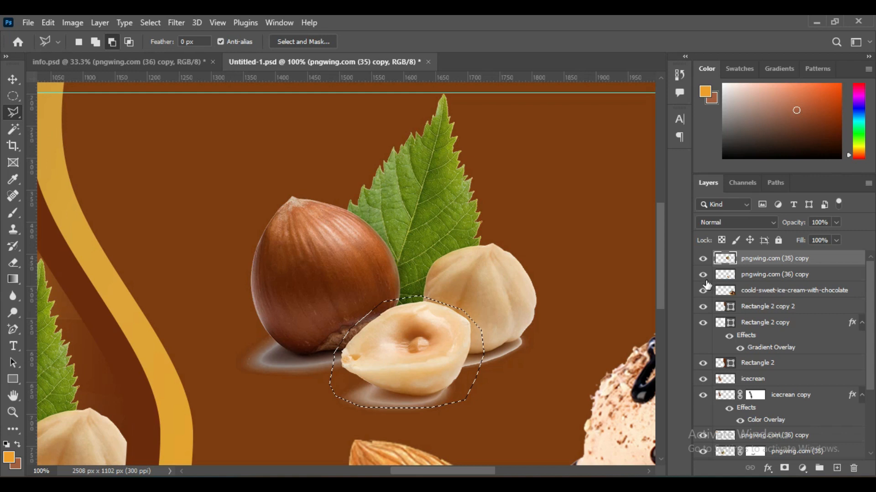
# Copy the selected halved hazelnut to a new layer and hide the duplicated hazelnut cluster layer
pyautogui.hotkey('ctrl', 'k')
pyautogui.click(734, 68)
pyautogui.click(750, 261)
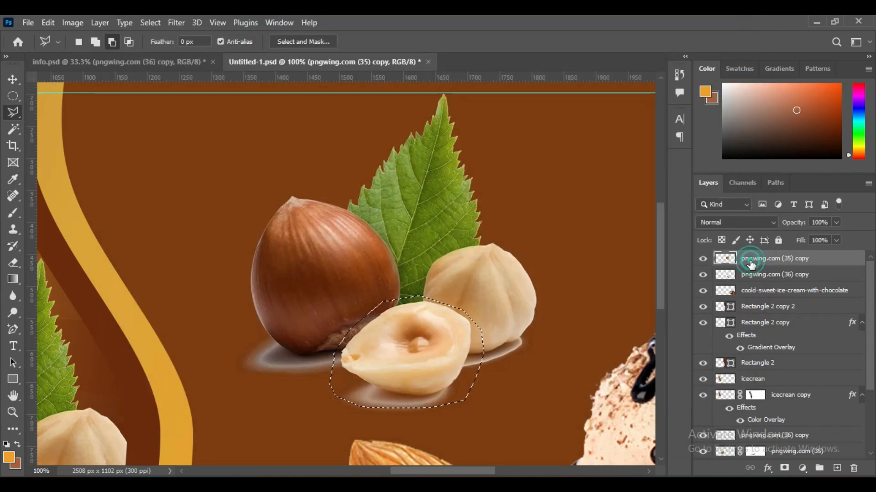
pyautogui.hotkey('ctrl', 'j')
pyautogui.click(703, 274)
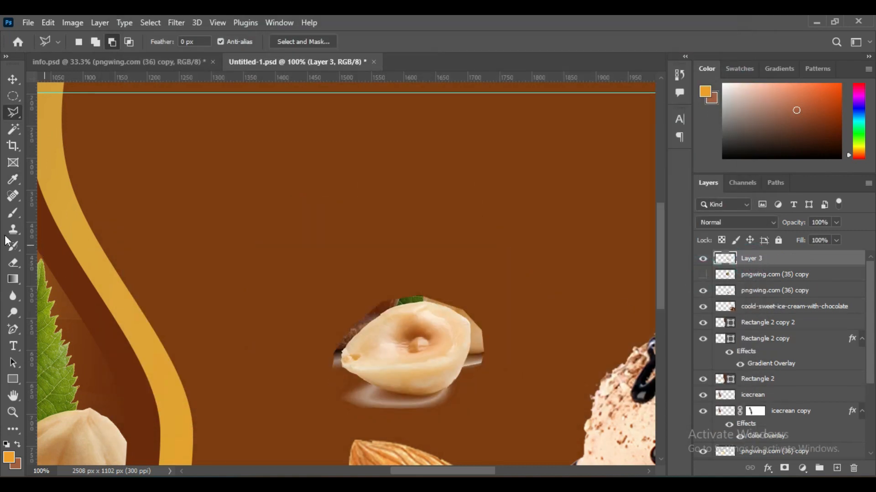
# Trace the upper edge of the halved hazelnut closely with the Pen tool, from its pointed tip around to its far side
pyautogui.click(13, 329)
pyautogui.scroll(2, 421, 376)
pyautogui.click(183, 343)
pyautogui.click(181, 329)
pyautogui.click(182, 319)
pyautogui.click(184, 310)
pyautogui.click(183, 298)
pyautogui.click(196, 286)
pyautogui.click(201, 276)
pyautogui.click(212, 262)
pyautogui.click(227, 246)
pyautogui.click(249, 227)
pyautogui.click(283, 200)
pyautogui.click(299, 190)
pyautogui.click(337, 165)
pyautogui.click(370, 159)
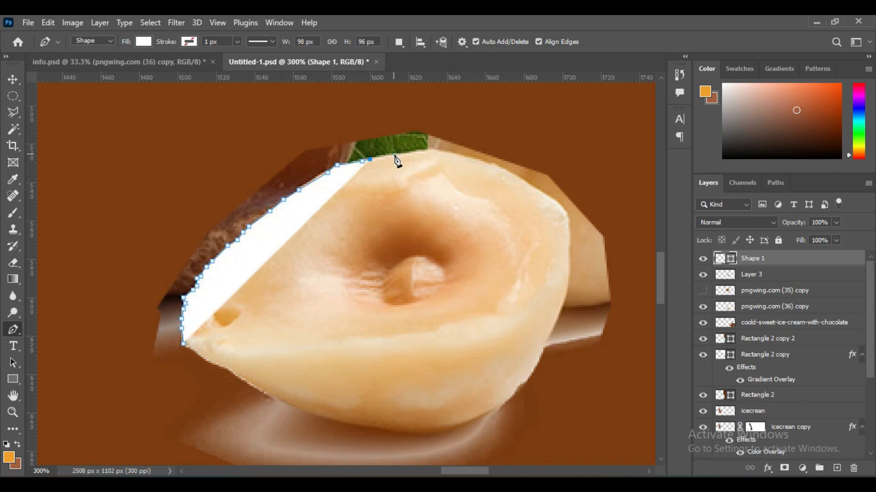
pyautogui.click(408, 155)
pyautogui.click(458, 154)
pyautogui.click(493, 167)
pyautogui.click(516, 174)
pyautogui.click(539, 188)
pyautogui.click(564, 206)
pyautogui.click(572, 225)
pyautogui.click(572, 234)
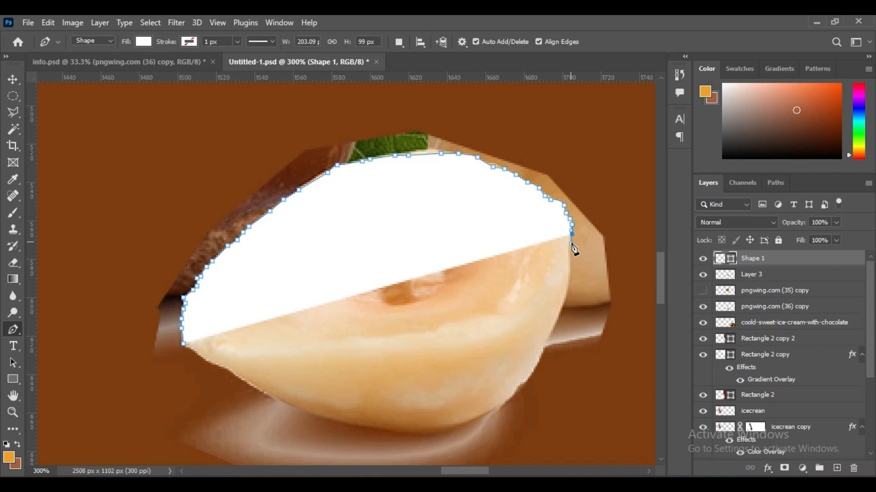
# Set the pen shape's opacity to 0%, trace the rest of the halved hazelnut and turn the closed outline into a selection
pyautogui.click(571, 244)
pyautogui.press('0')
pyautogui.press('0')
pyautogui.hotkey('ctrl', 'z')
pyautogui.hotkey('ctrl', 'z')
pyautogui.hotkey('ctrl', 'z')
pyautogui.hotkey('ctrl', 'z')
pyautogui.hotkey('ctrl', 'z')
pyautogui.click(566, 290)
pyautogui.click(562, 311)
pyautogui.click(552, 328)
pyautogui.click(542, 347)
pyautogui.click(539, 363)
pyautogui.click(524, 380)
pyautogui.click(446, 426)
pyautogui.click(402, 431)
pyautogui.click(358, 428)
pyautogui.click(314, 417)
pyautogui.click(231, 370)
pyautogui.click(216, 365)
pyautogui.click(202, 360)
pyautogui.click(191, 352)
pyautogui.click(183, 344)
pyautogui.hotkey('ctrl', 'Return')
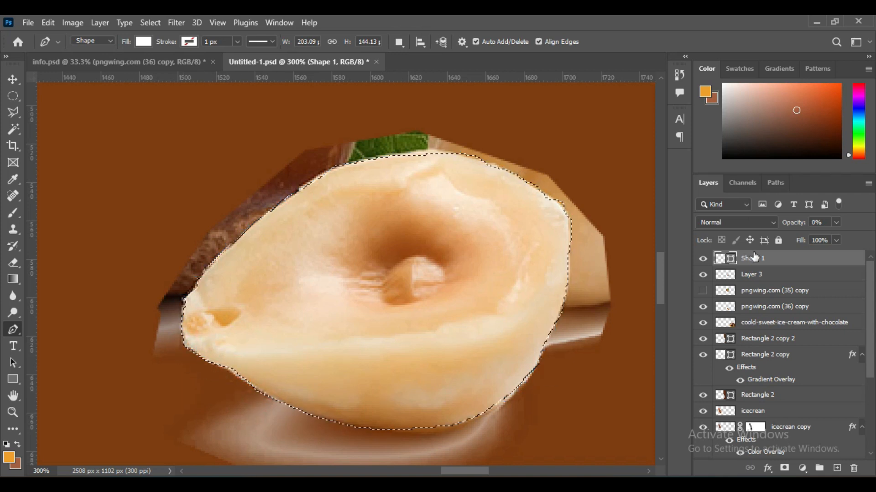
# Copy the selected hazelnut half to its own layer and remove the pen shape and the rough cutout layer
pyautogui.hotkey('ctrl', 'j')
pyautogui.click(756, 277)
pyautogui.press('Delete')
pyautogui.click(13, 80)
pyautogui.click(703, 275)
pyautogui.click(704, 275)
pyautogui.hotkey('ctrl', 'j')
pyautogui.click(702, 259)
pyautogui.click(704, 290)
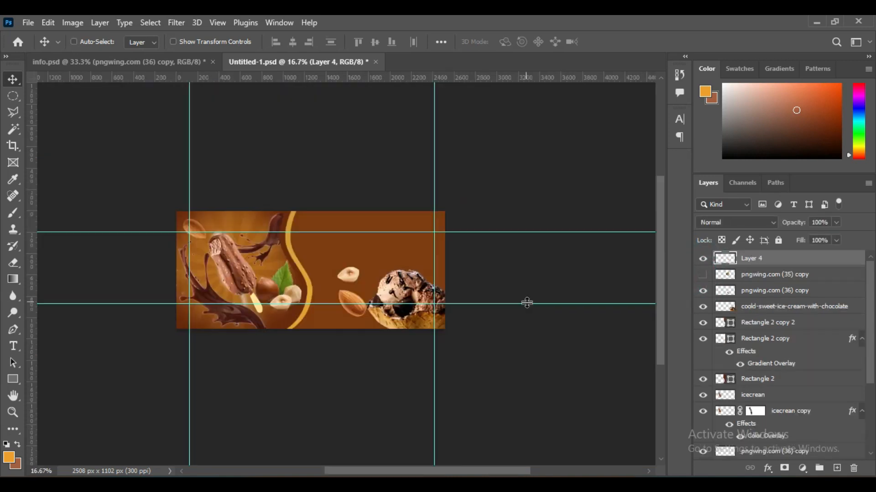
# Rotate the clean hazelnut half and place it just above the almond beside the waffle bowl
pyautogui.hotkey('ctrl', '+')
pyautogui.hotkey('ctrl', '+')
pyautogui.moveTo(335, 295); pyautogui.dragTo(413, 304)
pyautogui.hotkey('ctrl', 't')
pyautogui.click(634, 41)
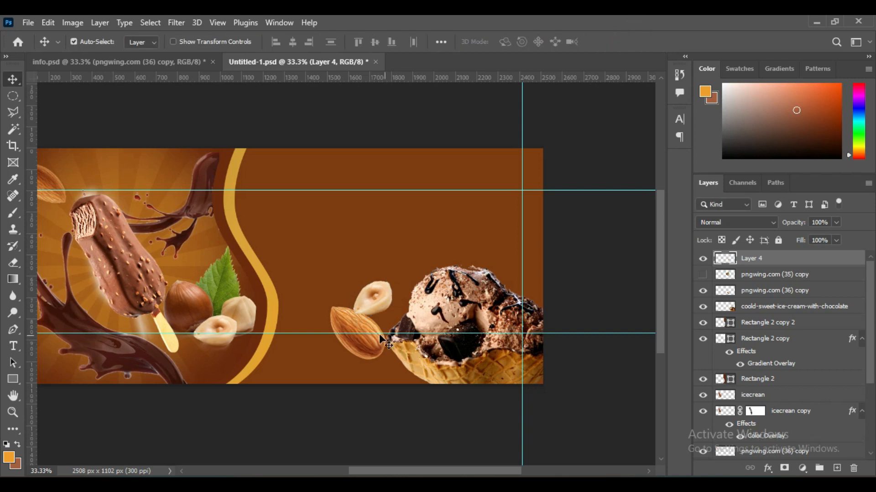
# Move the almond's layer directly below the hazelnut half's layer and select both layers
pyautogui.keyDown('ctrl'); pyautogui.click(745, 276); pyautogui.keyUp('ctrl')
pyautogui.click(751, 276)
pyautogui.click(752, 260)
pyautogui.click(774, 292)
pyautogui.moveTo(774, 294); pyautogui.dragTo(773, 268)
pyautogui.click(765, 260)
pyautogui.keyDown('ctrl'); pyautogui.click(765, 278); pyautogui.keyUp('ctrl')
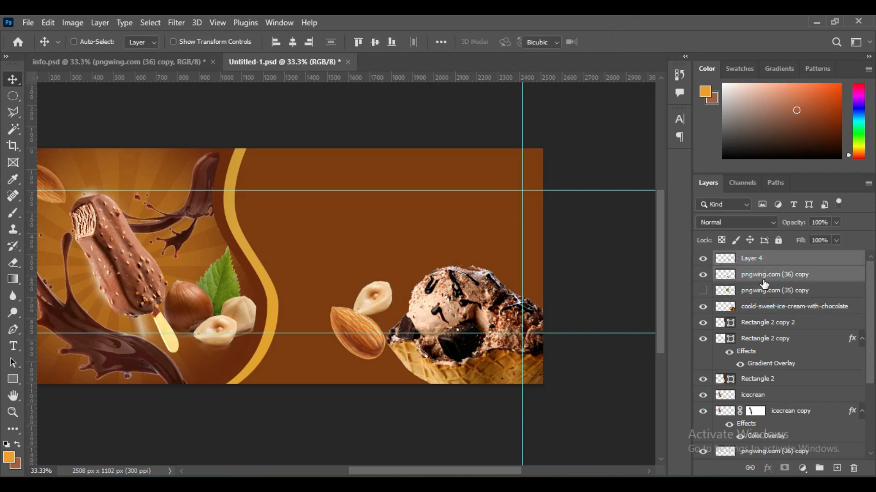
# Group the hazelnut half and almond layers together and expand the group
pyautogui.hotkey('ctrl', 't')
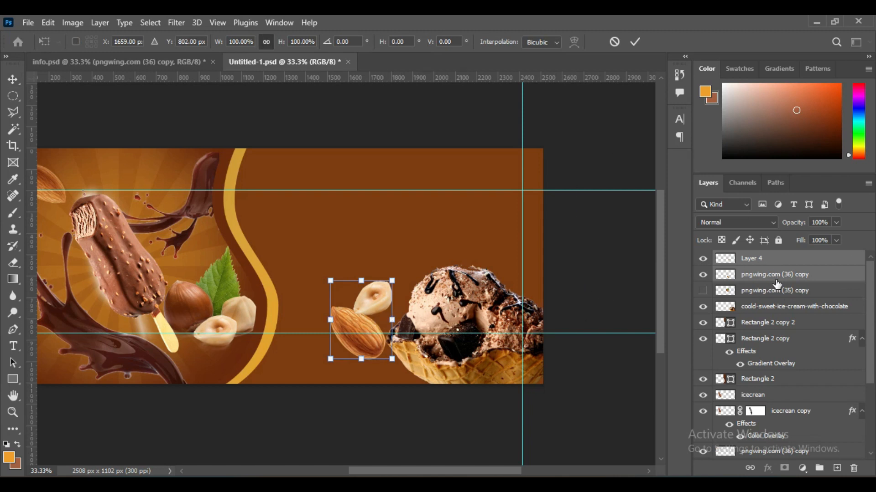
pyautogui.press('Escape')
pyautogui.click(762, 274)
pyautogui.click(756, 262)
pyautogui.keyDown('ctrl'); pyautogui.click(766, 277); pyautogui.keyUp('ctrl')
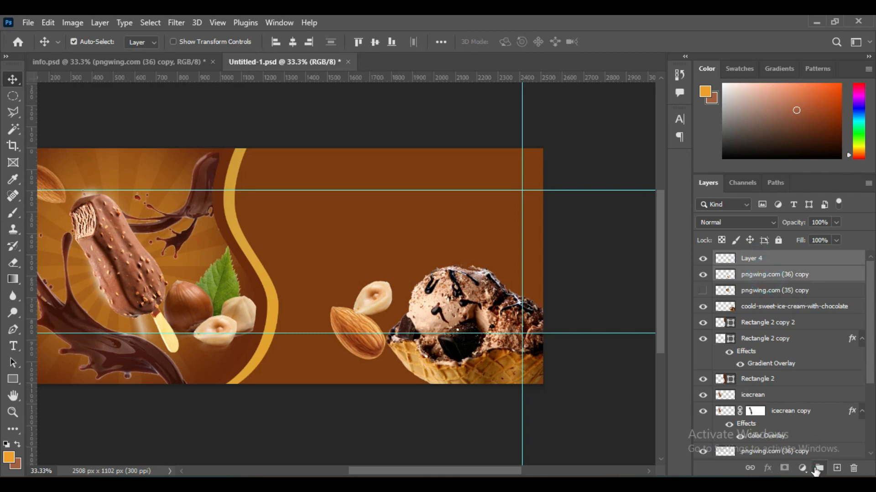
pyautogui.click(816, 469)
pyautogui.click(718, 258)
pyautogui.click(706, 292)
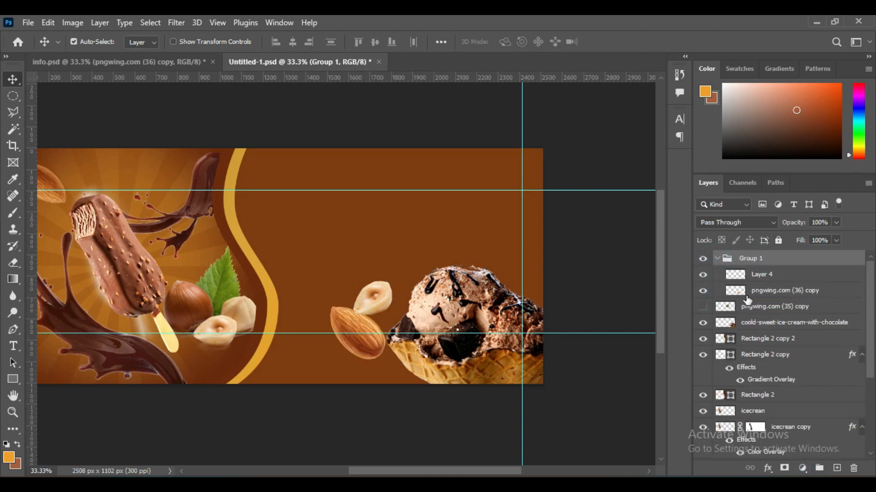
# Duplicate the hazelnut and almond pair at 50.48% above the ice cream, and place three more hazelnut copies around the brown panel
pyautogui.click(756, 293)
pyautogui.keyDown('ctrl'); pyautogui.click(762, 277); pyautogui.keyUp('ctrl')
pyautogui.hotkey('ctrl', 'j')
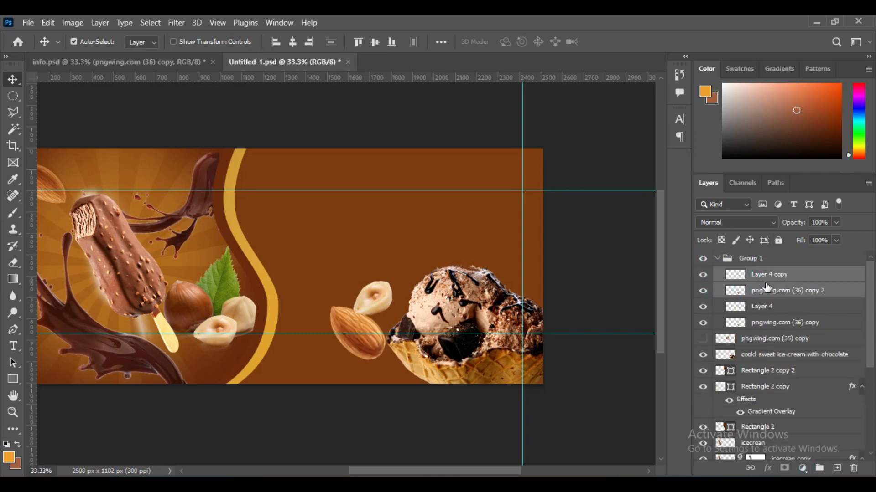
pyautogui.hotkey('ctrl', 't')
pyautogui.moveTo(388, 285); pyautogui.dragTo(498, 245)
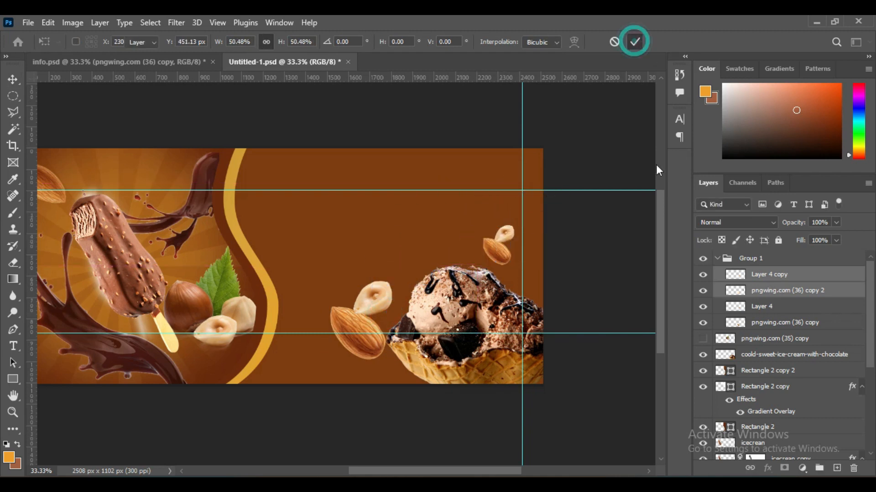
pyautogui.click(634, 42)
pyautogui.moveTo(355, 271); pyautogui.dragTo(295, 373)
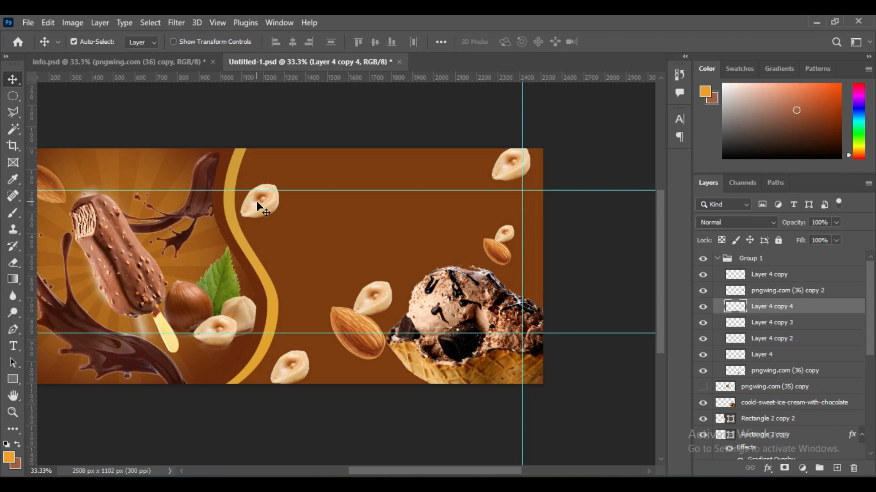
# Scale the ice cream waffle bowl to 87.53% and move it to the banner's bottom edge beside the gold wave
pyautogui.click(501, 354)
pyautogui.hotkey('ctrl', 't')
pyautogui.moveTo(501, 354); pyautogui.dragTo(303, 408)
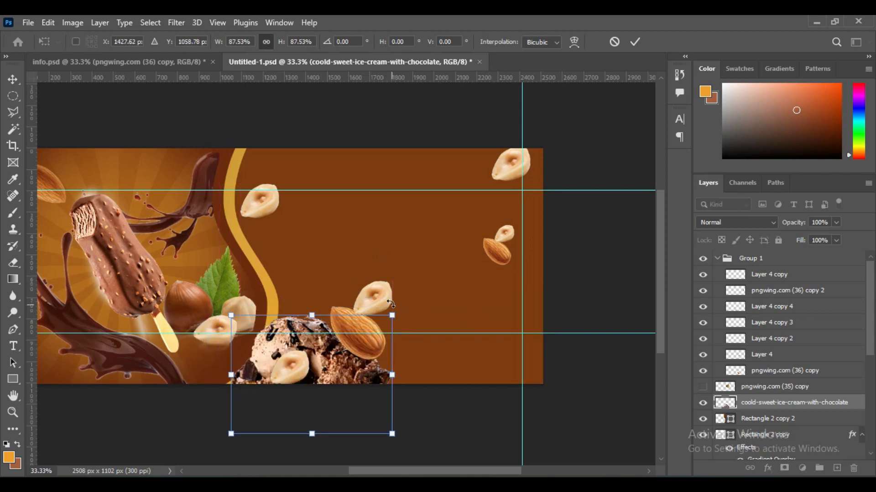
pyautogui.click(636, 42)
pyautogui.click(717, 258)
pyautogui.click(753, 258)
pyautogui.hotkey('ctrl', 't')
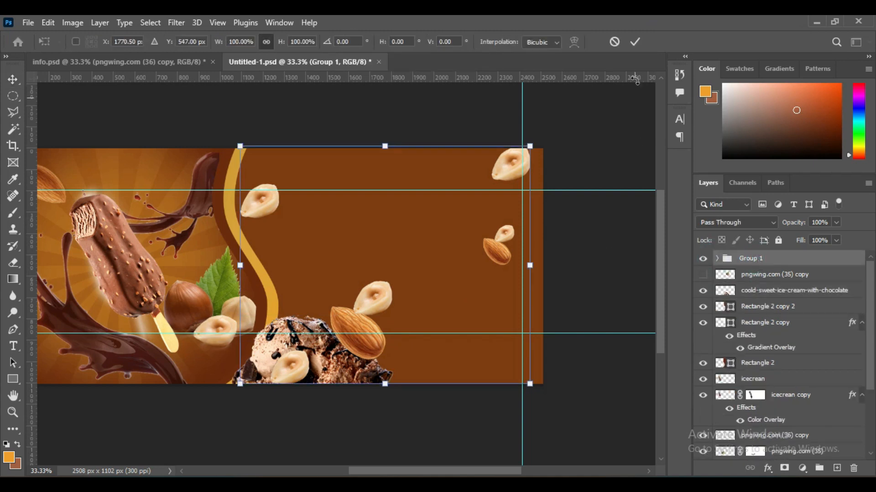
pyautogui.click(634, 42)
# Move the hazelnut beside the upper gold wave slightly up and to the right
pyautogui.moveTo(272, 209); pyautogui.dragTo(279, 188)
pyautogui.moveTo(358, 335); pyautogui.dragTo(360, 336)
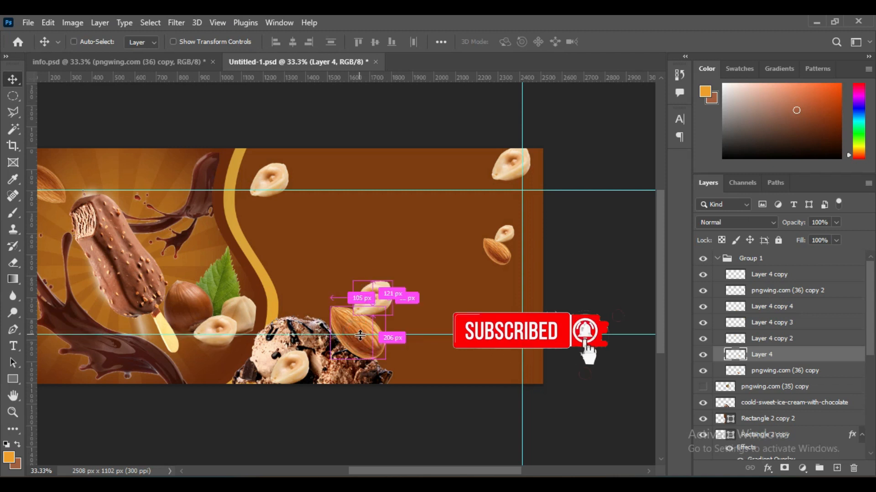
# Scale the larger hazelnut and almond pair to 67.01%, rotate it about -25.5° and place it to the right of the ice cream
pyautogui.keyDown('ctrl'); pyautogui.click(439, 294); pyautogui.keyUp('ctrl')
pyautogui.keyDown('ctrl'); pyautogui.click(376, 304); pyautogui.keyUp('ctrl')
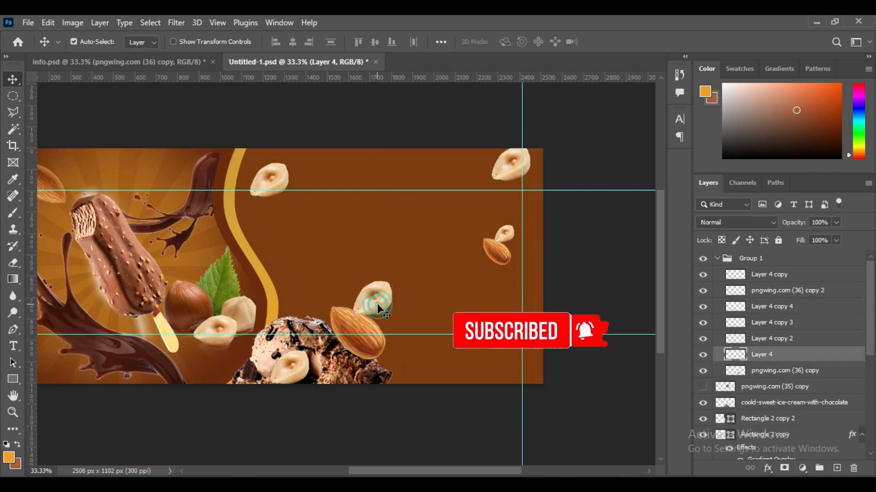
pyautogui.keyDown('shift'); pyautogui.click(356, 319); pyautogui.keyUp('shift')
pyautogui.hotkey('ctrl', 't')
pyautogui.moveTo(393, 280); pyautogui.dragTo(372, 307)
pyautogui.moveTo(355, 326); pyautogui.dragTo(415, 306)
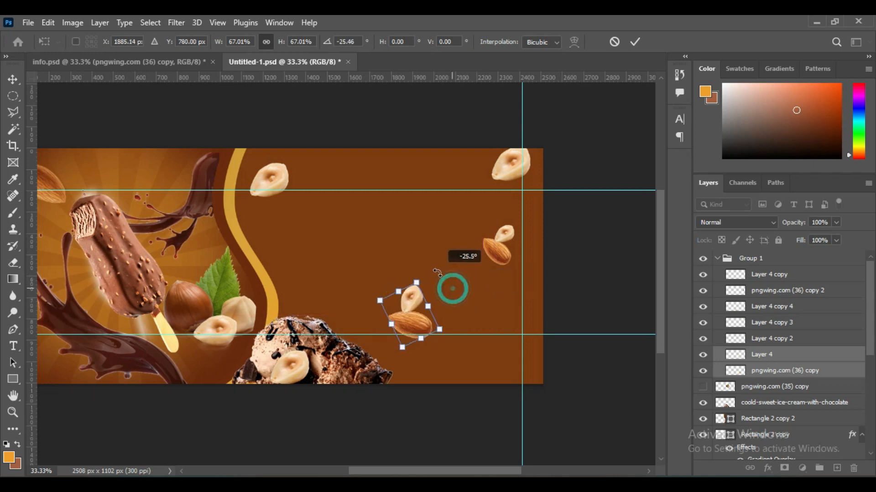
pyautogui.click(634, 42)
# Collapse the nuts group and set its opacity to 87%
pyautogui.click(718, 258)
pyautogui.moveTo(791, 224)
pyautogui.mouseDown()
pyautogui.moveTo(774, 225)
pyautogui.moveTo(790, 223)
pyautogui.mouseUp()
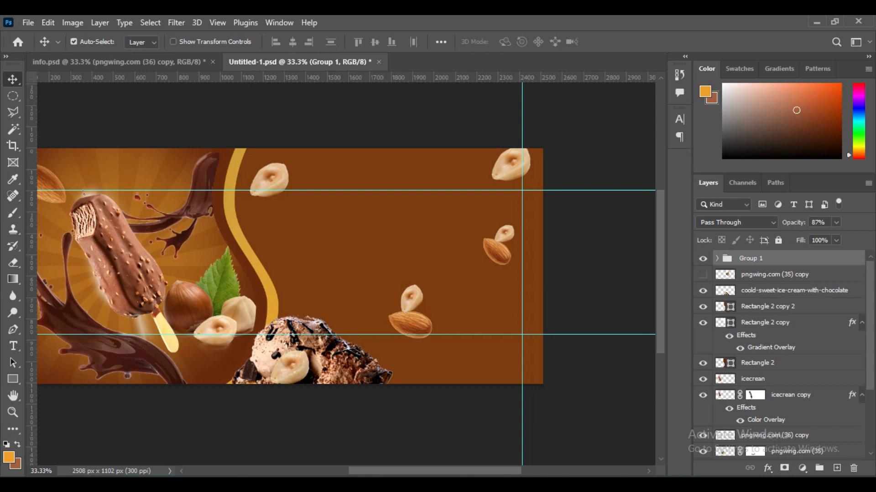
# Change the fill of the large brown panel shape, Rectangle 2 copy 2, to white (ffffff)
pyautogui.moveTo(263, 412); pyautogui.dragTo(324, 415)
pyautogui.click(403, 248)
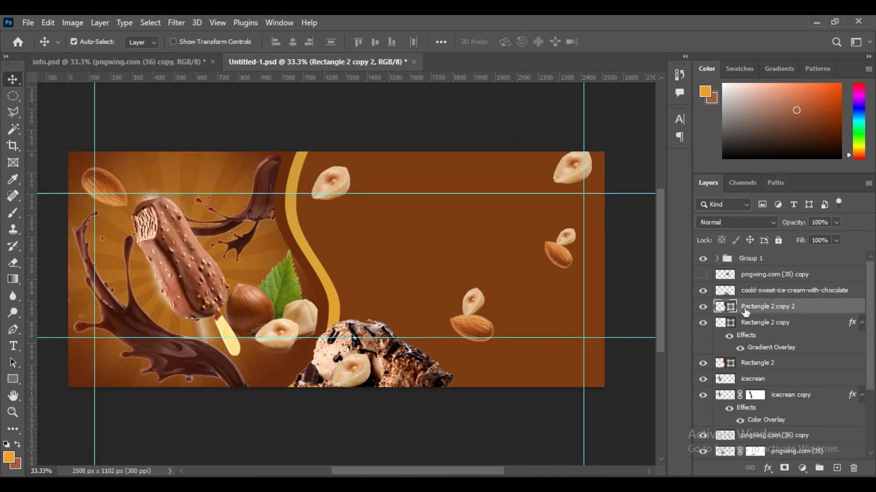
pyautogui.doubleClick(723, 309)
pyautogui.write('ffffff')
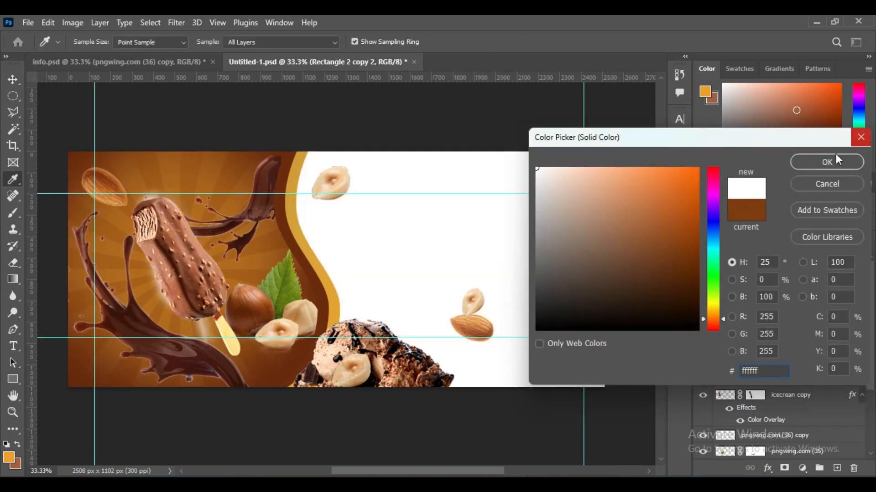
pyautogui.click(826, 162)
# Add a Gradient Overlay to the white panel and choose the Foreground to Background preset from Basics
pyautogui.click(767, 468)
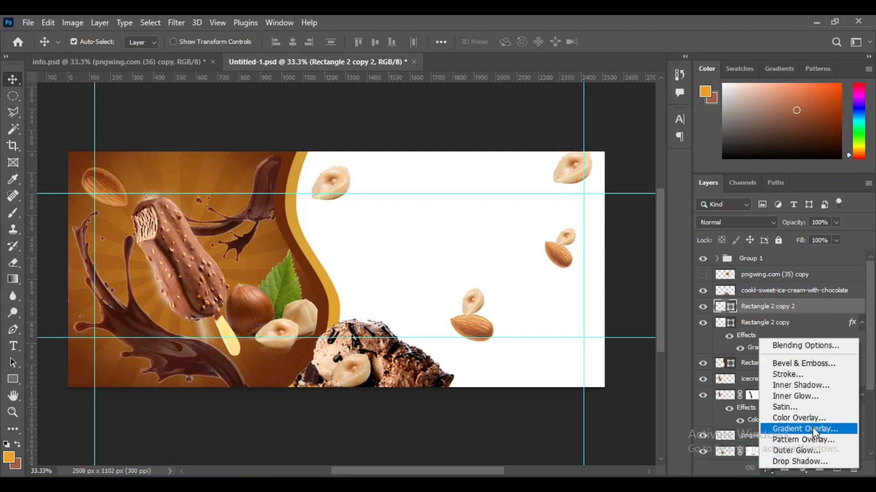
pyautogui.click(802, 429)
pyautogui.moveTo(506, 158); pyautogui.dragTo(598, 118)
pyautogui.click(697, 197)
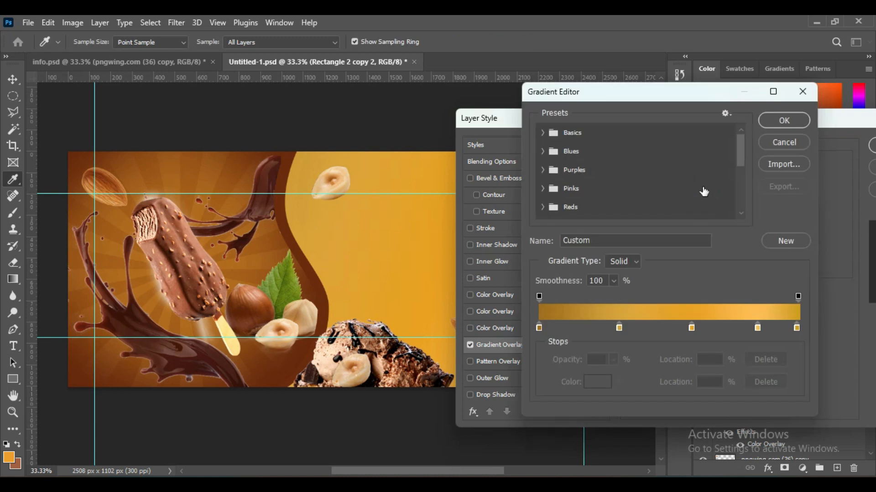
pyautogui.click(592, 135)
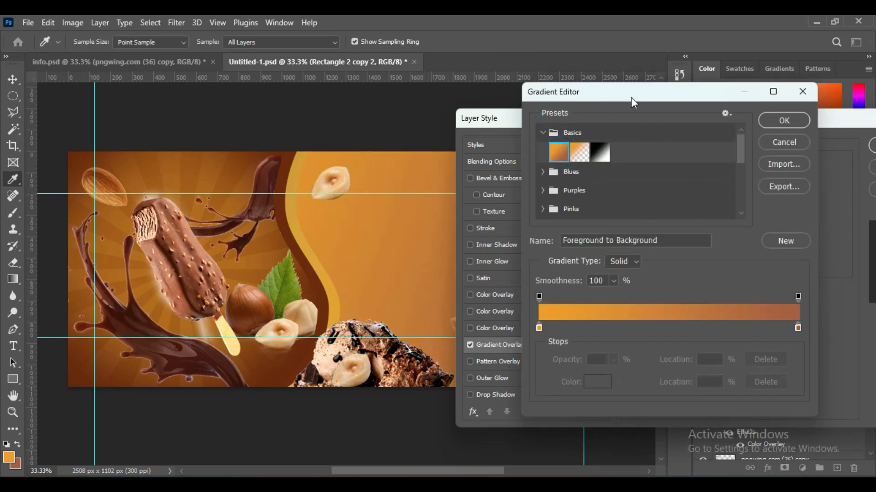
# Set the gradient's end color stop to dark brown 6b2c0b, sampled from the brown wave, and accept the gradient
pyautogui.click(797, 328)
pyautogui.click(597, 381)
pyautogui.click(682, 263)
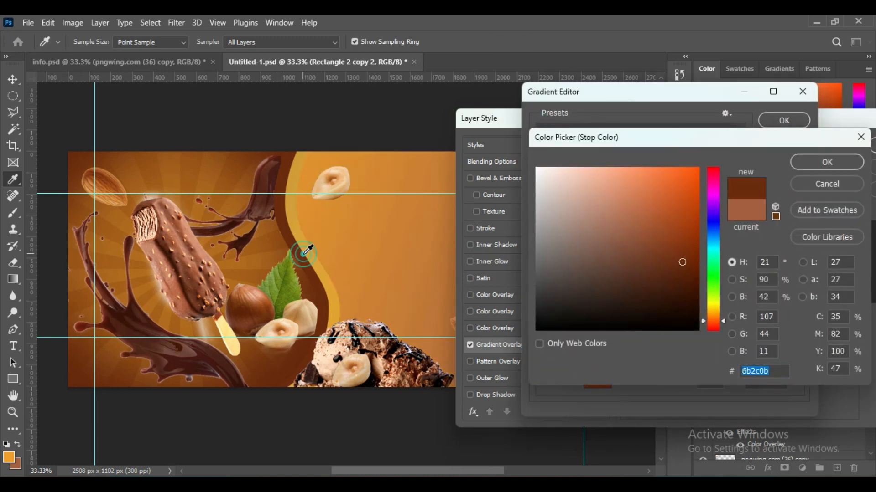
pyautogui.click(804, 162)
pyautogui.click(783, 120)
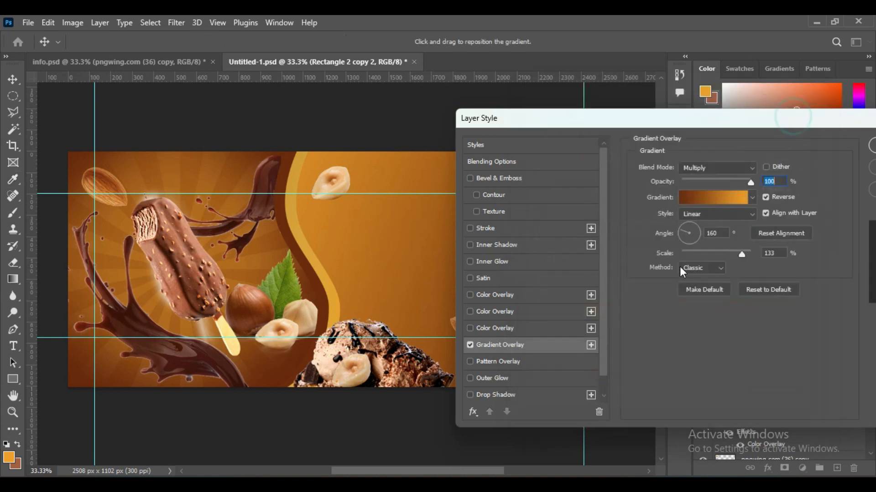
# Set the panel's Gradient Overlay to Radial with Reverse off, position its bright centre mid-panel, and reduce the gradient scale
pyautogui.click(752, 214)
pyautogui.click(698, 230)
pyautogui.moveTo(659, 124); pyautogui.dragTo(873, 140)
pyautogui.moveTo(433, 239); pyautogui.dragTo(476, 261)
pyautogui.moveTo(760, 133); pyautogui.dragTo(559, 113)
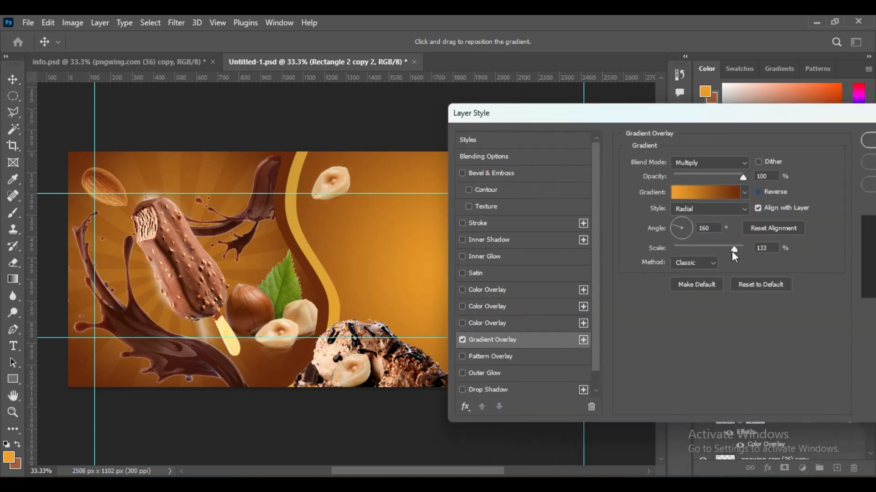
pyautogui.moveTo(731, 251); pyautogui.dragTo(722, 250)
pyautogui.moveTo(646, 112); pyautogui.dragTo(508, 117)
pyautogui.click(762, 144)
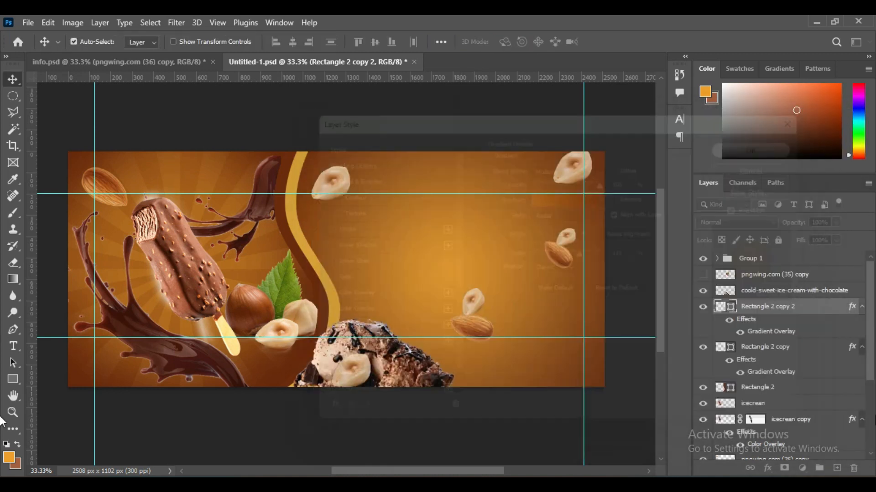
# Create a new empty layer directly above Layer 2
pyautogui.click(485, 316)
pyautogui.scroll(1, 778, 336)
pyautogui.click(767, 275)
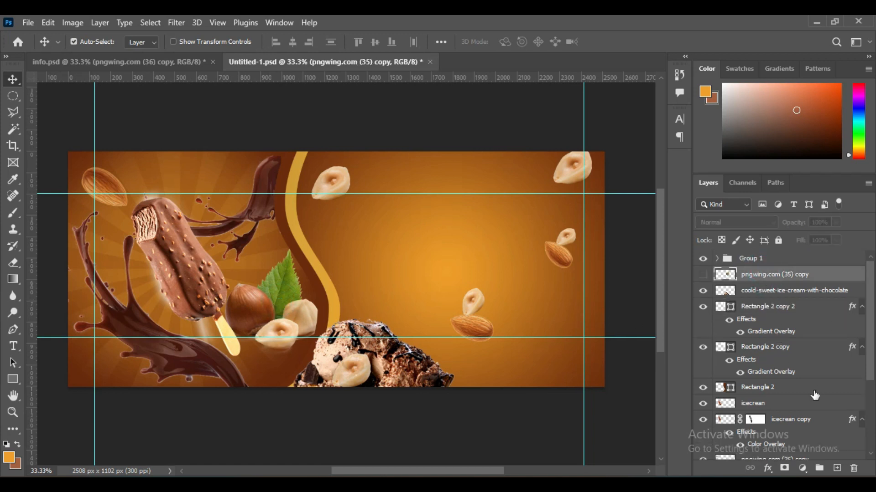
pyautogui.scroll(-3, 814, 395)
pyautogui.click(762, 390)
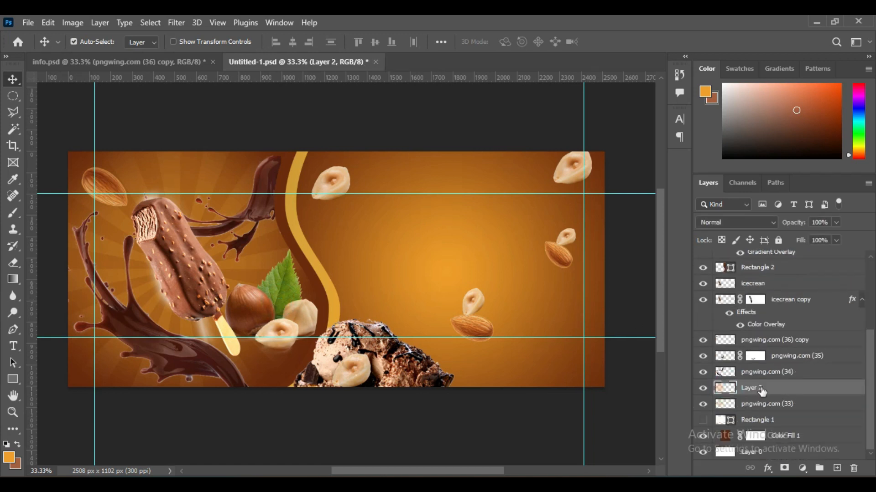
pyautogui.hotkey('ctrl', 'shift', 'alt', 'n')
# Paint a large, soft light-orange glow behind the ice cream bar on the new layer using the 28% opacity brush
pyautogui.press('b')
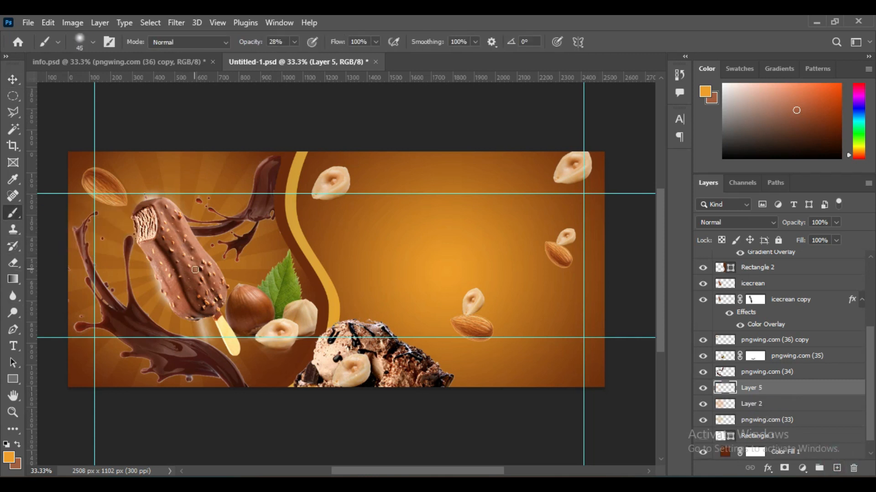
pyautogui.press('[')
pyautogui.press('[')
pyautogui.press('[')
pyautogui.press('[')
pyautogui.press('[')
pyautogui.click(9, 458)
pyautogui.click(617, 176)
pyautogui.click(853, 165)
pyautogui.click(181, 253)
pyautogui.press('v')
pyautogui.hotkey('ctrl', '+')
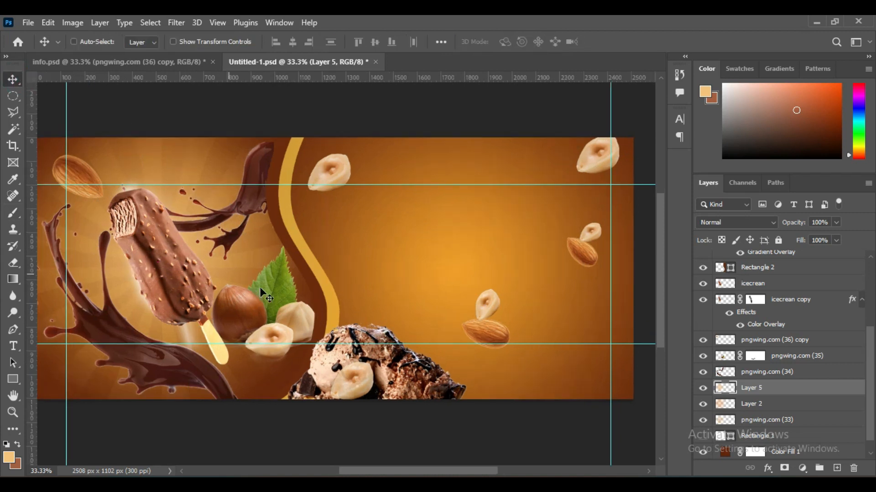
# Place a copy of the upper hazelnut, rotated about -74°, at the left chocolate splash and move its layer below pngwing.com (34)
pyautogui.hotkey('ctrl', '-')
pyautogui.hotkey('ctrl', '-')
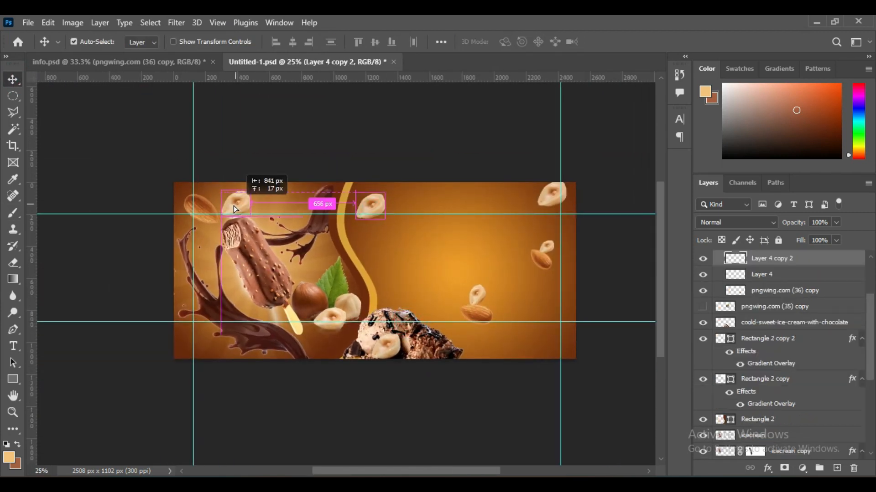
pyautogui.hotkey('ctrl', 't')
pyautogui.moveTo(259, 188); pyautogui.dragTo(226, 177)
pyautogui.moveTo(236, 208); pyautogui.dragTo(207, 282)
pyautogui.click(636, 39)
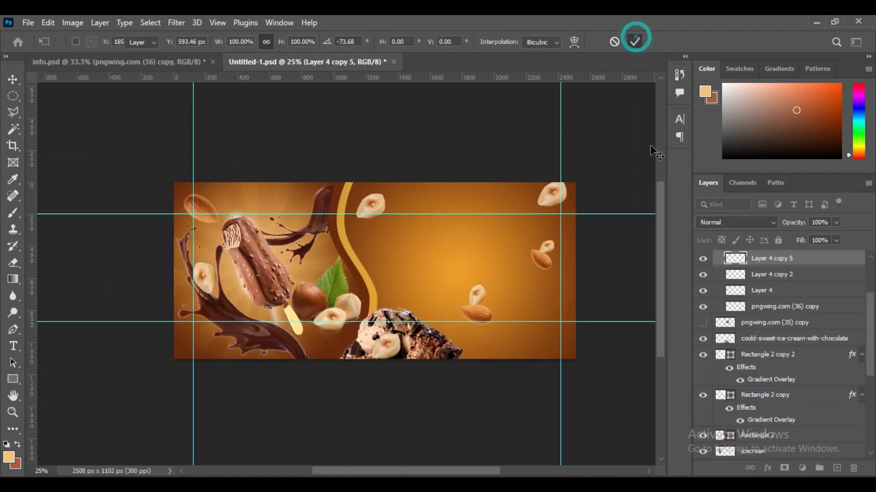
pyautogui.keyDown('ctrl'); pyautogui.click(231, 309); pyautogui.keyUp('ctrl')
pyautogui.moveTo(783, 463); pyautogui.dragTo(782, 412)
# Enlarge and rotate the hazelnut copy so that it sits inside the left curl of the chocolate splash
pyautogui.hotkey('ctrl', '+')
pyautogui.hotkey('ctrl', '+')
pyautogui.hotkey('ctrl', '+')
pyautogui.moveTo(305, 315); pyautogui.dragTo(588, 343)
pyautogui.hotkey('ctrl', 't')
pyautogui.moveTo(283, 356); pyautogui.dragTo(292, 368)
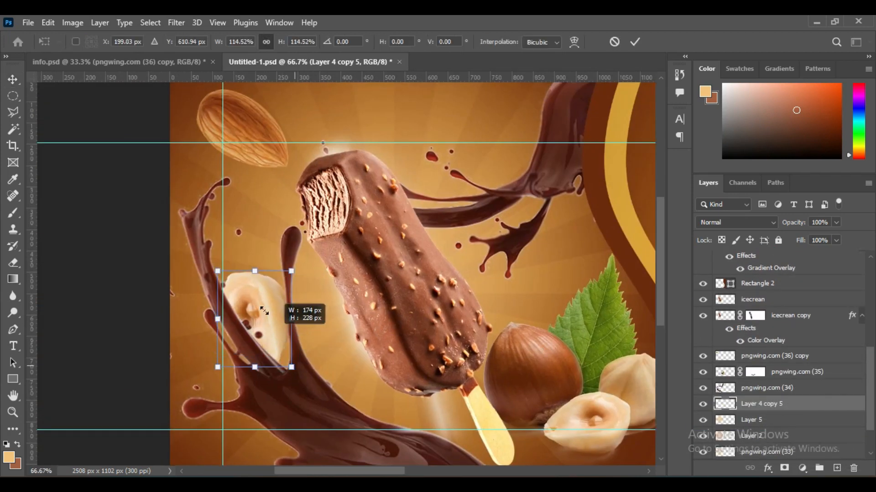
pyautogui.moveTo(271, 307); pyautogui.dragTo(276, 331)
pyautogui.moveTo(297, 390); pyautogui.dragTo(283, 371)
pyautogui.moveTo(281, 397); pyautogui.dragTo(302, 380)
pyautogui.moveTo(270, 334); pyautogui.dragTo(286, 343)
pyautogui.press('Return')
# Shrink the upper-left almond beside the ice cream bar, above the splash hazelnut, and move its layer below Layer 4 copy 5
pyautogui.moveTo(276, 159); pyautogui.dragTo(211, 296)
pyautogui.hotkey('ctrl', 't')
pyautogui.moveTo(200, 288); pyautogui.dragTo(301, 286)
pyautogui.press('Return')
pyautogui.scroll(-2, 780, 357)
pyautogui.moveTo(782, 310); pyautogui.dragTo(785, 363)
# Duplicate the small almond to the small splash on the bar's other side, scaled to about 73% and rotated about -16°
pyautogui.moveTo(299, 288); pyautogui.dragTo(560, 212)
pyautogui.hotkey('ctrl', 't')
pyautogui.moveTo(529, 190); pyautogui.dragTo(483, 256)
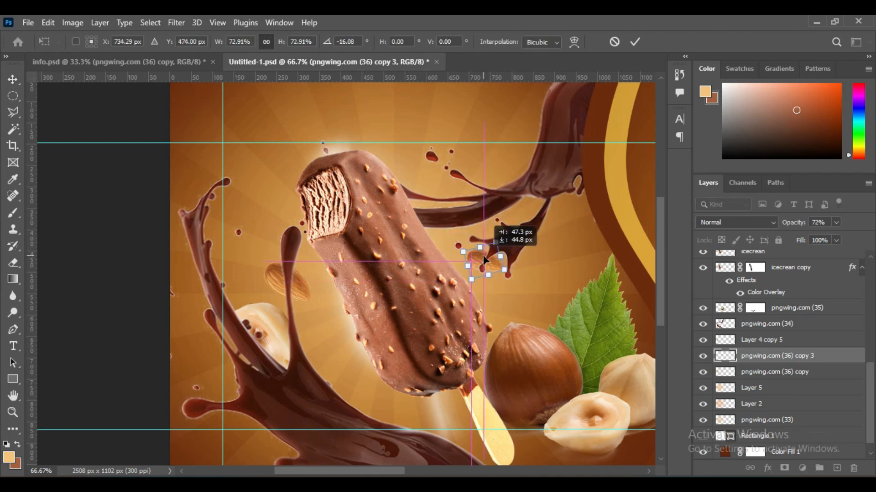
pyautogui.press('Return')
# Move the ice cream bowl into the banner's lower-right corner
pyautogui.hotkey('ctrl', '-')
pyautogui.hotkey('ctrl', '-')
pyautogui.hotkey('ctrl', '-')
pyautogui.hotkey('ctrl', '-')
pyautogui.moveTo(460, 322); pyautogui.dragTo(540, 321)
pyautogui.hotkey('ctrl', '+')
pyautogui.moveTo(601, 302); pyautogui.dragTo(505, 299)
pyautogui.hotkey('ctrl', '+')
pyautogui.moveTo(500, 262); pyautogui.dragTo(404, 261)
pyautogui.hotkey('ctrl', '+')
pyautogui.hotkey('ctrl', '-')
# Draw an ellipse of about 357 × 118 px near the top centre of the gradient panel
pyautogui.click(12, 377)
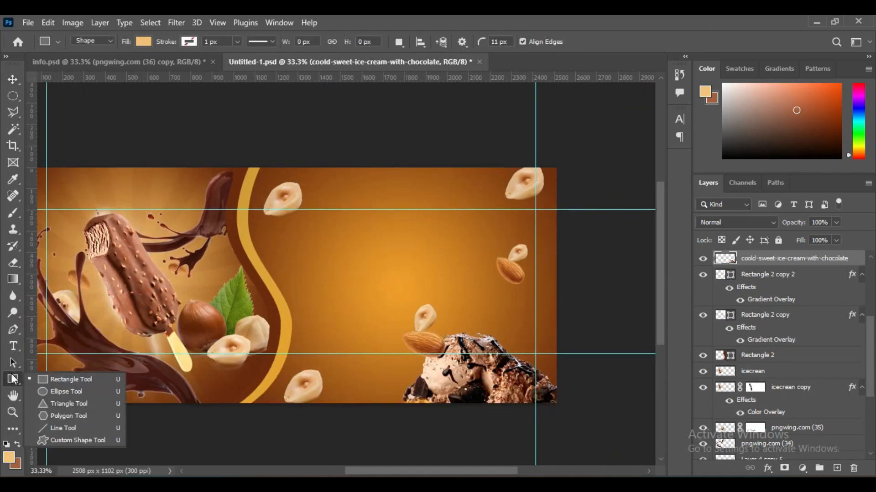
pyautogui.click(66, 389)
pyautogui.moveTo(354, 213); pyautogui.dragTo(427, 239)
pyautogui.press('v')
# Group all layers from the ice cream bowl down to Rectangle 1, and collapse the group
pyautogui.click(753, 276)
pyautogui.scroll(-4, 768, 381)
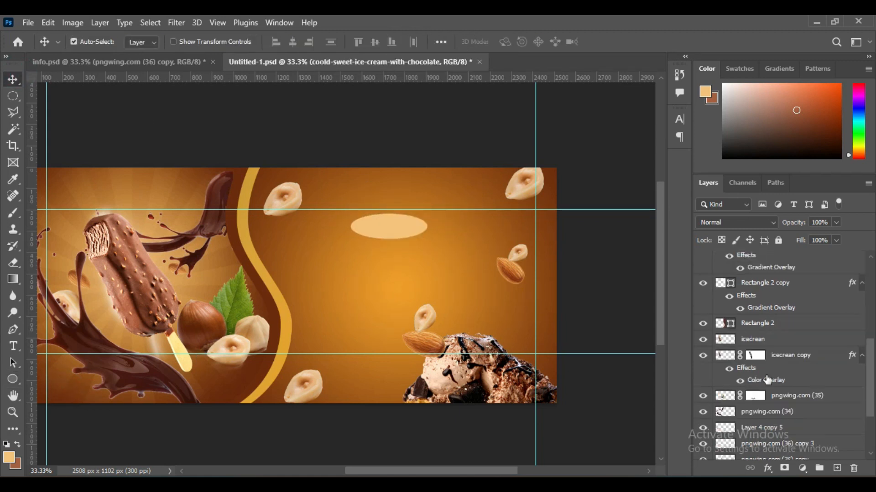
pyautogui.keyDown('shift'); pyautogui.click(758, 418); pyautogui.keyUp('shift')
pyautogui.click(819, 468)
pyautogui.click(718, 259)
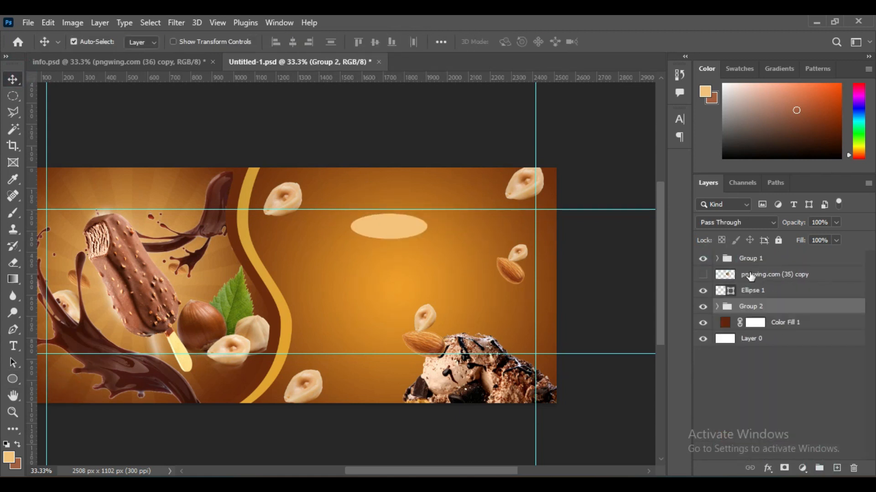
# Move the Ellipse 1 layer to the top of the stack and delete the hidden pngwing.com (35) copy layer
pyautogui.moveTo(751, 290); pyautogui.dragTo(753, 277)
pyautogui.click(754, 277)
pyautogui.click(747, 293)
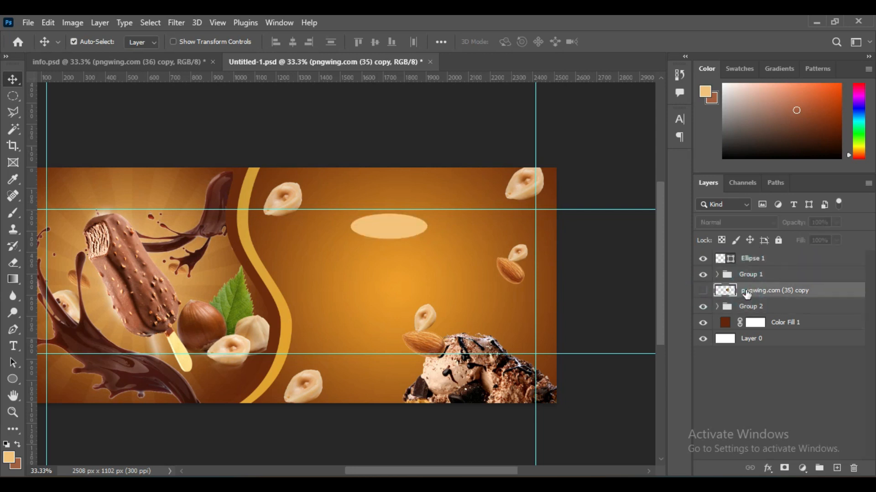
pyautogui.press('Delete')
pyautogui.press('Delete')
pyautogui.hotkey('ctrl', 'z')
# Combine Group 1 and Group 2 into one new group named Design
pyautogui.click(753, 277)
pyautogui.keyDown('shift'); pyautogui.click(758, 291); pyautogui.keyUp('shift')
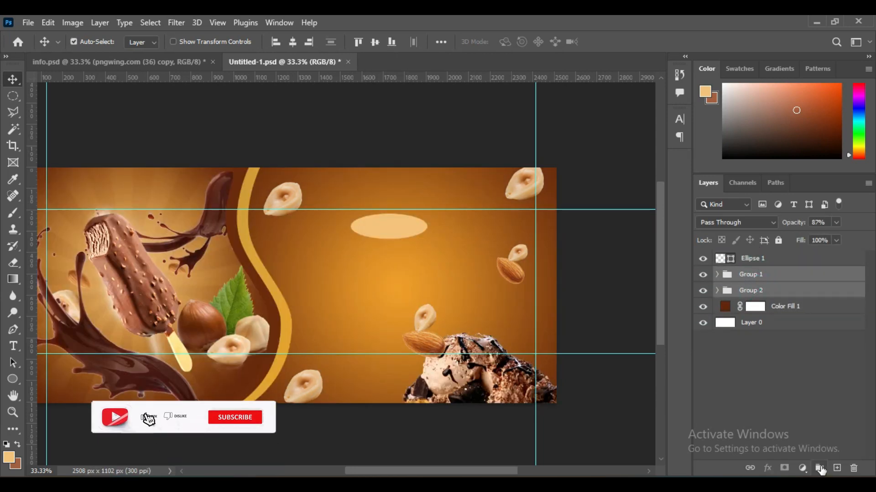
pyautogui.click(819, 468)
pyautogui.doubleClick(751, 274)
pyautogui.write('Design')
pyautogui.press('Return')
pyautogui.click(763, 261)
pyautogui.rightClick(12, 363)
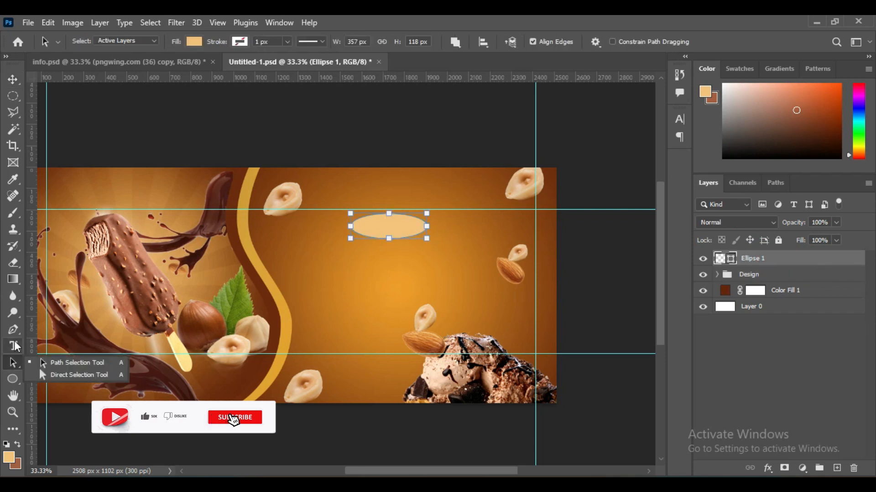
pyautogui.rightClick(12, 347)
pyautogui.click(74, 344)
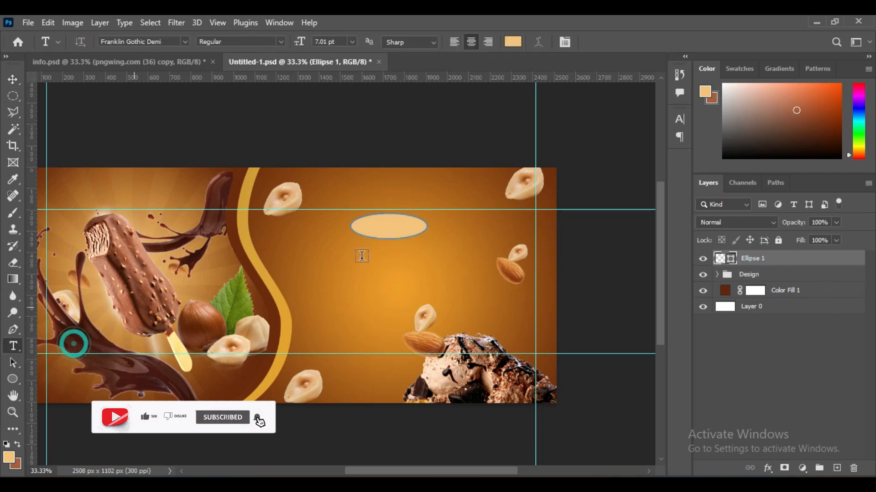
pyautogui.click(382, 222)
pyautogui.click(611, 39)
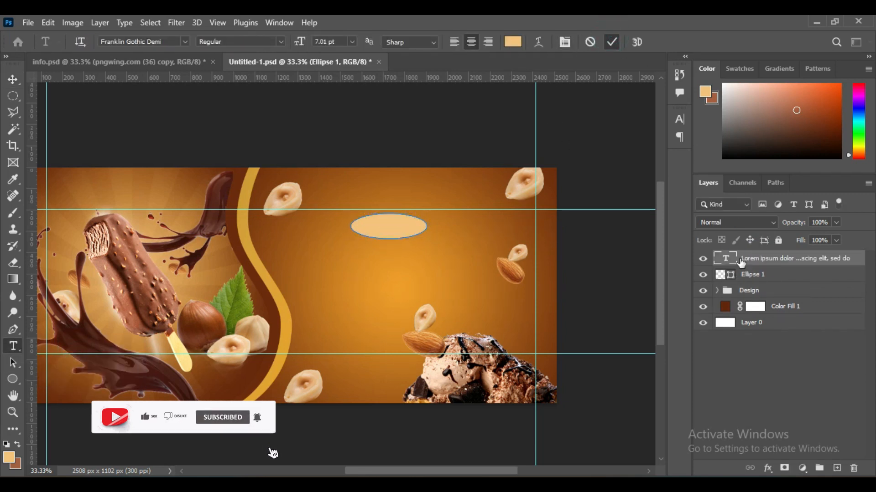
pyautogui.click(778, 258)
pyautogui.press('Delete')
# Add the text BRAND in Franklin Gothic Demi on the panel below the ellipse
pyautogui.click(373, 278)
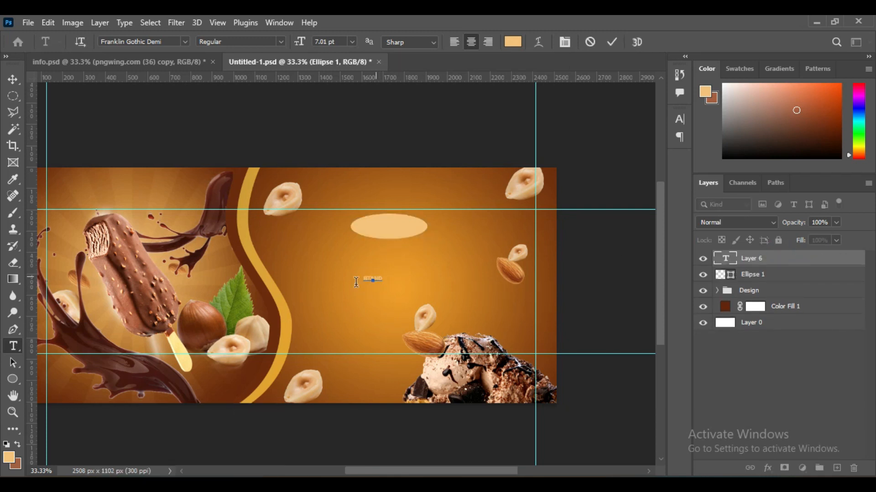
pyautogui.moveTo(306, 47); pyautogui.dragTo(323, 40)
pyautogui.click(359, 258)
pyautogui.press('BackSpace')
pyautogui.write('R')
# Set the BRAND text to 20 pt and white (ffffff), and centre it on the ellipse
pyautogui.hotkey('ctrl', 'a')
pyautogui.moveTo(301, 43); pyautogui.dragTo(290, 43)
pyautogui.click(513, 42)
pyautogui.write('ffffff')
pyautogui.press('Return')
pyautogui.hotkey('ctrl', 'Return')
pyautogui.press('v')
pyautogui.moveTo(393, 279); pyautogui.dragTo(413, 231)
# Change the ellipse's fill to brown b15c2d, sampled from the large hazelnut
pyautogui.click(355, 226)
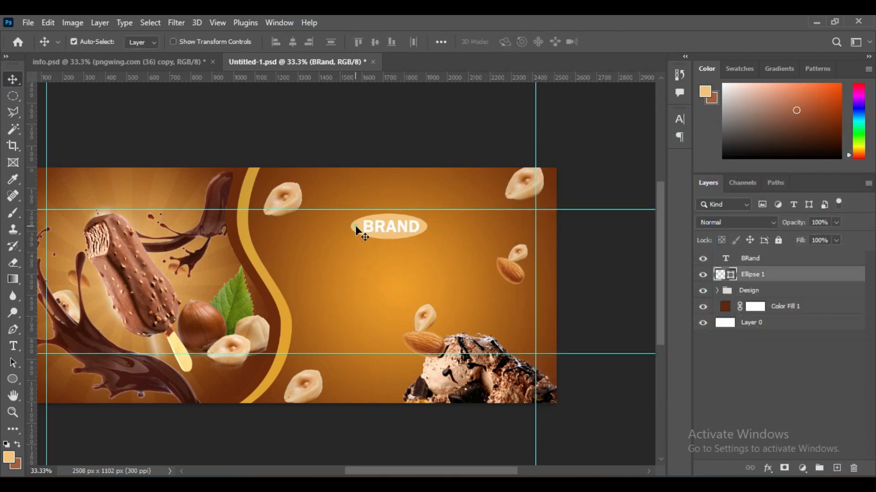
pyautogui.doubleClick(724, 275)
pyautogui.click(712, 276)
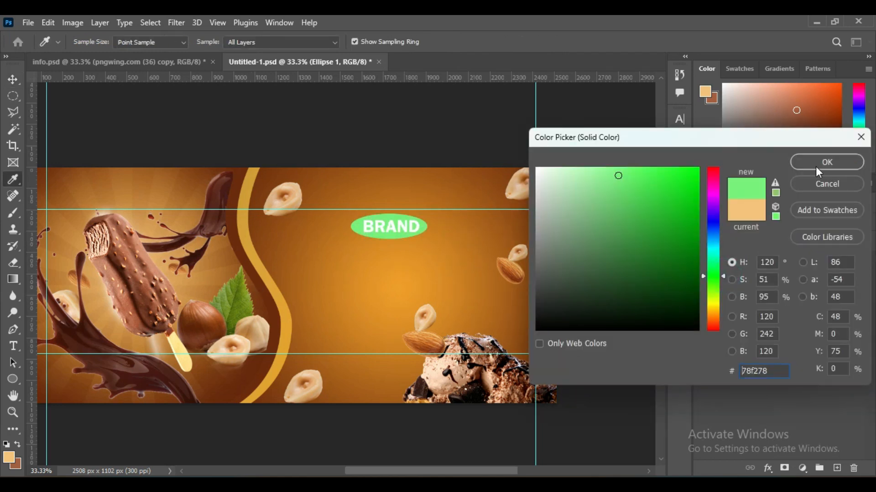
pyautogui.click(245, 231)
pyautogui.click(211, 322)
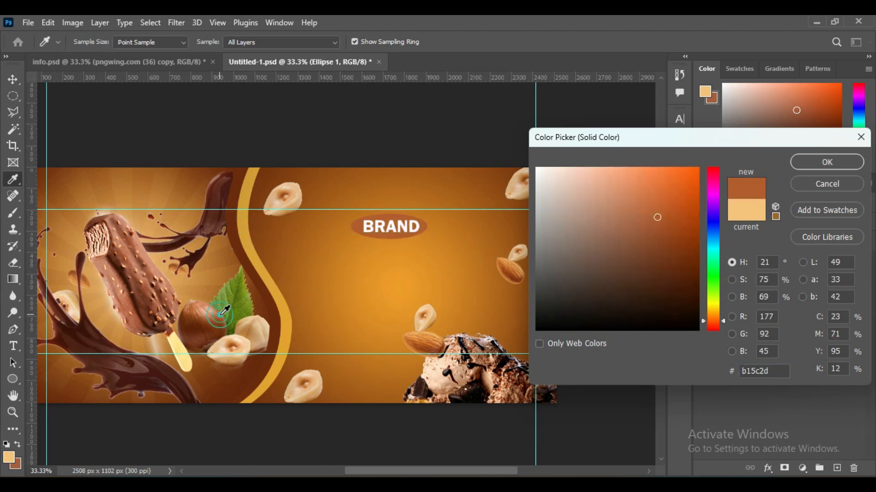
pyautogui.click(840, 163)
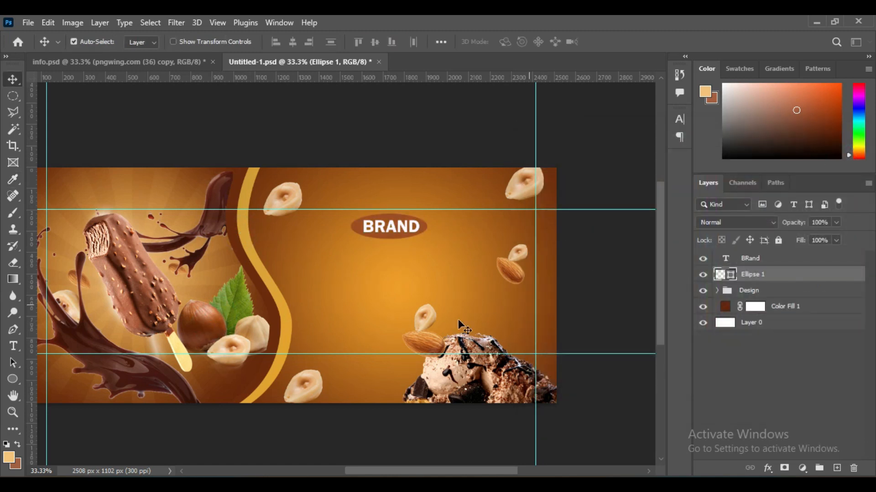
# Add the white text CHOCOLATE below the BRAND badge at 47 pt
pyautogui.click(759, 259)
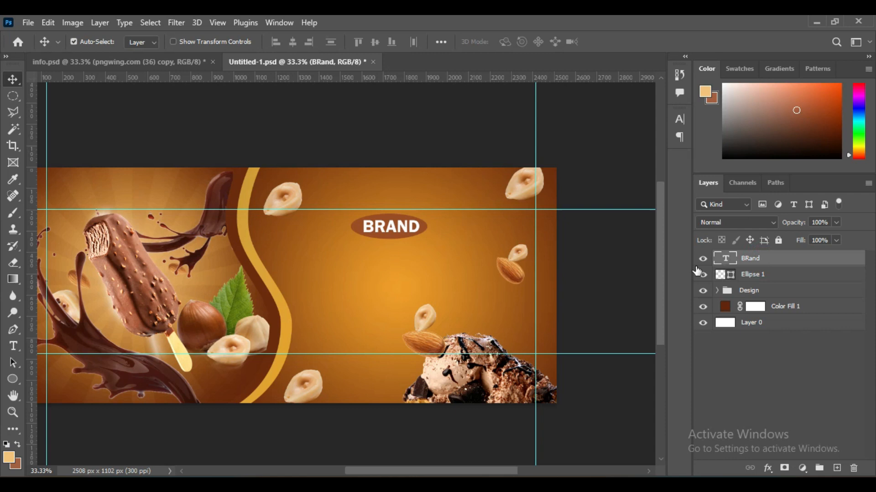
pyautogui.moveTo(10, 347); pyautogui.dragTo(67, 346)
pyautogui.click(337, 278)
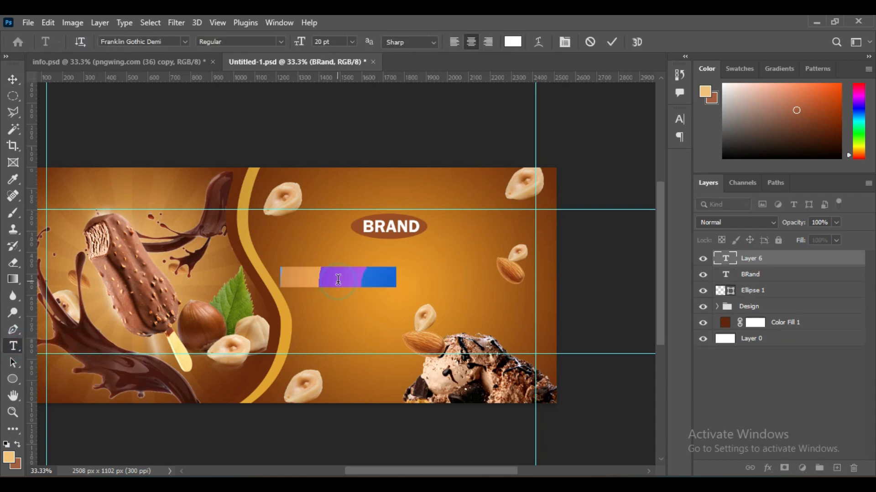
pyautogui.write('CHOCOL')
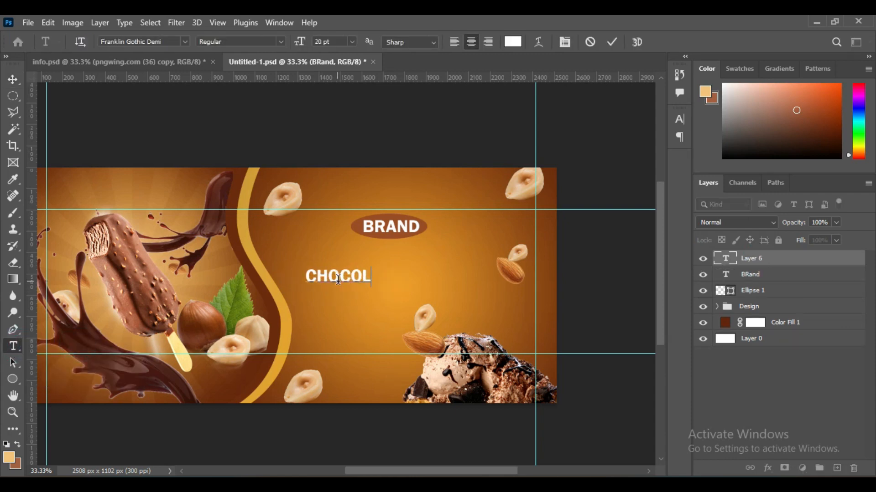
pyautogui.write('ATE')
pyautogui.hotkey('ctrl', 'a')
pyautogui.moveTo(303, 41); pyautogui.dragTo(322, 47)
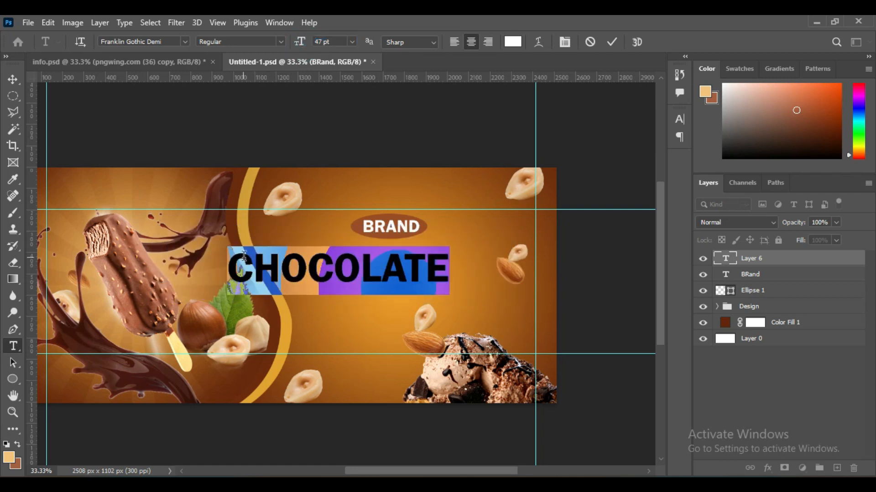
# Format the Chocolate text in Edwardian Script ITC at 90 pt with All Caps turned off
pyautogui.click(564, 42)
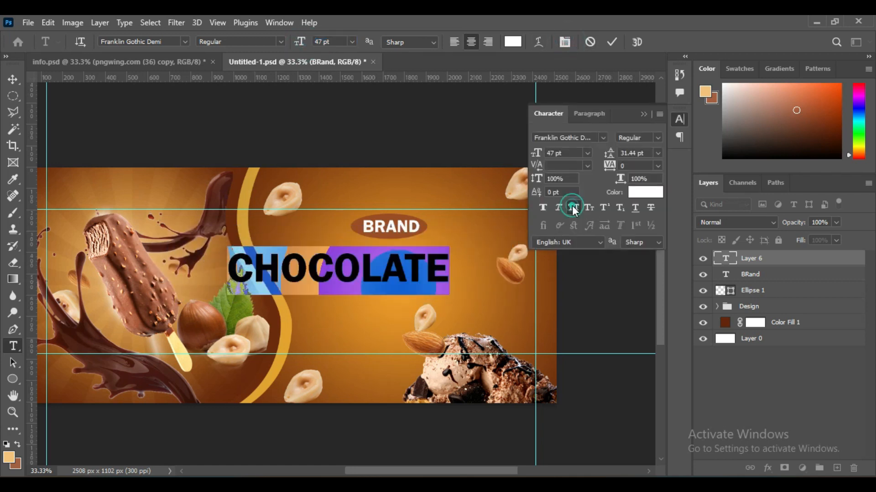
pyautogui.click(573, 208)
pyautogui.click(183, 41)
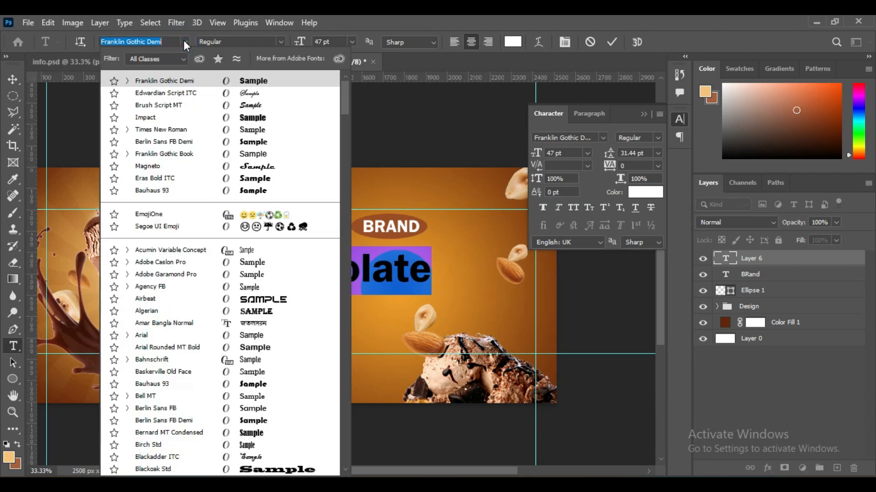
pyautogui.click(258, 94)
pyautogui.moveTo(299, 41); pyautogui.dragTo(325, 49)
pyautogui.click(643, 113)
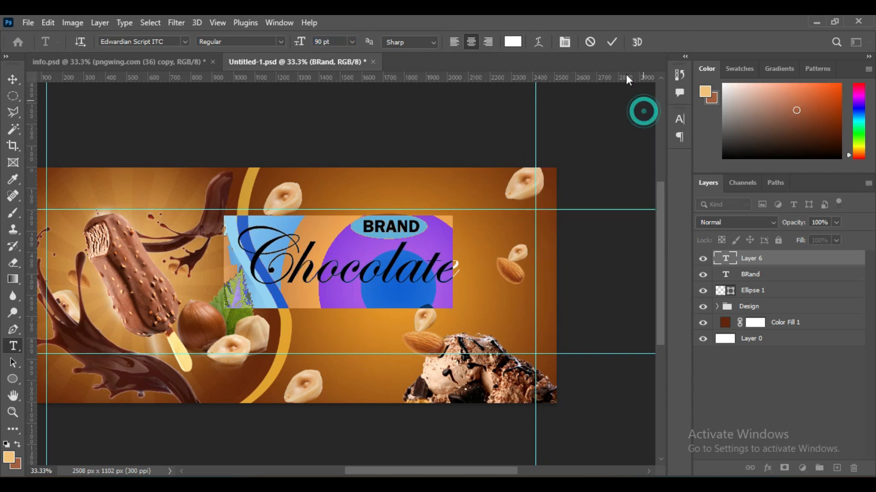
pyautogui.click(611, 42)
# Move the Chocolate text onto the gradient panel, roughly centred beneath the BRAND badge
pyautogui.click(13, 80)
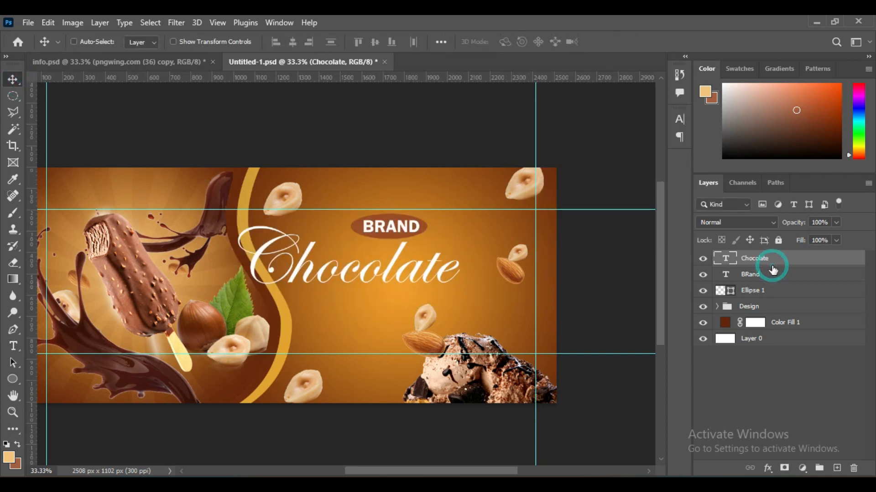
pyautogui.hotkey('ctrl', 't')
pyautogui.moveTo(418, 271); pyautogui.dragTo(461, 269)
pyautogui.click(635, 42)
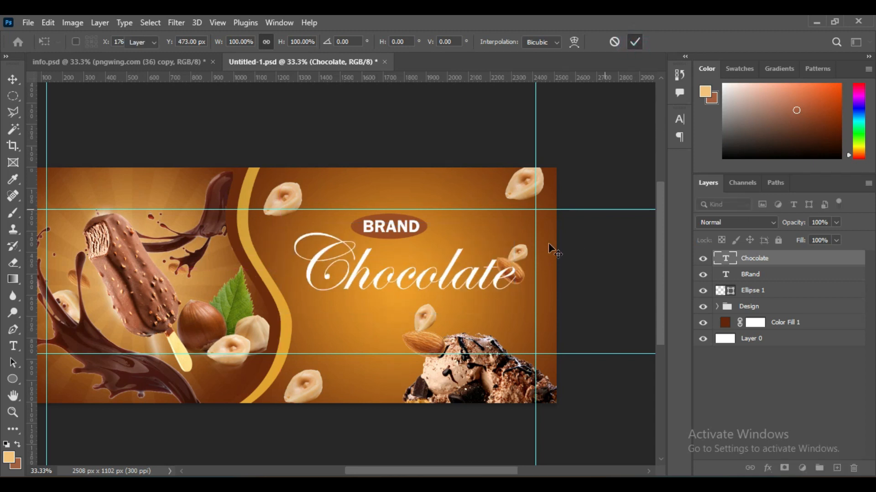
# Move the hazelnut and almond overlapping the end of Chocolate upward, and shift the pair beside the bowl left beneath the word
pyautogui.click(514, 255)
pyautogui.moveTo(519, 253); pyautogui.dragTo(526, 226)
pyautogui.click(521, 278)
pyautogui.moveTo(522, 279); pyautogui.dragTo(526, 249)
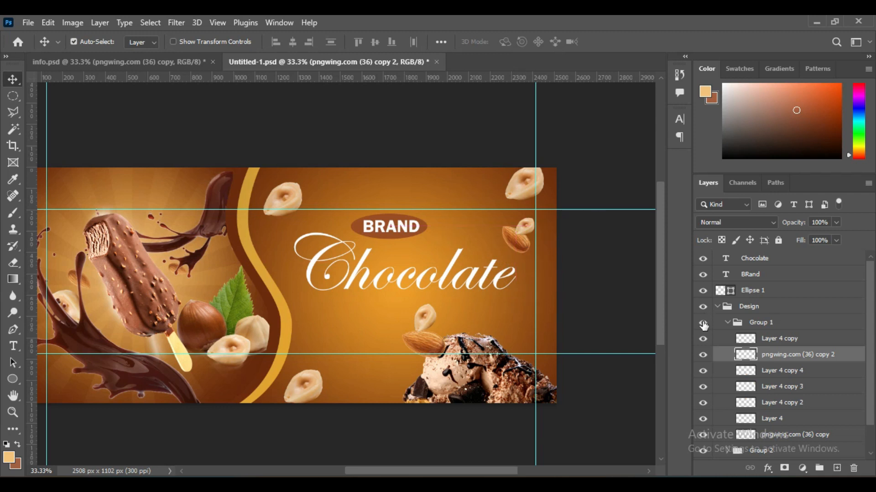
pyautogui.moveTo(442, 327); pyautogui.dragTo(365, 328)
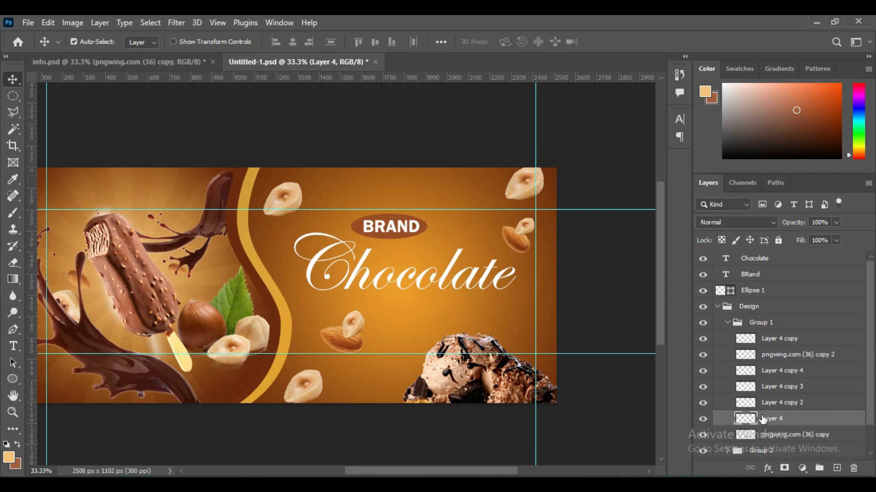
pyautogui.click(455, 263)
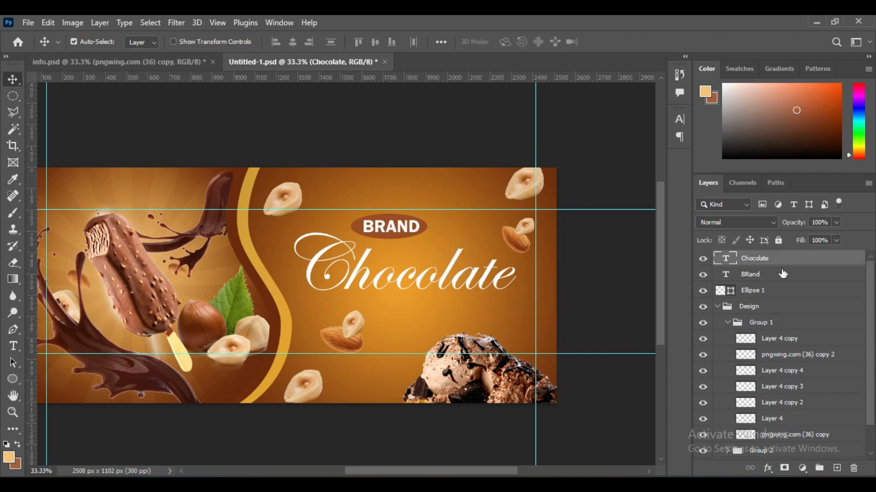
# Collapse the Design group and add a Linear Gradient Overlay to the Chocolate text
pyautogui.click(717, 307)
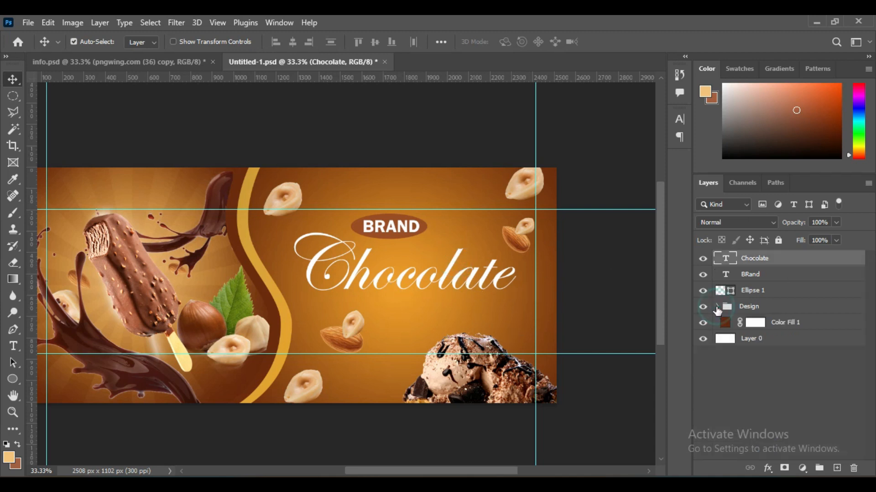
pyautogui.click(768, 468)
pyautogui.click(811, 428)
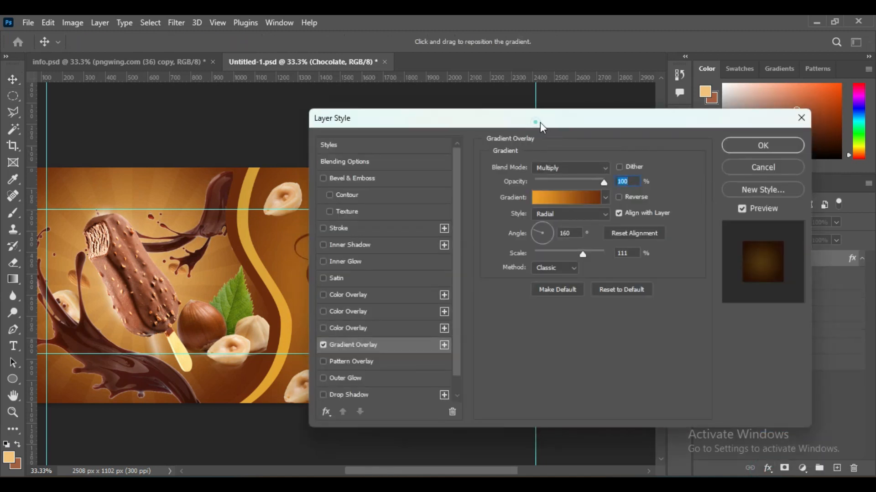
pyautogui.moveTo(540, 122); pyautogui.dragTo(719, 133)
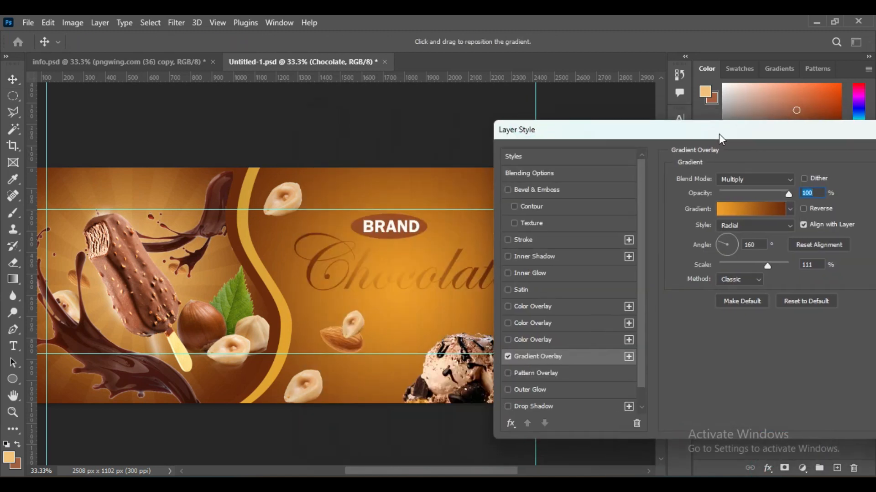
pyautogui.click(732, 226)
pyautogui.click(733, 234)
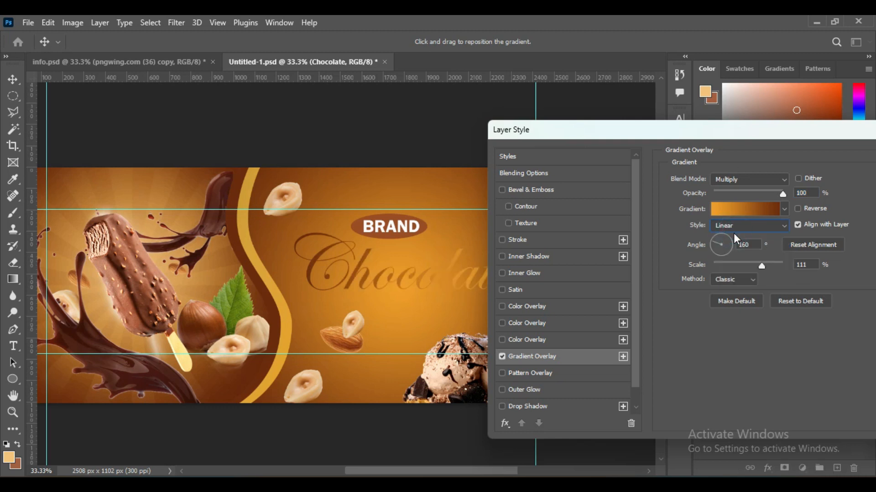
# Set the starting colour stop of the Chocolate text's gradient to brown a65403
pyautogui.click(752, 210)
pyautogui.click(539, 330)
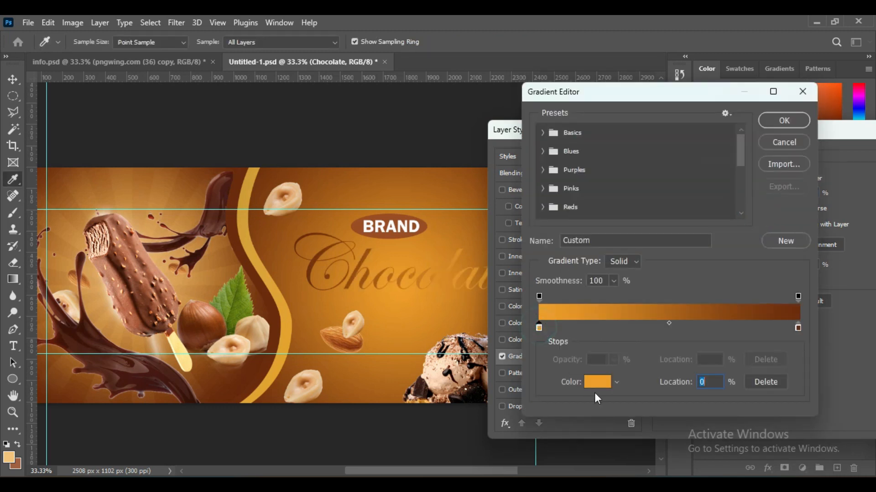
pyautogui.click(598, 382)
pyautogui.click(695, 203)
pyautogui.moveTo(695, 204); pyautogui.dragTo(695, 224)
pyautogui.moveTo(705, 312); pyautogui.dragTo(710, 317)
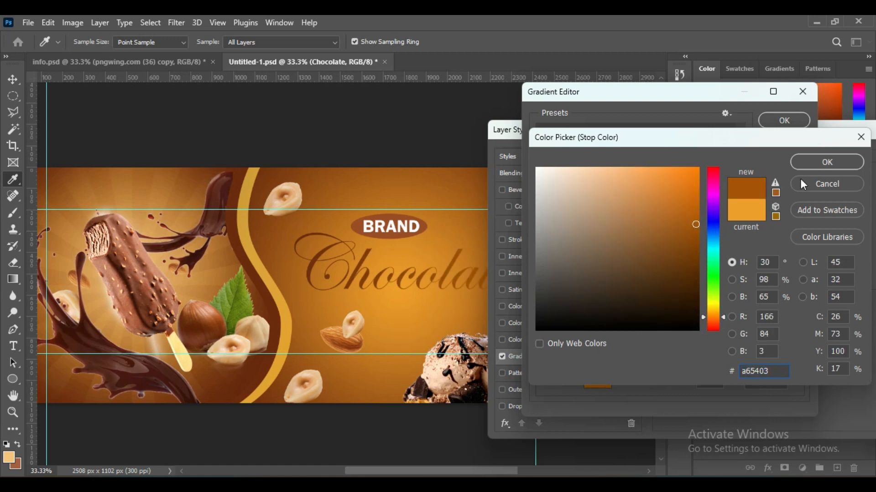
pyautogui.click(826, 162)
# Set the end colour stop of the Chocolate text's gradient to a very dark yellowish brown and accept the gradient
pyautogui.click(798, 328)
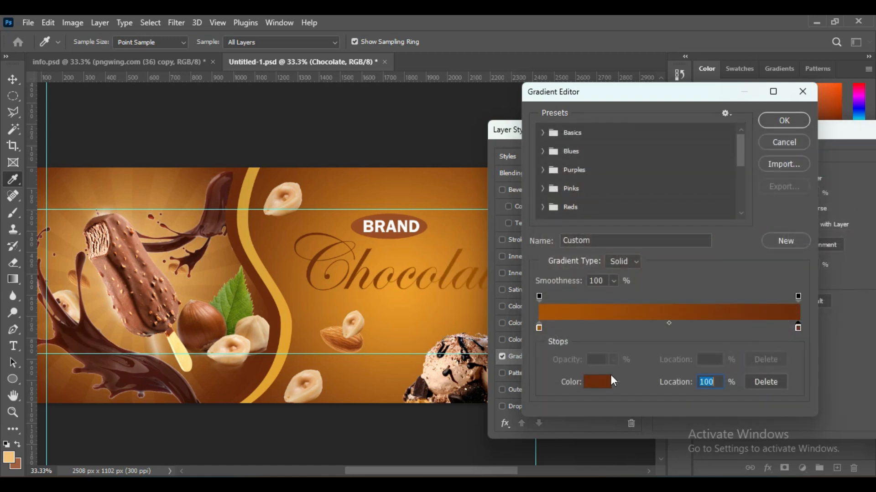
pyautogui.click(600, 381)
pyautogui.click(427, 252)
pyautogui.moveTo(694, 211); pyautogui.dragTo(693, 243)
pyautogui.moveTo(713, 315); pyautogui.dragTo(700, 269)
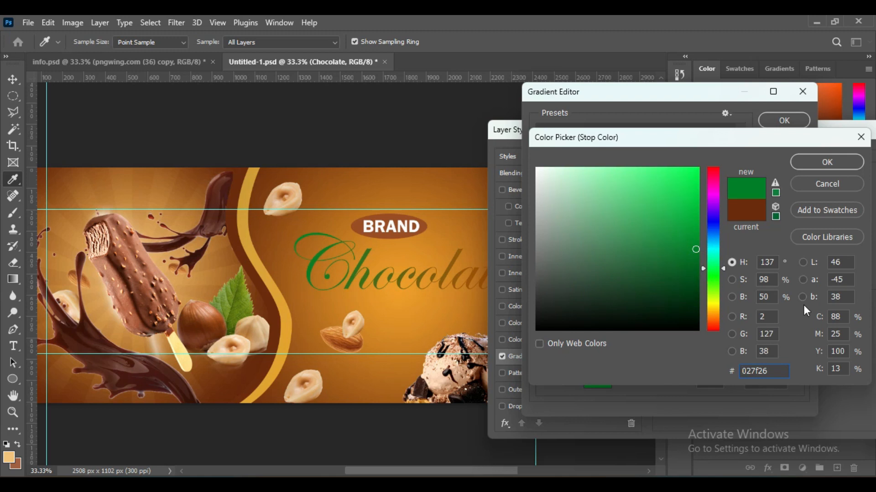
pyautogui.click(715, 309)
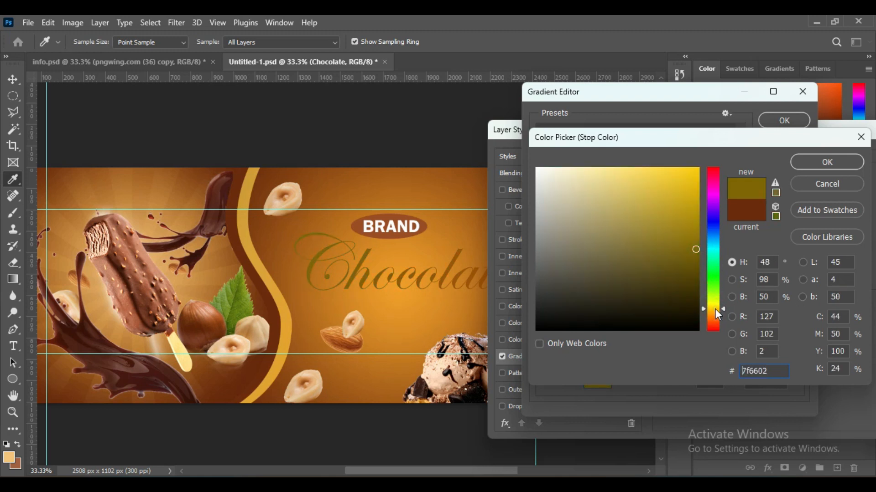
pyautogui.moveTo(715, 308); pyautogui.dragTo(715, 315)
pyautogui.moveTo(688, 236)
pyautogui.mouseDown()
pyautogui.moveTo(690, 229)
pyautogui.moveTo(693, 280)
pyautogui.mouseUp()
pyautogui.click(819, 163)
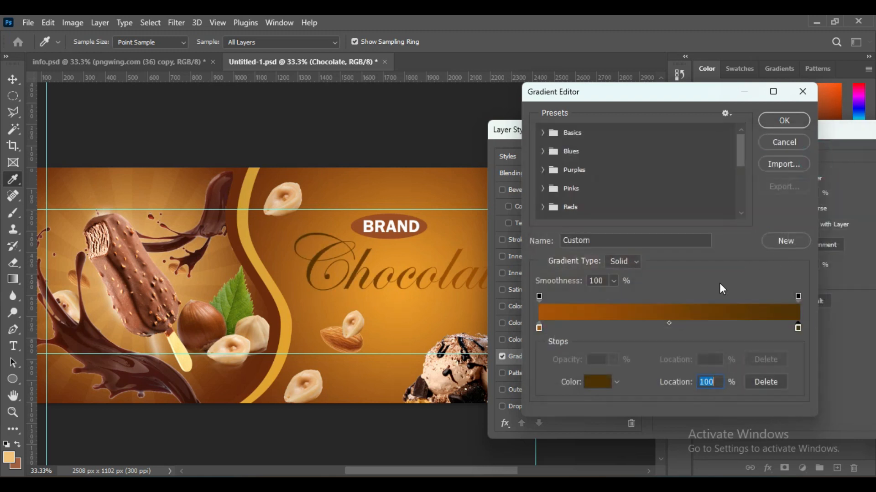
pyautogui.click(784, 121)
# Shift the gradient overlay toward the end of the word Chocolate so the dark tones cover more letters
pyautogui.moveTo(684, 127); pyautogui.dragTo(812, 133)
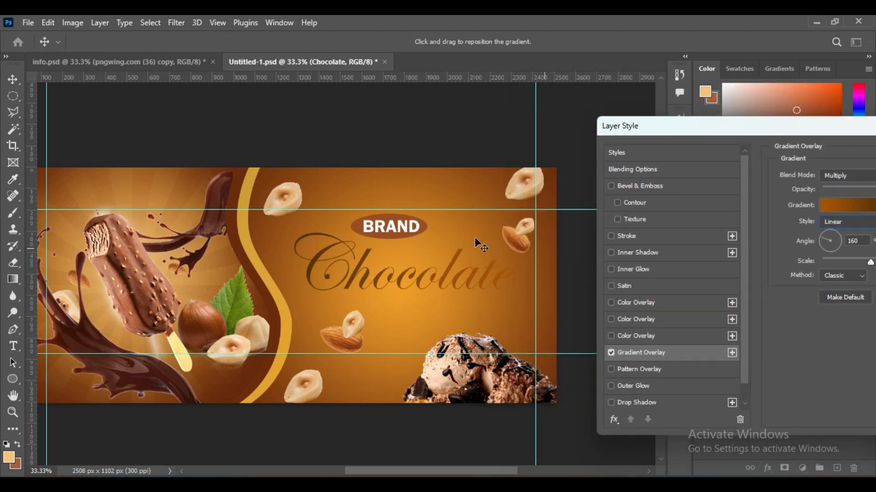
pyautogui.moveTo(403, 279); pyautogui.dragTo(451, 285)
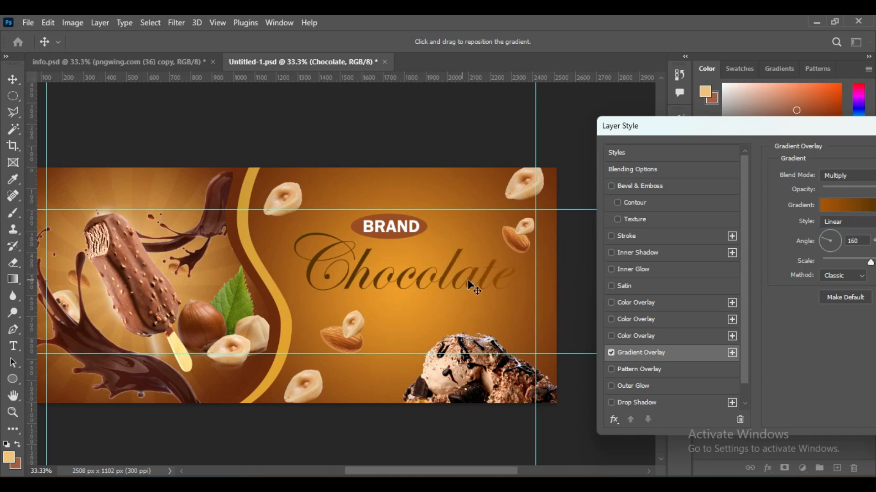
pyautogui.moveTo(762, 130); pyautogui.dragTo(597, 120)
# Change the gradient's starting colour stop to a redder brown and apply the Gradient Overlay to the Chocolate text
pyautogui.click(695, 195)
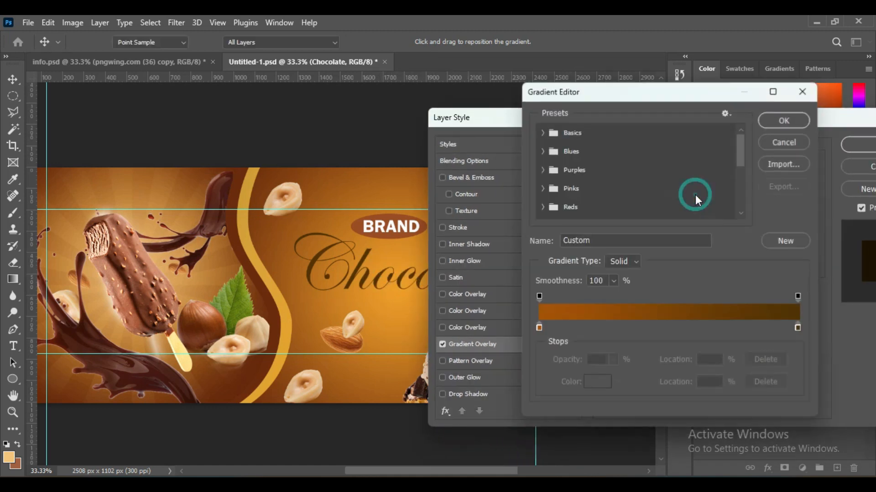
pyautogui.click(538, 328)
pyautogui.click(593, 381)
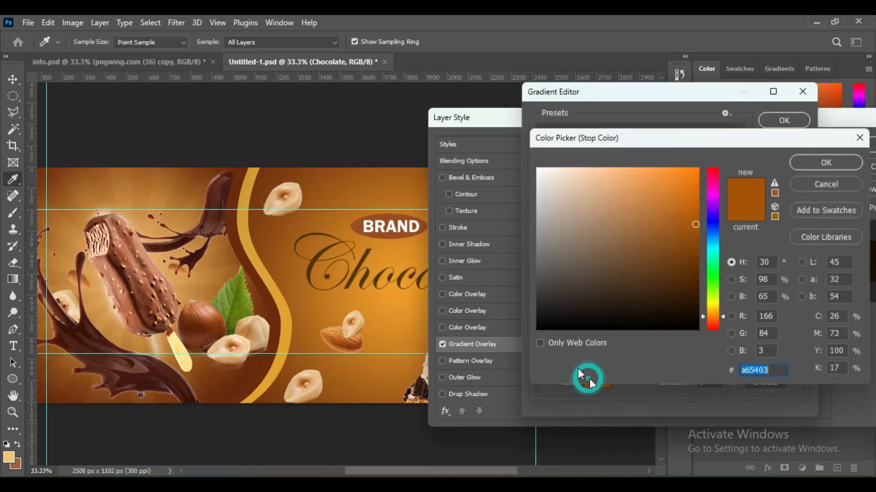
pyautogui.write('6b2c0b')
pyautogui.click(689, 220)
pyautogui.click(827, 162)
pyautogui.click(784, 120)
pyautogui.moveTo(697, 117); pyautogui.dragTo(586, 120)
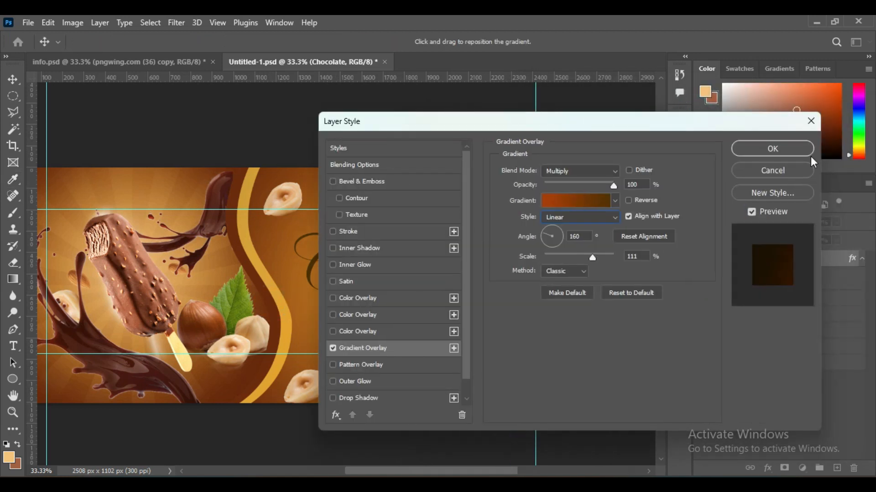
pyautogui.click(771, 147)
# Add a 13 px white (ffffff) outside Stroke to the Chocolate text
pyautogui.click(768, 468)
pyautogui.click(786, 376)
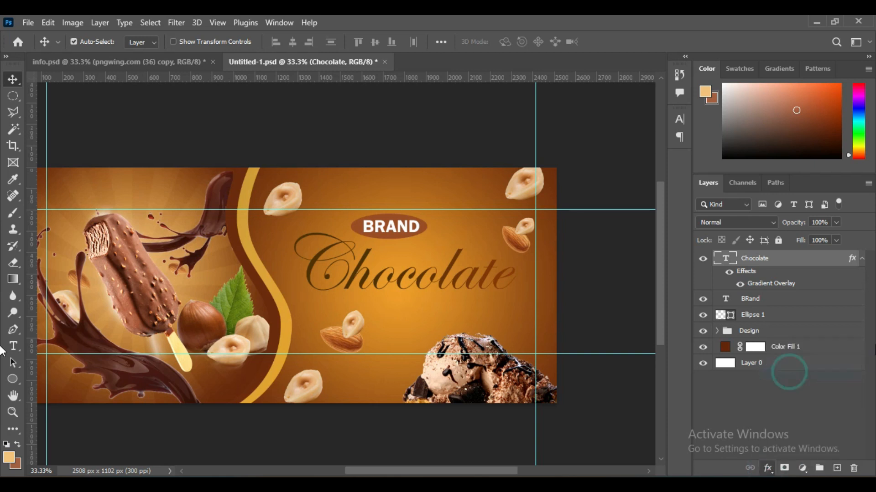
pyautogui.moveTo(546, 126); pyautogui.dragTo(770, 131)
pyautogui.click(752, 268)
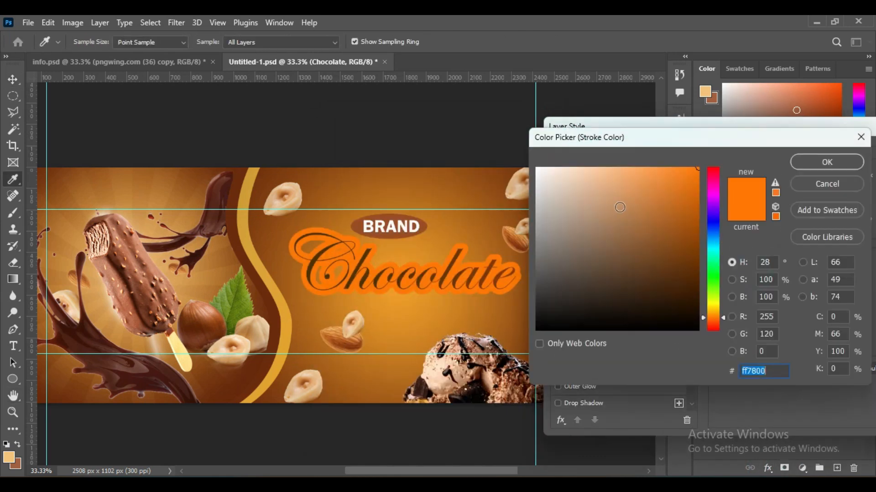
pyautogui.write('ffffff')
pyautogui.click(826, 160)
pyautogui.moveTo(773, 177); pyautogui.dragTo(775, 177)
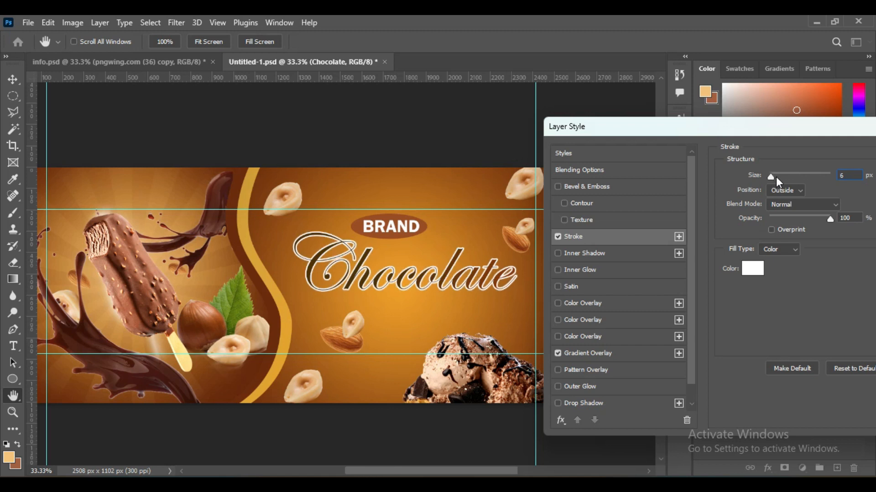
pyautogui.moveTo(751, 129); pyautogui.dragTo(523, 130)
pyautogui.click(769, 172)
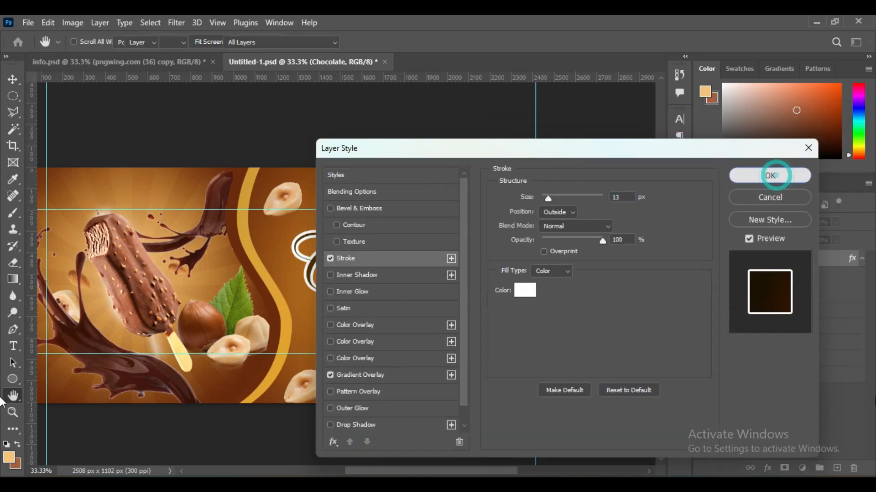
# Move the Chocolate text slightly down and enlarge it to about 105%, keeping it beneath the BRAND badge
pyautogui.moveTo(358, 286); pyautogui.dragTo(358, 300)
pyautogui.hotkey('ctrl', 't')
pyautogui.moveTo(515, 328); pyautogui.dragTo(532, 331)
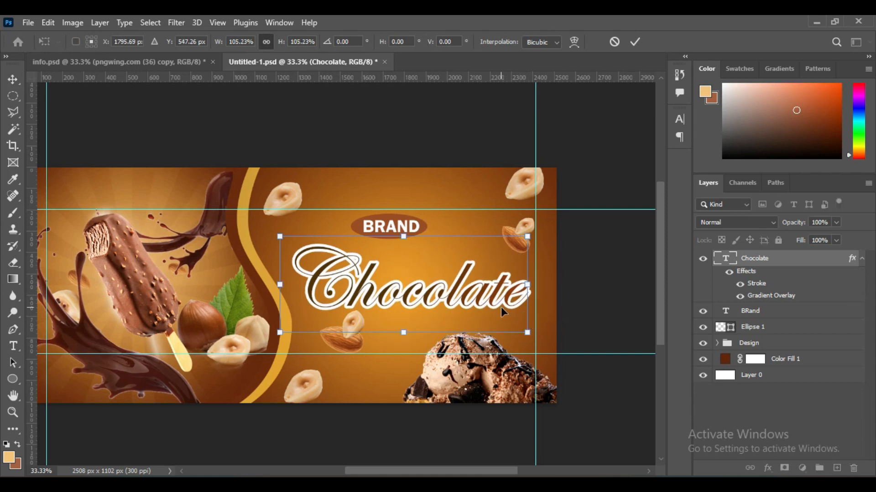
pyautogui.moveTo(501, 307); pyautogui.dragTo(502, 302)
pyautogui.click(635, 42)
# Shrink the ice cream bowl and tuck it into the banner's lower-right corner
pyautogui.moveTo(521, 393); pyautogui.dragTo(524, 394)
pyautogui.moveTo(483, 373); pyautogui.dragTo(492, 370)
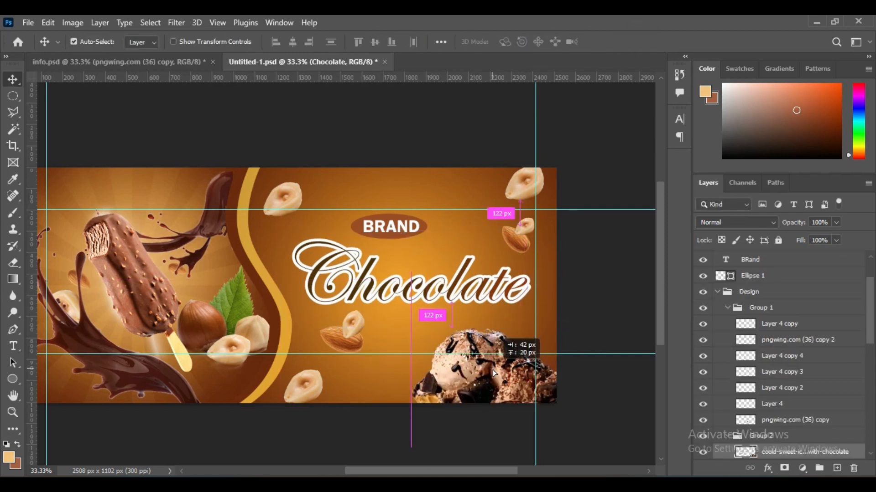
pyautogui.hotkey('ctrl', 't')
pyautogui.moveTo(576, 447); pyautogui.dragTo(540, 381)
pyautogui.moveTo(472, 403); pyautogui.dragTo(457, 414)
pyautogui.moveTo(508, 366); pyautogui.dragTo(515, 365)
pyautogui.click(634, 41)
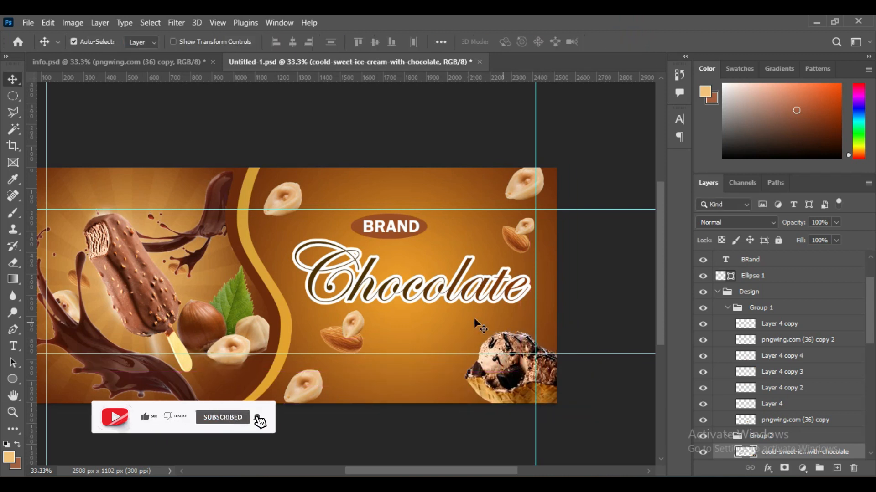
# Add a new Icecream text layer above the Chocolate layer, placed over the BRAND badge
pyautogui.click(757, 261)
pyautogui.scroll(2, 776, 278)
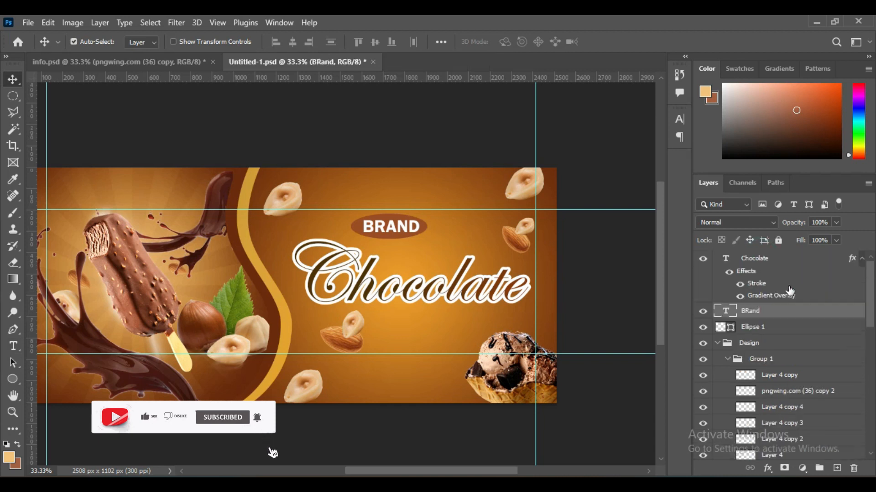
pyautogui.click(766, 258)
pyautogui.press('t')
pyautogui.click(420, 321)
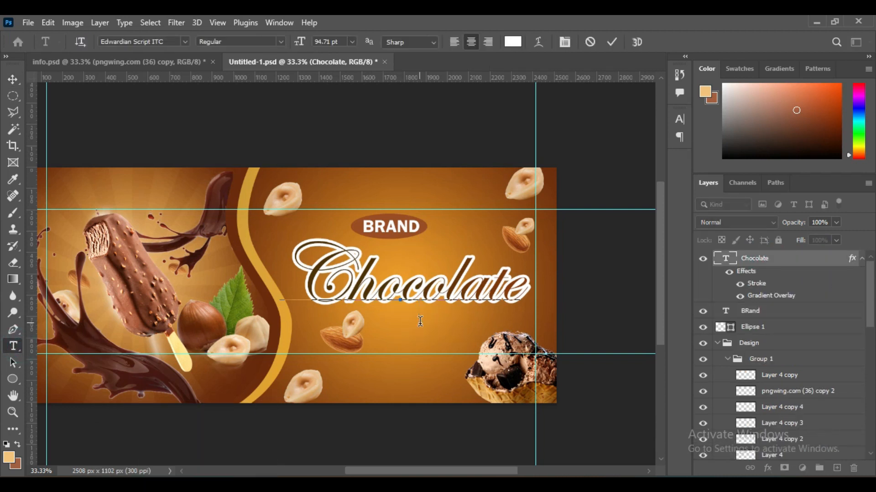
pyautogui.click(612, 42)
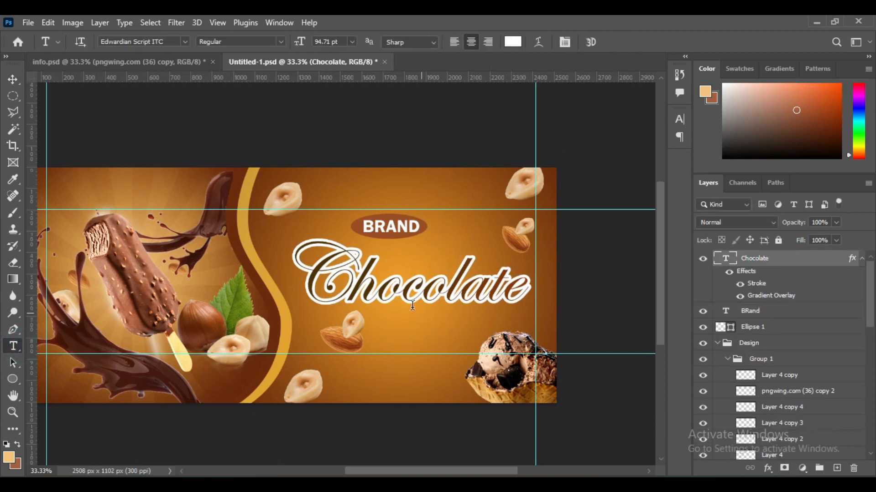
pyautogui.click(376, 189)
pyautogui.write('Icecre')
pyautogui.write('am')
# Format the new Icecream text in Franklin Gothic Demi at 31 pt
pyautogui.hotkey('ctrl', 'a')
pyautogui.click(185, 41)
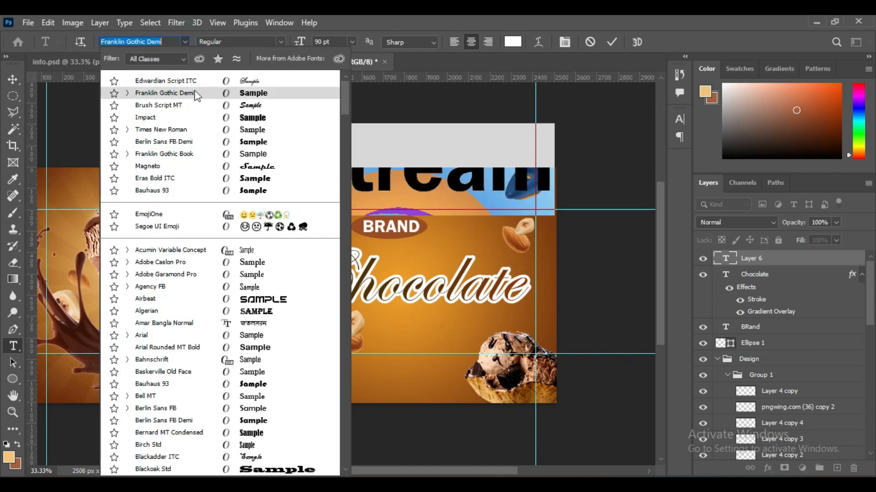
pyautogui.click(196, 93)
pyautogui.doubleClick(328, 41)
pyautogui.write('31')
pyautogui.press('Return')
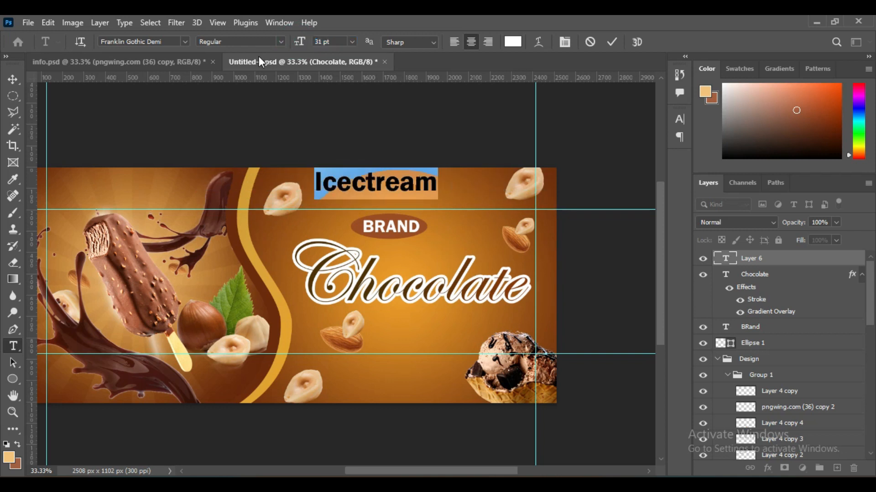
# Correct the spelling of the new text to Icecream and turn on All Caps
pyautogui.click(377, 178)
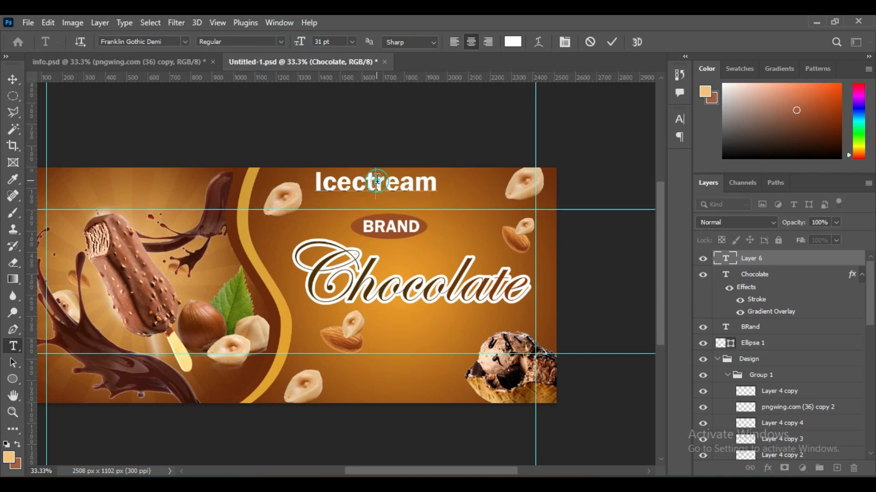
pyautogui.doubleClick(401, 183)
pyautogui.click(564, 41)
pyautogui.click(574, 207)
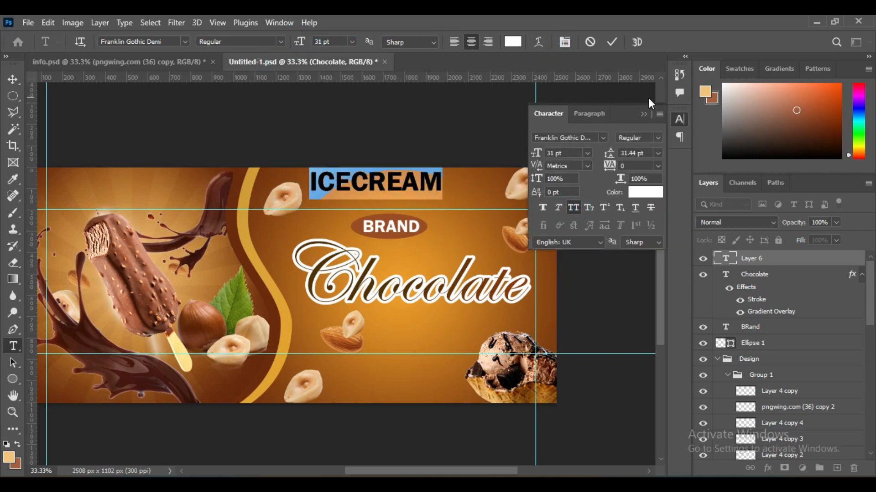
pyautogui.click(611, 41)
# Move ICECREAM beneath the end of Chocolate and shrink it to about 21 pt, and nudge the ice cream bowl slightly down
pyautogui.press('v')
pyautogui.moveTo(355, 192); pyautogui.dragTo(436, 327)
pyautogui.hotkey('ctrl', 't')
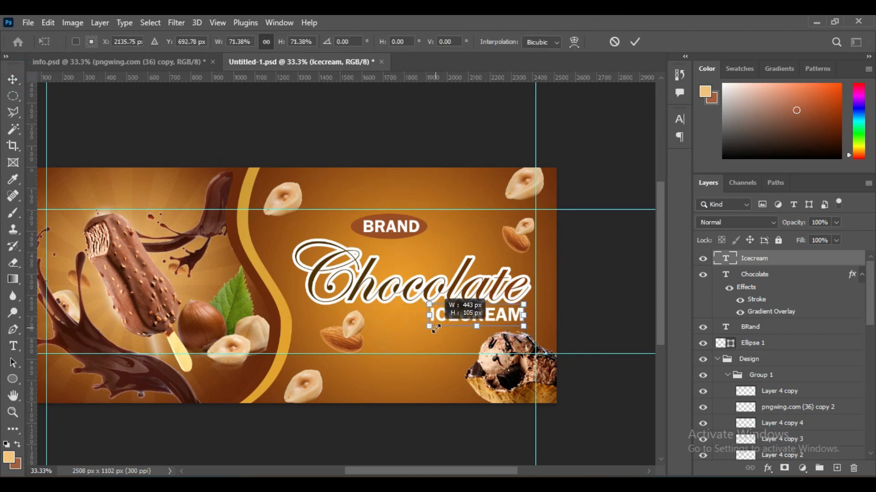
pyautogui.click(634, 42)
pyautogui.moveTo(519, 388); pyautogui.dragTo(523, 397)
# Scale down the Chocolate text and move ICECREAM up close beneath its last letters
pyautogui.click(303, 269)
pyautogui.hotkey('ctrl', 't')
pyautogui.moveTo(528, 328); pyautogui.dragTo(480, 289)
pyautogui.click(634, 41)
pyautogui.moveTo(498, 317); pyautogui.dragTo(496, 307)
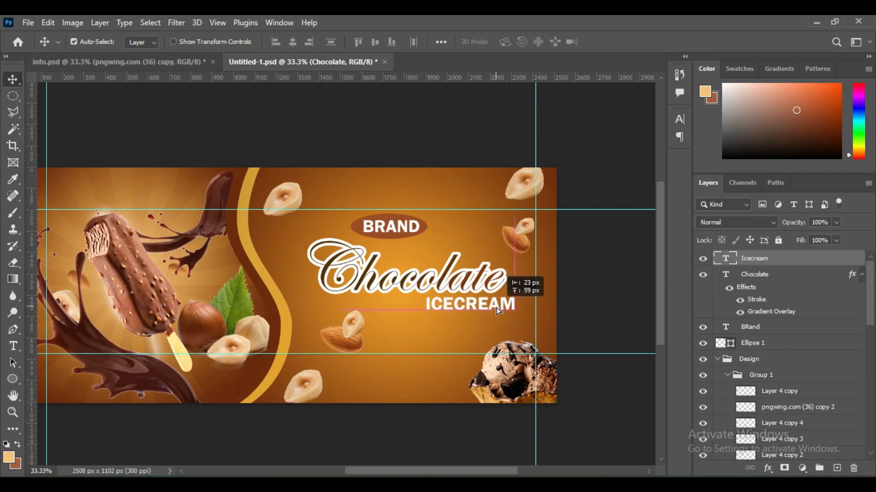
# Add a dark brown outside Stroke to the ICECREAM text, sampling the colour from the brown wave
pyautogui.click(767, 468)
pyautogui.click(791, 369)
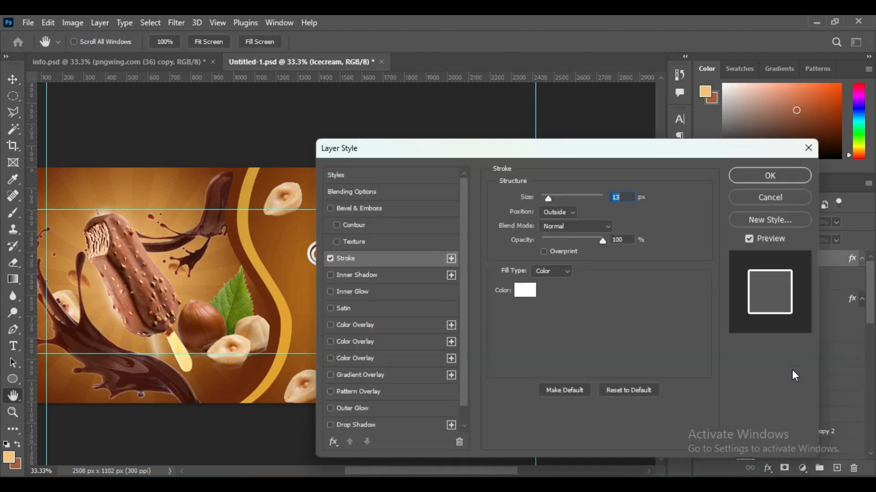
pyautogui.click(525, 290)
pyautogui.click(240, 264)
pyautogui.click(829, 162)
pyautogui.moveTo(679, 152)
pyautogui.mouseDown()
pyautogui.moveTo(875, 141)
pyautogui.moveTo(699, 165)
pyautogui.mouseUp()
pyautogui.click(775, 187)
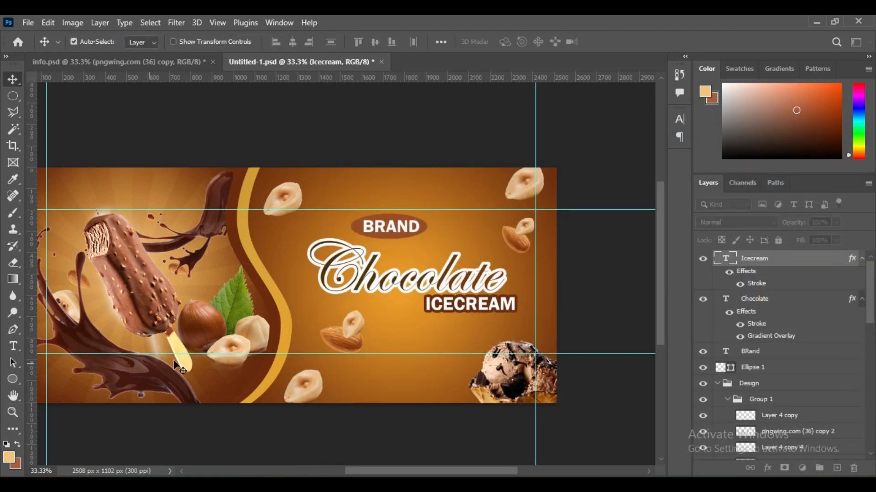
# Create a left-aligned Lorem ipsum paragraph text box at 8.81 pt across the lower part of the banner
pyautogui.click(14, 346)
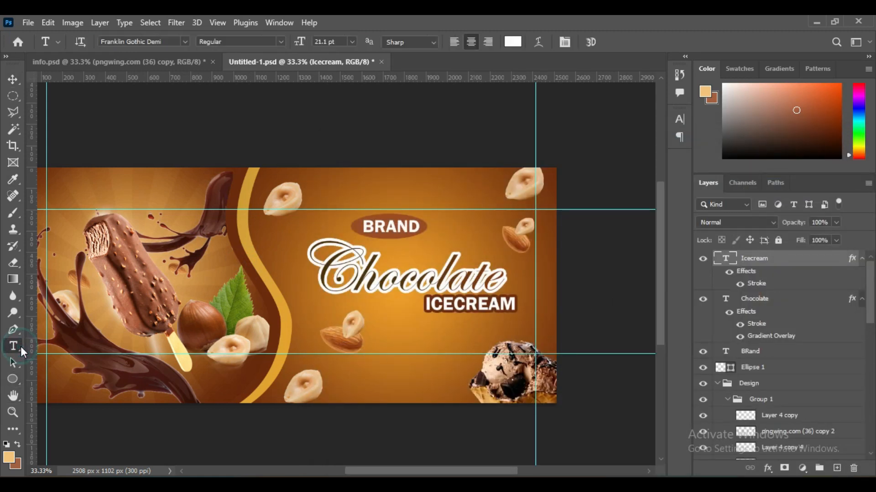
pyautogui.click(352, 41)
pyautogui.click(328, 54)
pyautogui.moveTo(101, 301); pyautogui.dragTo(467, 377)
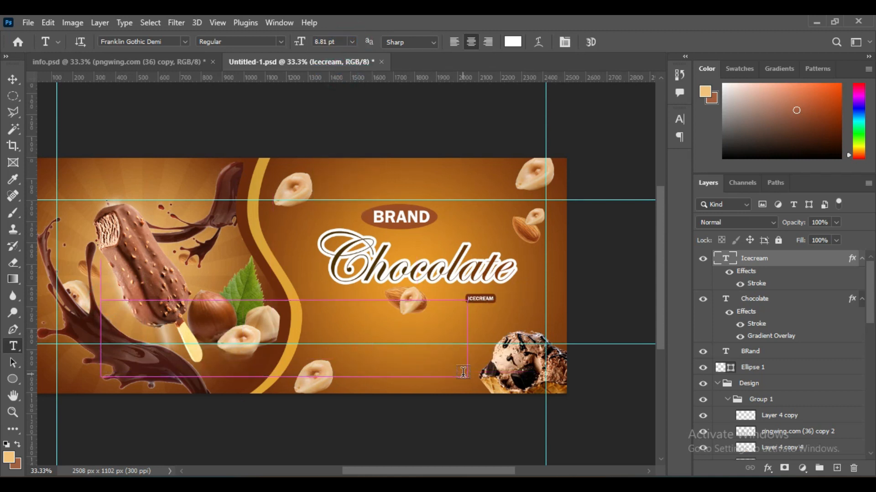
pyautogui.click(455, 46)
pyautogui.moveTo(291, 417); pyautogui.dragTo(299, 371)
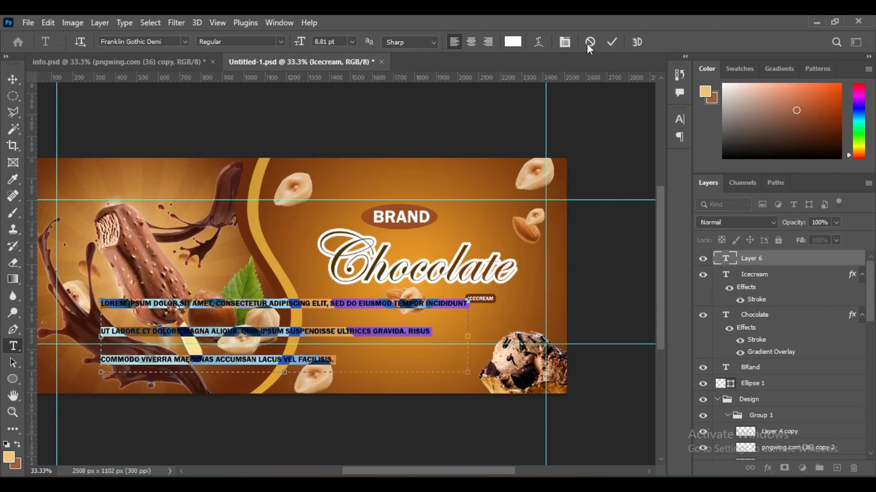
# Set the paragraph's leading to Auto, turn off All Caps, and shrink its text box to fit three shorter lines
pyautogui.click(564, 41)
pyautogui.click(657, 153)
pyautogui.click(635, 164)
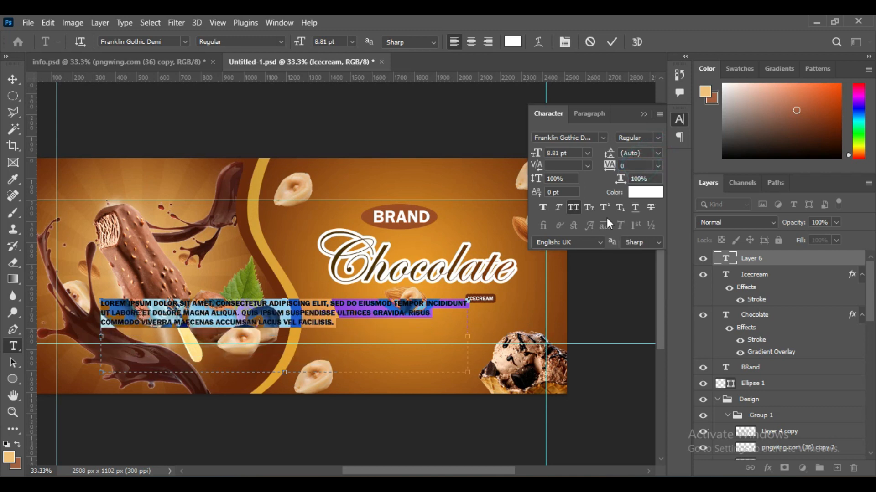
pyautogui.moveTo(285, 372); pyautogui.dragTo(296, 330)
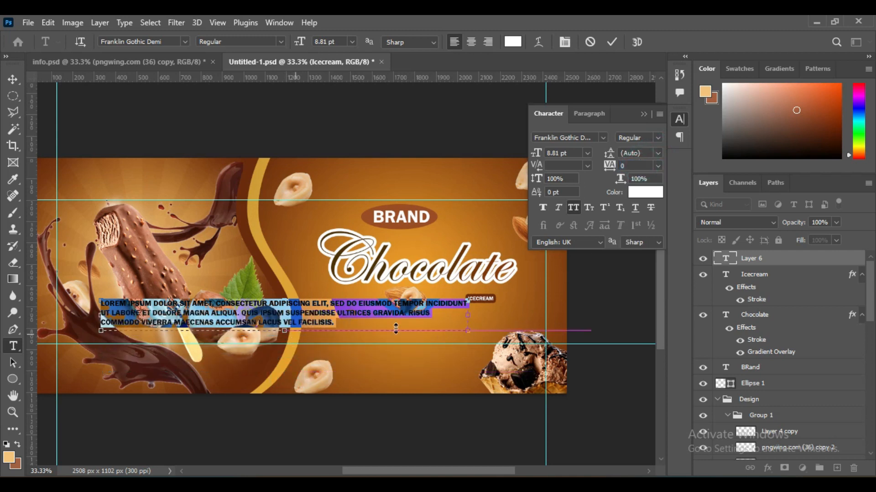
pyautogui.click(572, 208)
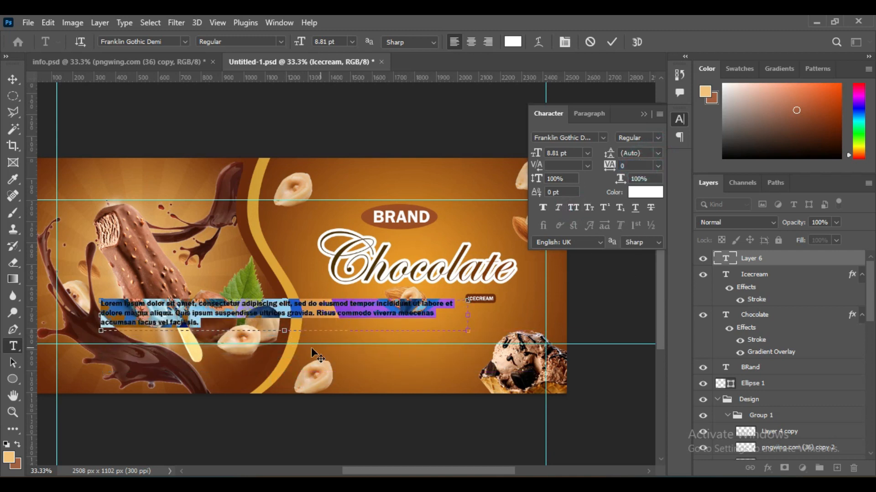
pyautogui.moveTo(465, 316); pyautogui.dragTo(343, 315)
pyautogui.click(644, 115)
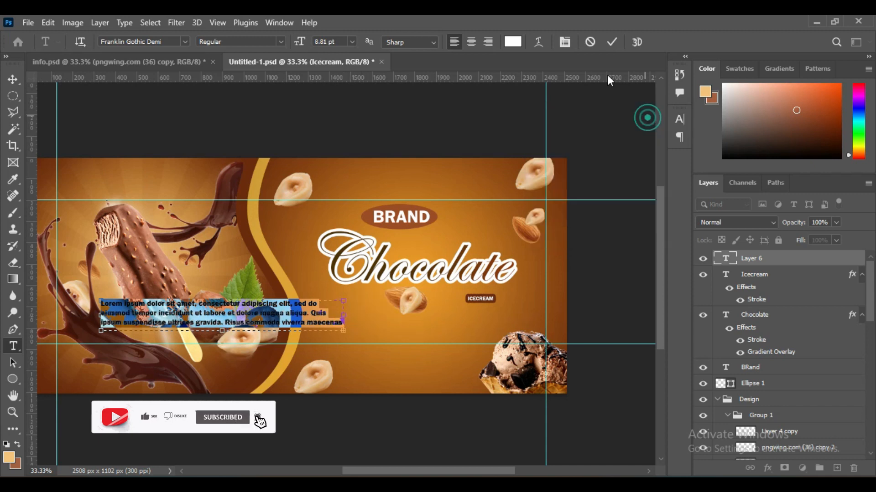
# Scale the paragraph to about 81% and move it beneath the ICECREAM label, beside the ice cream bowl
pyautogui.click(608, 47)
pyautogui.press('v')
pyautogui.hotkey('ctrl', 't')
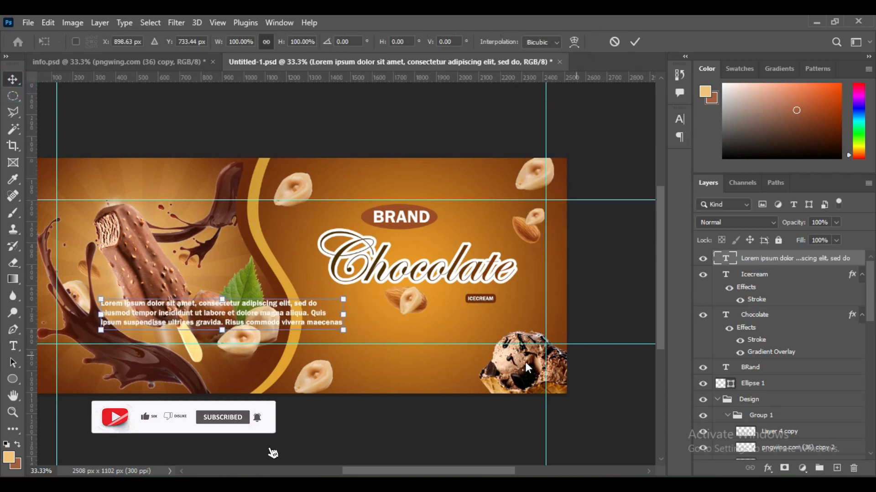
pyautogui.moveTo(289, 314); pyautogui.dragTo(499, 328)
pyautogui.moveTo(553, 344); pyautogui.dragTo(507, 338)
pyautogui.moveTo(442, 334); pyautogui.dragTo(445, 337)
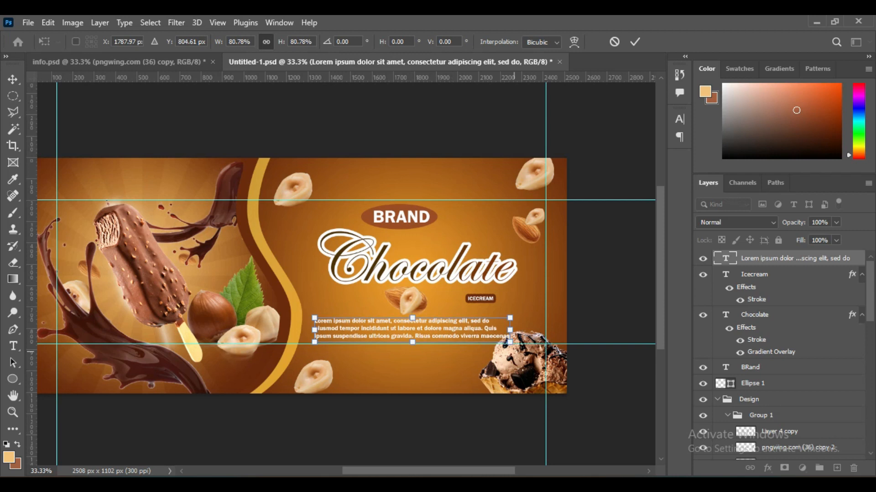
# Change the paragraph's text colour to black (000000)
pyautogui.click(9, 348)
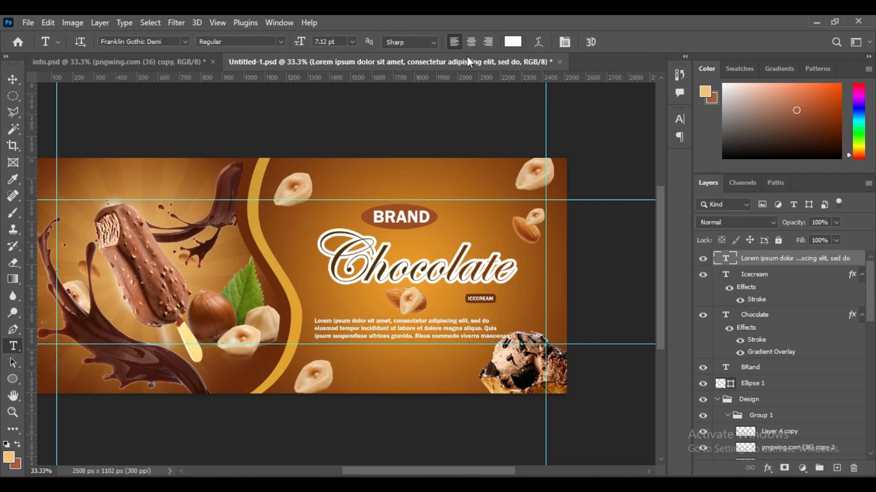
pyautogui.click(509, 43)
pyautogui.click(689, 329)
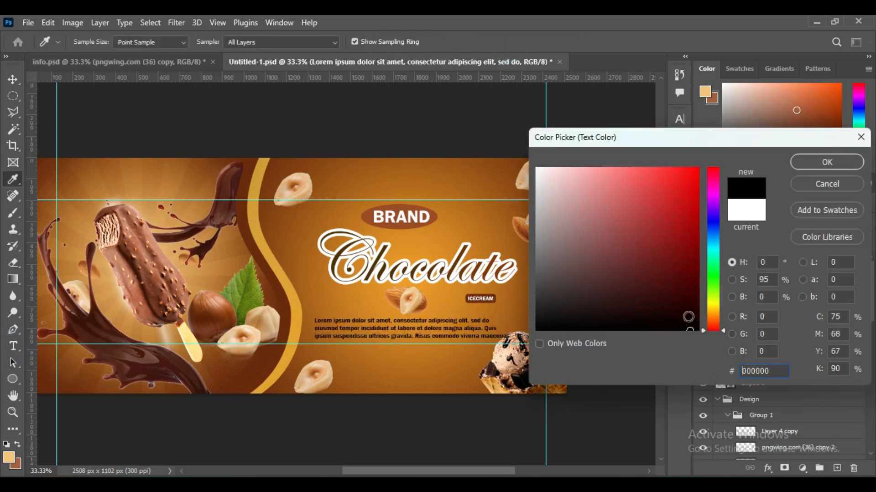
pyautogui.click(836, 165)
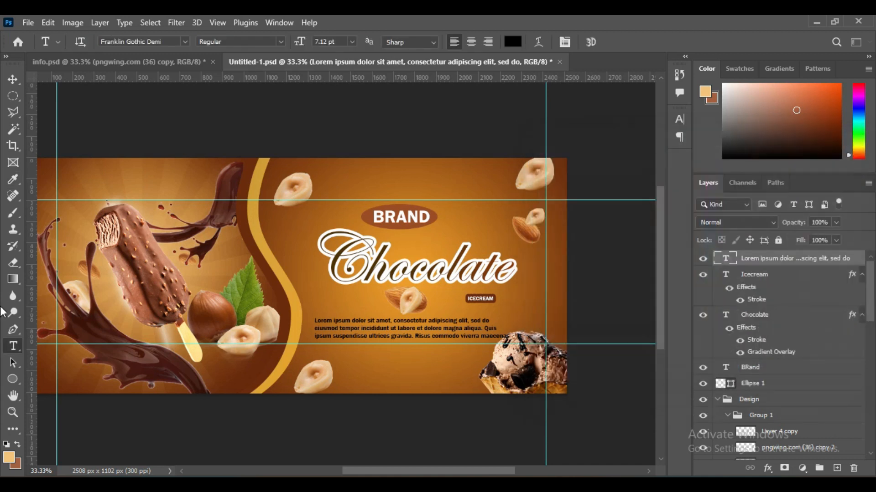
# Scale down the almond and hazelnut pair beneath the Chocolate title
pyautogui.click(13, 80)
pyautogui.click(415, 304)
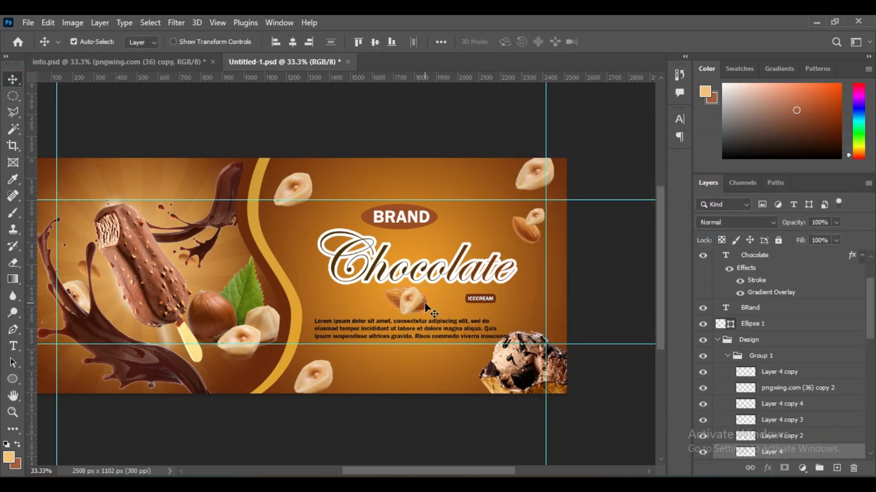
pyautogui.hotkey('ctrl', 't')
pyautogui.moveTo(383, 316); pyautogui.dragTo(397, 307)
pyautogui.click(635, 41)
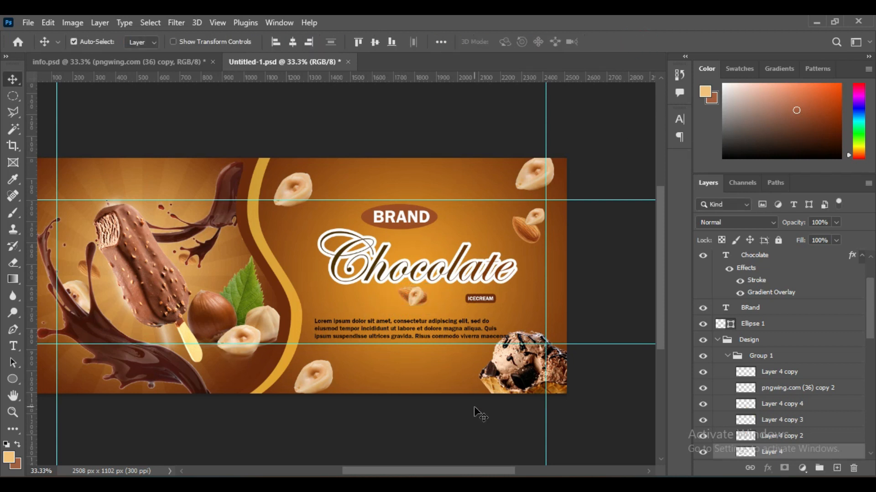
# Enlarge the ICECREAM label and place it close beneath the last letters of Chocolate
pyautogui.hotkey('ctrl', '+')
pyautogui.moveTo(565, 311)
pyautogui.mouseDown()
pyautogui.moveTo(507, 314)
pyautogui.moveTo(610, 323)
pyautogui.moveTo(575, 317)
pyautogui.mouseUp()
pyautogui.hotkey('ctrl', 't')
pyautogui.click(635, 41)
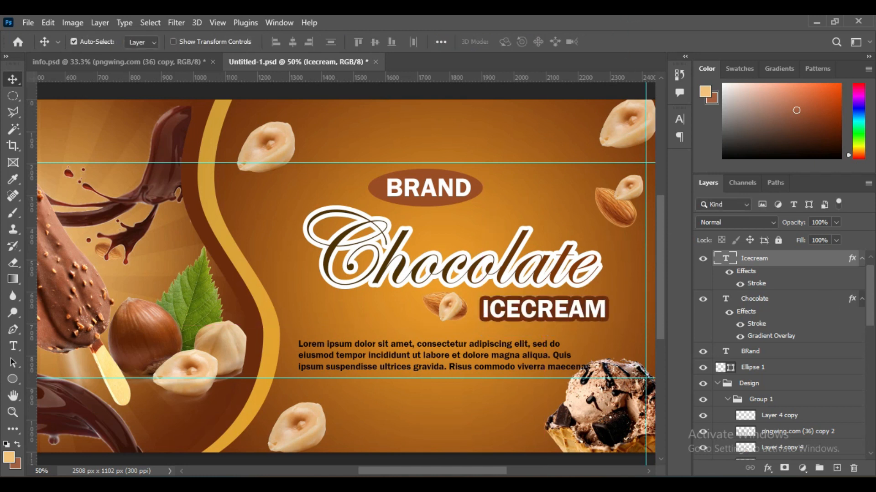
# Check the whole banner and start saving the document
pyautogui.hotkey('ctrl', '+')
pyautogui.hotkey('ctrl', '-')
pyautogui.hotkey('ctrl', '-')
pyautogui.hotkey('ctrl', '-')
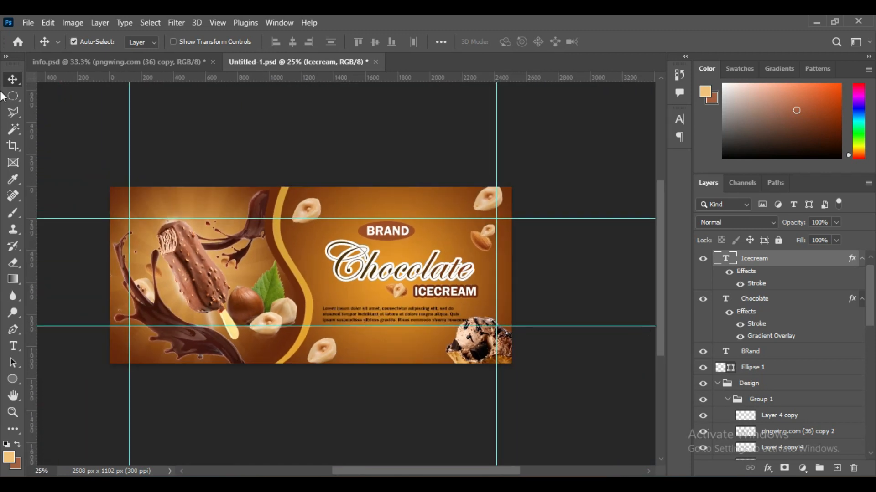
pyautogui.click(28, 22)
pyautogui.click(32, 164)
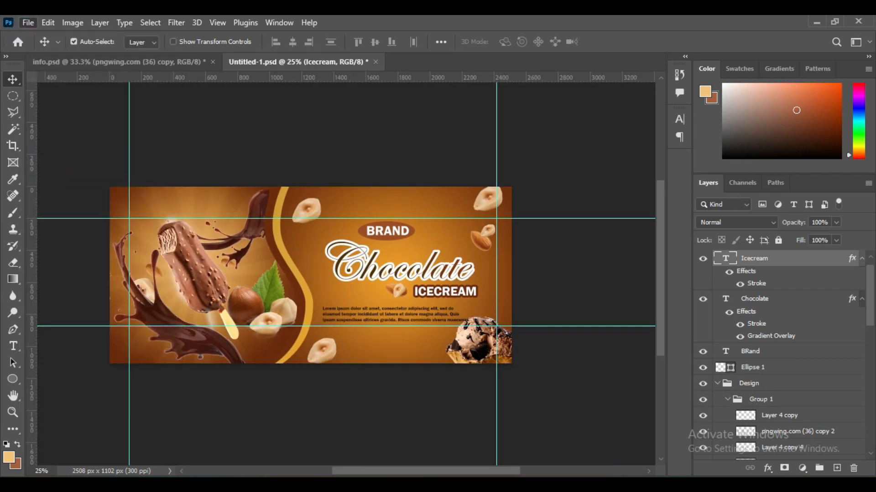